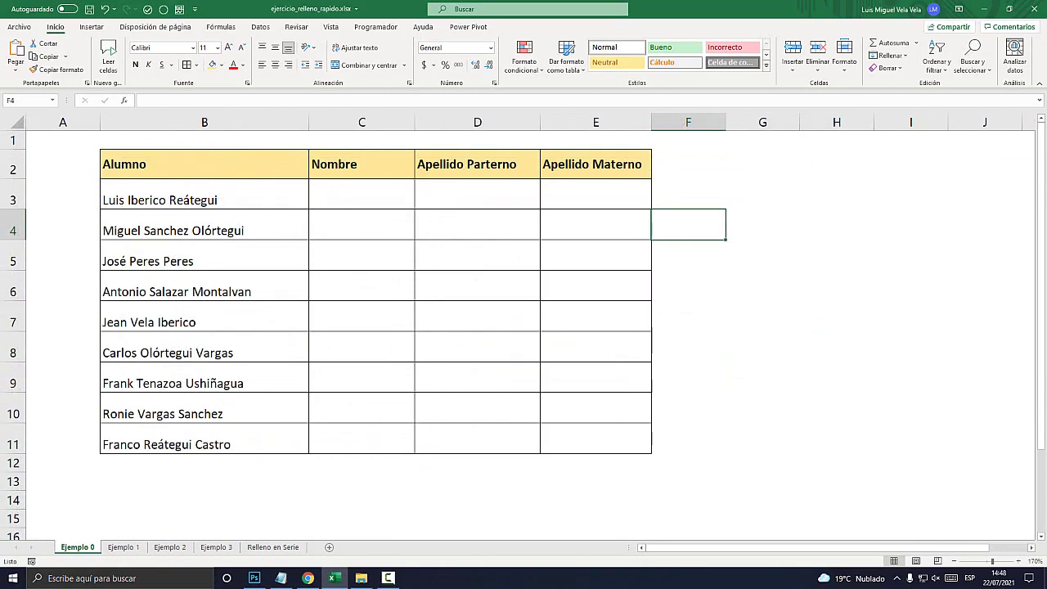
Step: Go to the Ejemplo 0 sheet and select the first Apellido Paterno (D3) and Nombre (C3) cells
click(596, 261)
click(361, 321)
click(477, 316)
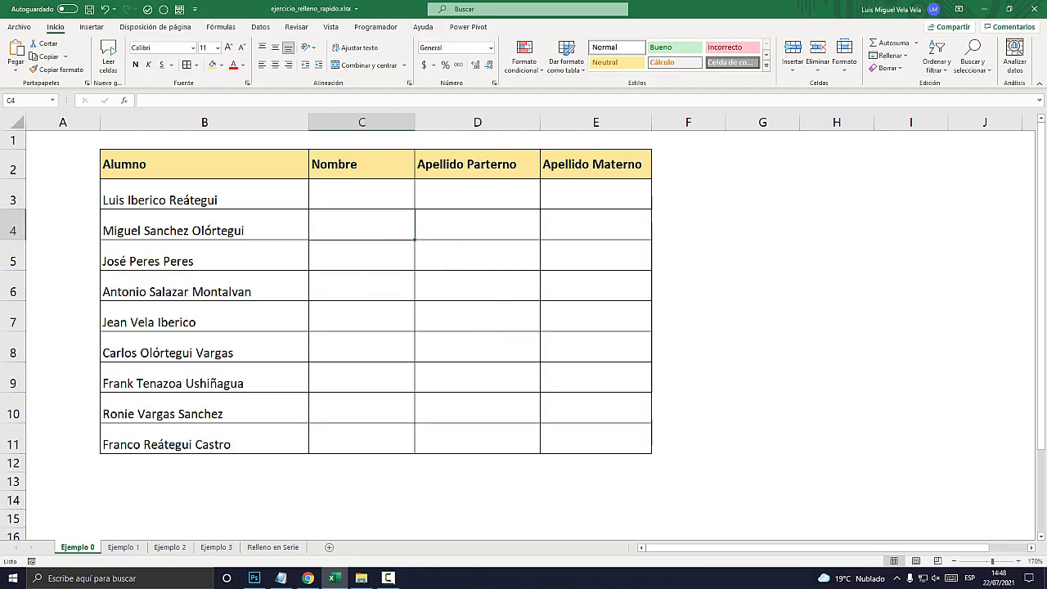
click(477, 194)
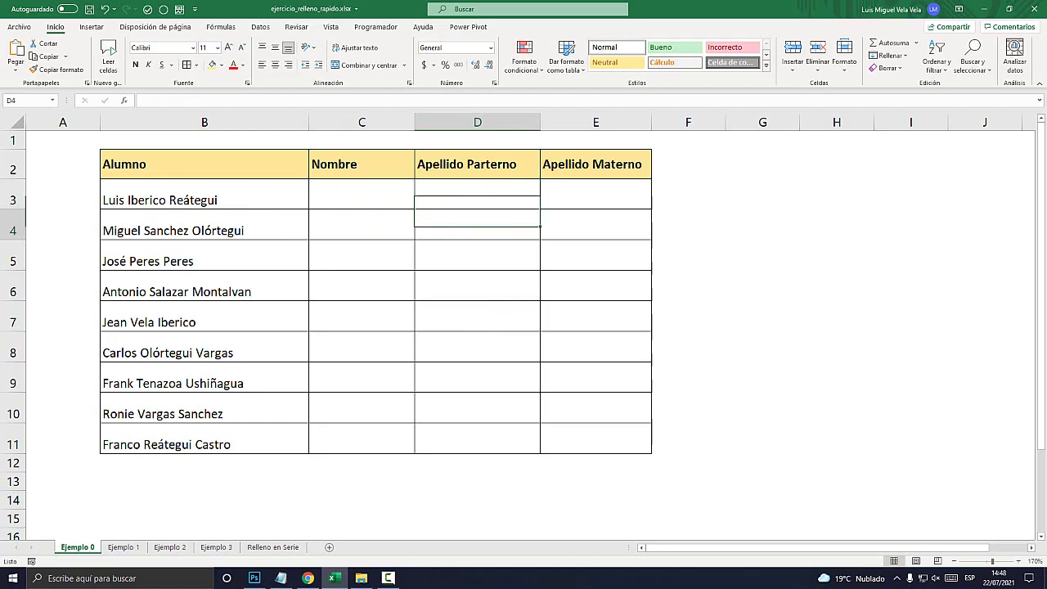
click(361, 194)
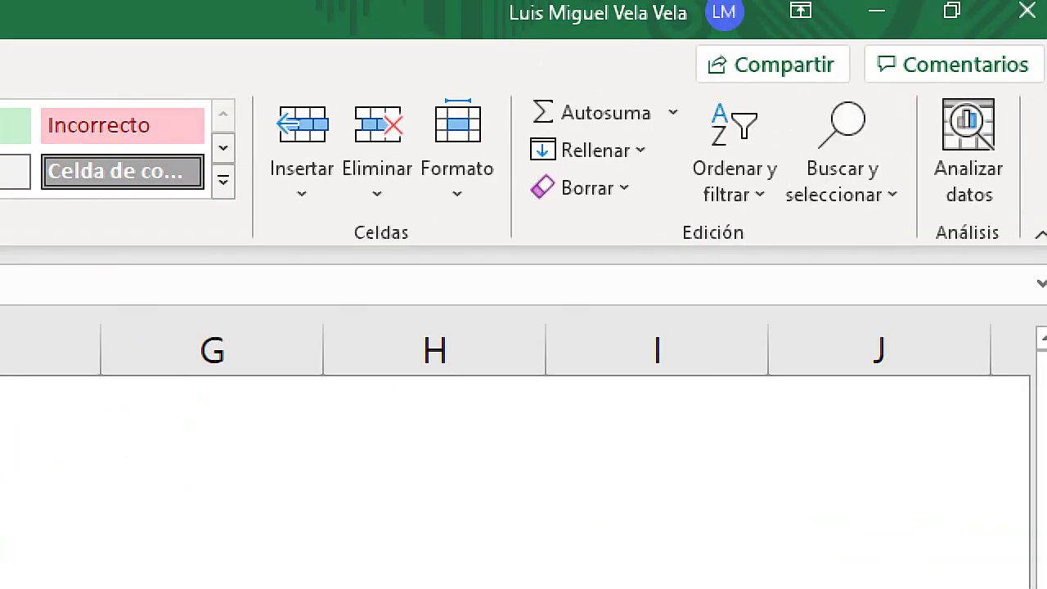
click(618, 168)
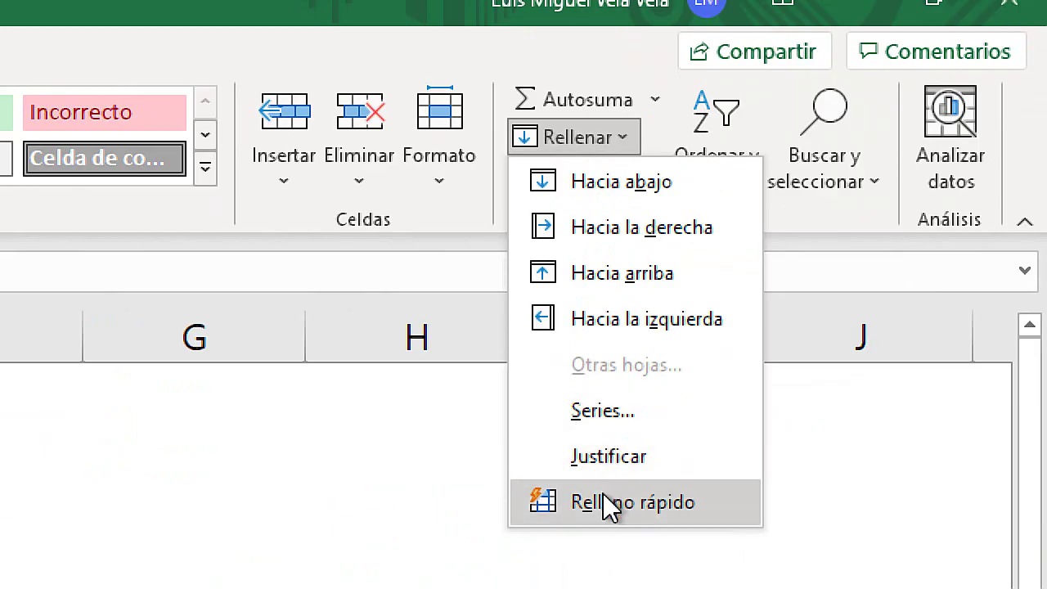
click(605, 138)
click(605, 139)
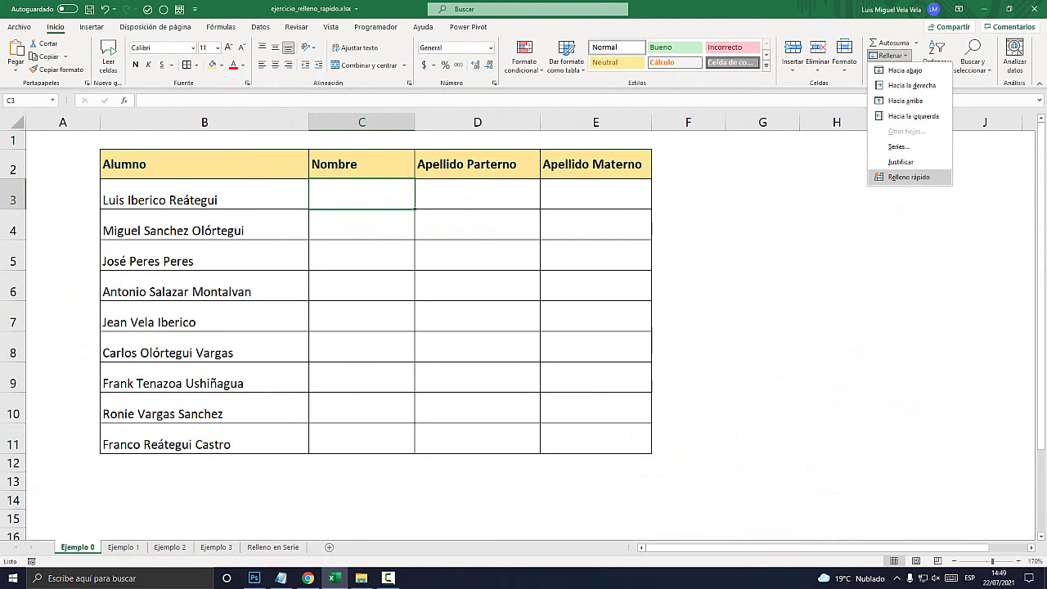
key(Escape)
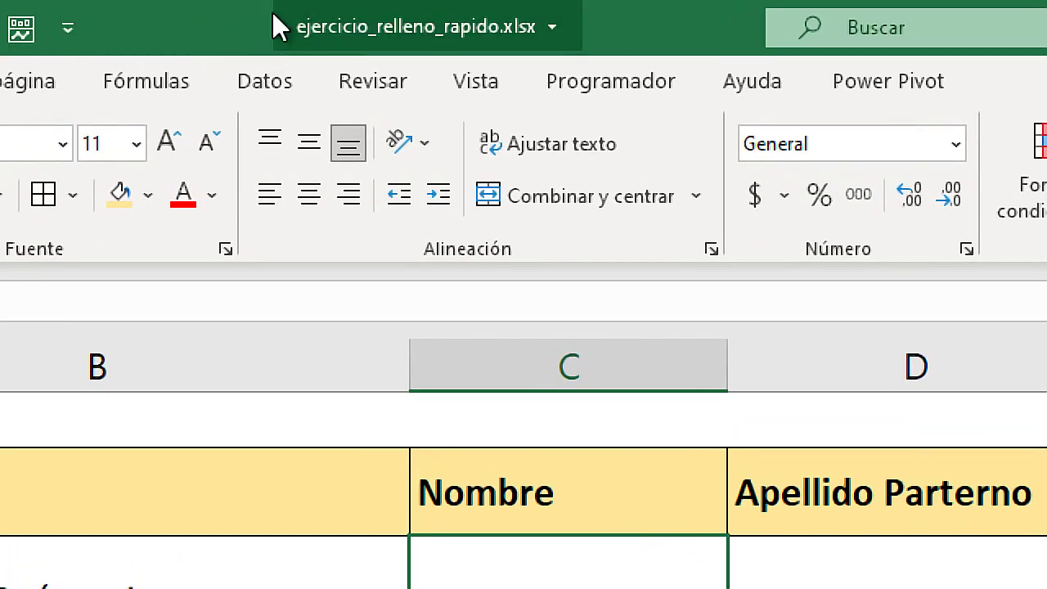
click(280, 78)
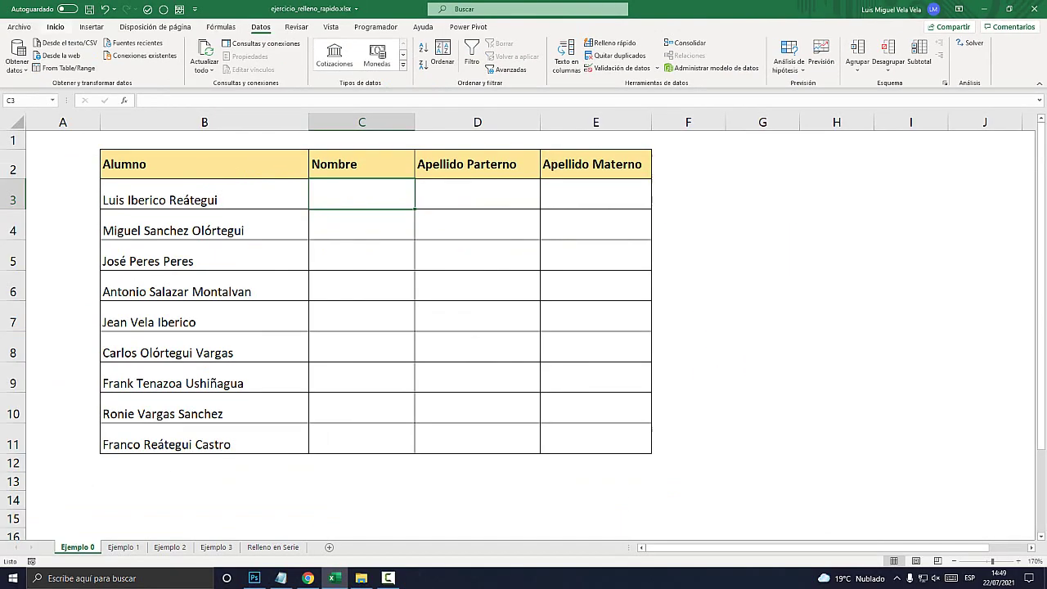
click(55, 26)
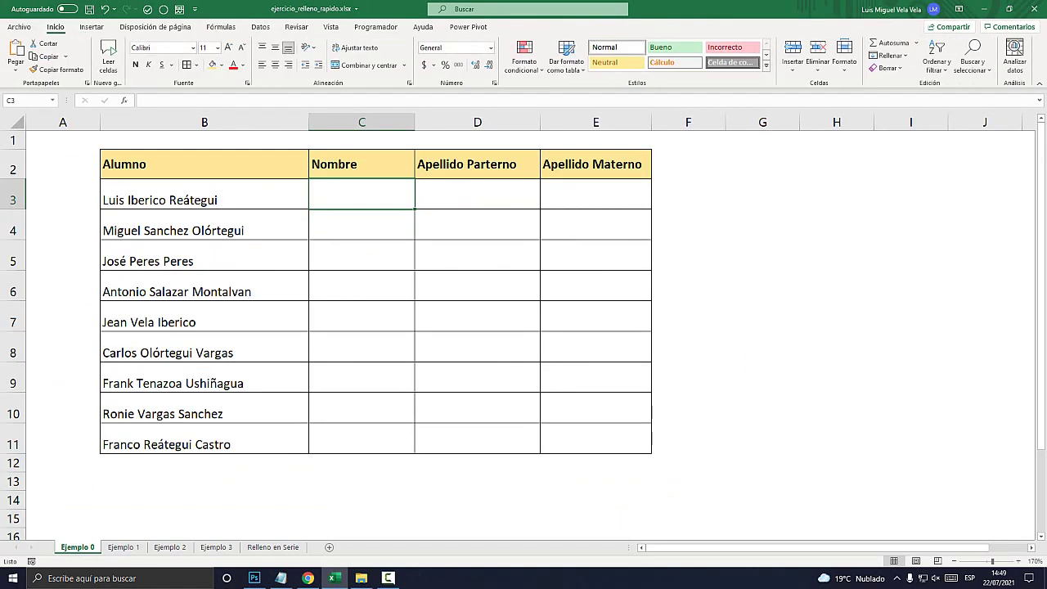
click(205, 255)
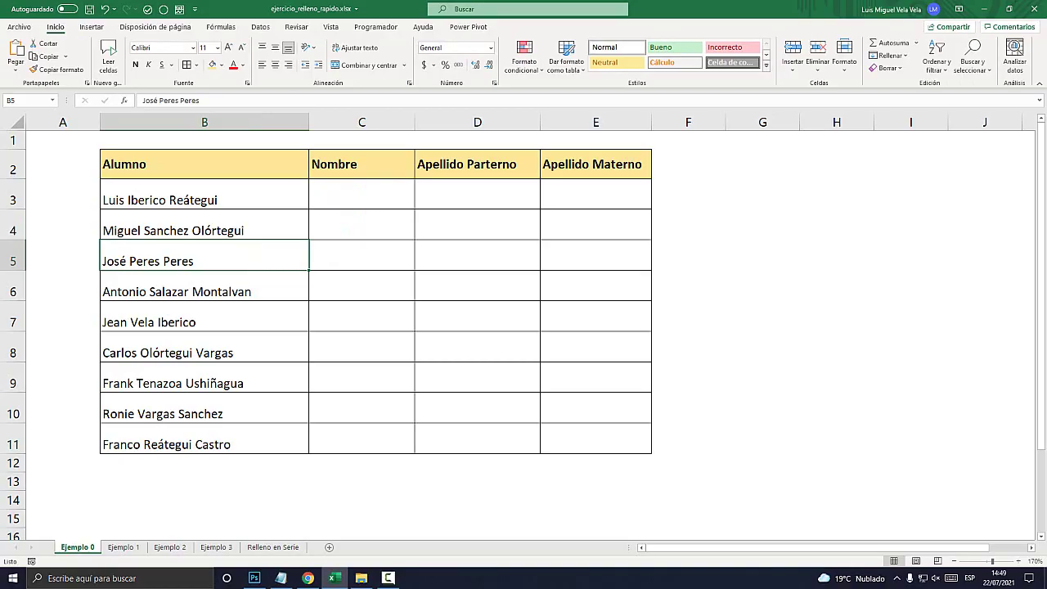
mouse_move(205, 164)
mouse_down()
mouse_move(361, 255)
mouse_move(595, 439)
mouse_up()
click(205, 194)
key(shift+Down)
key(shift+Down)
key(shift+Down)
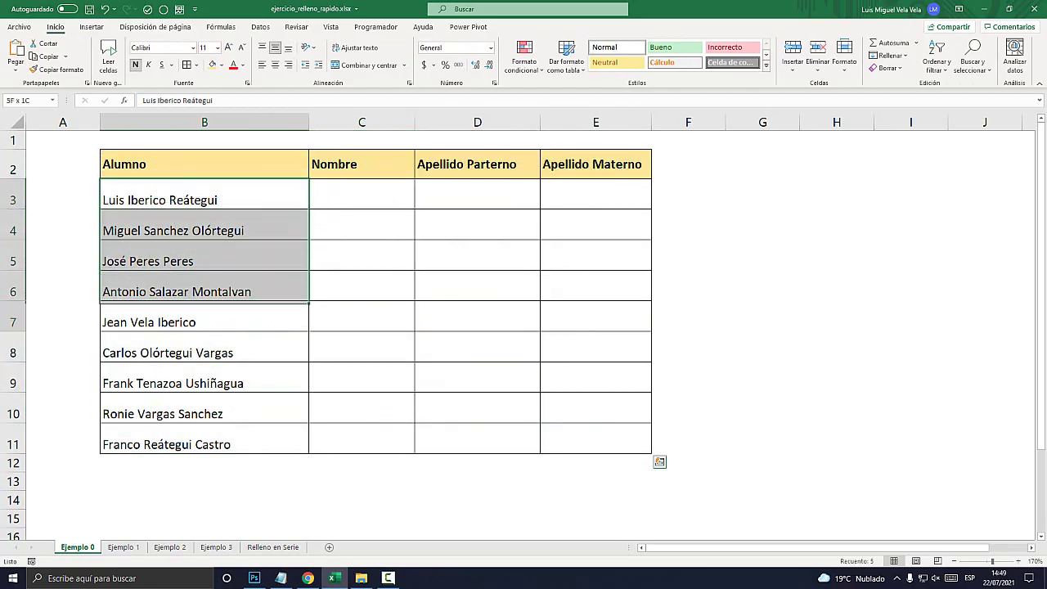
key(shift+Down)
key(shift+Down)
key(shift+Down)
key(shift+Down)
key(shift+Down)
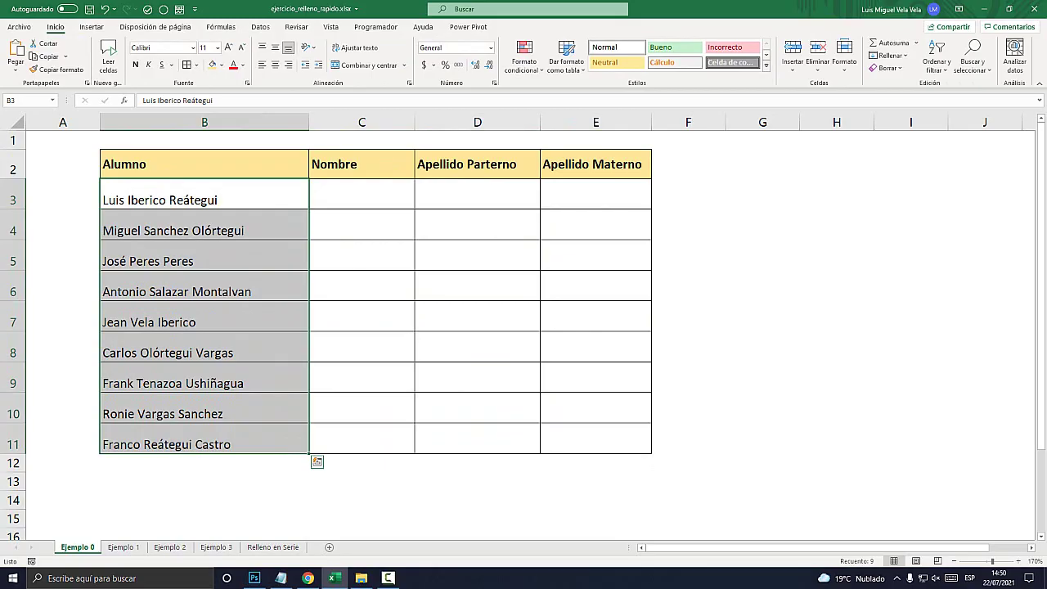
drag(361, 194, 362, 438)
click(361, 254)
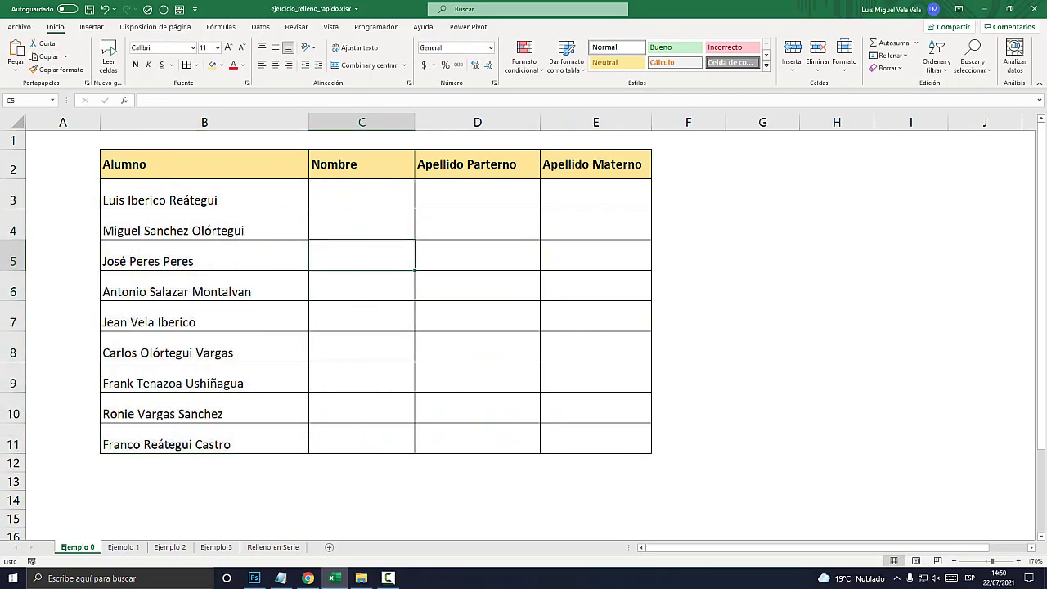
drag(362, 194, 361, 439)
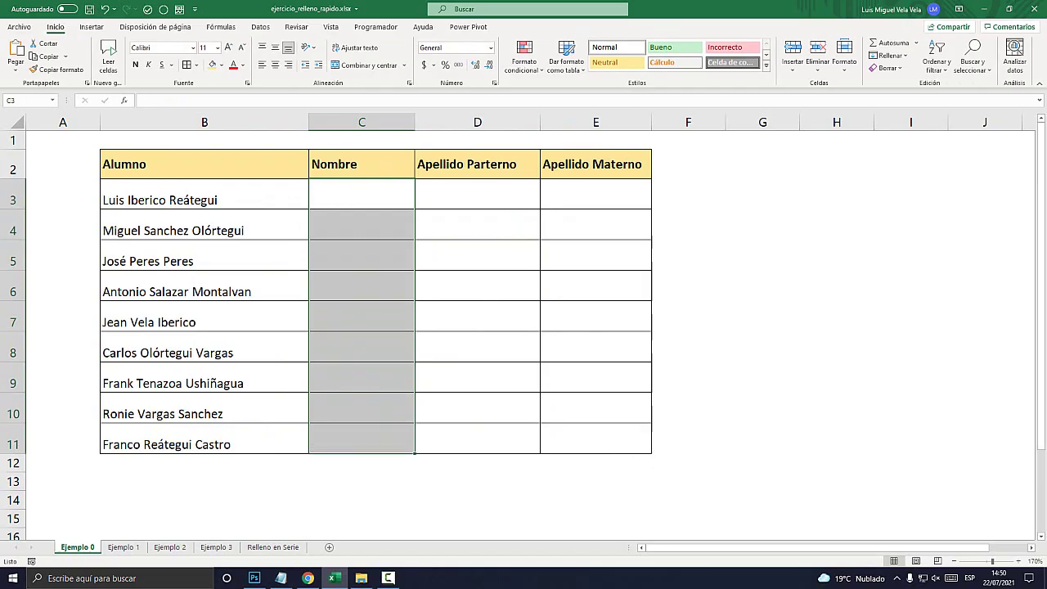
click(477, 194)
drag(477, 194, 477, 438)
mouse_move(596, 194)
mouse_down()
mouse_move(477, 316)
mouse_move(596, 255)
mouse_move(596, 439)
mouse_up()
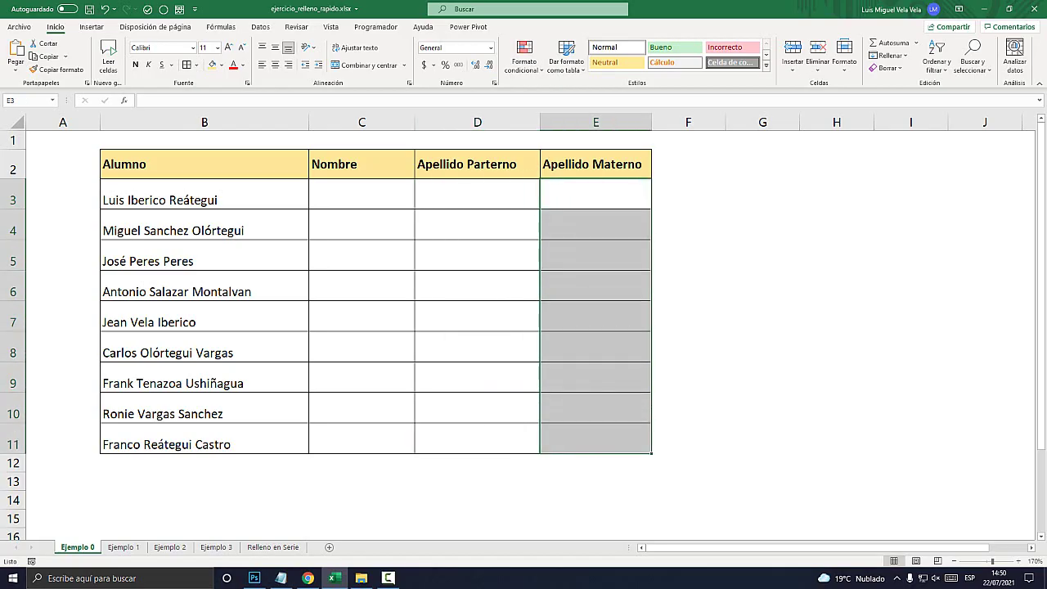
click(149, 196)
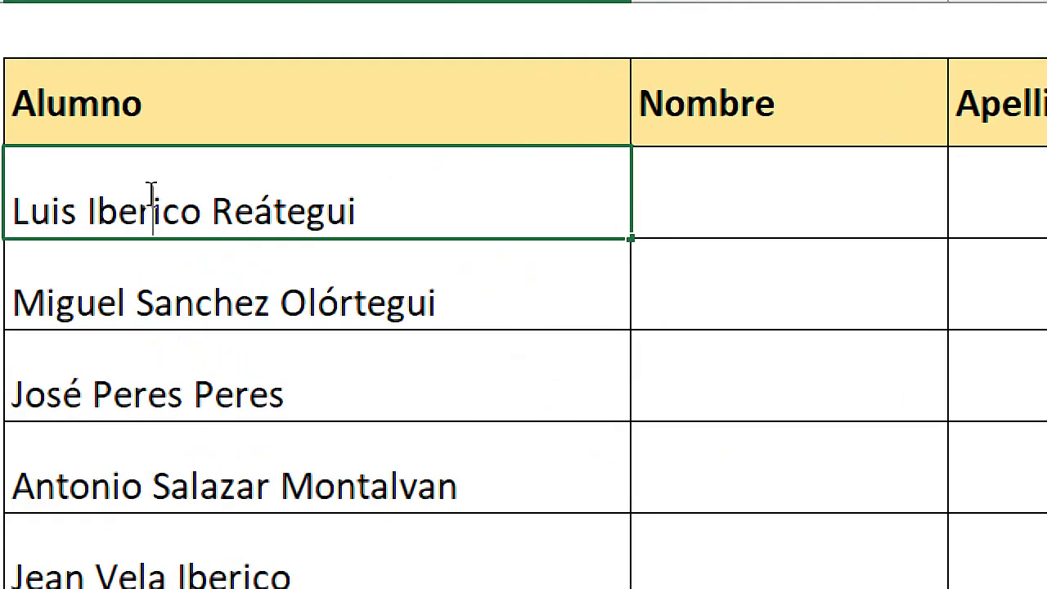
drag(455, 211, 105, 211)
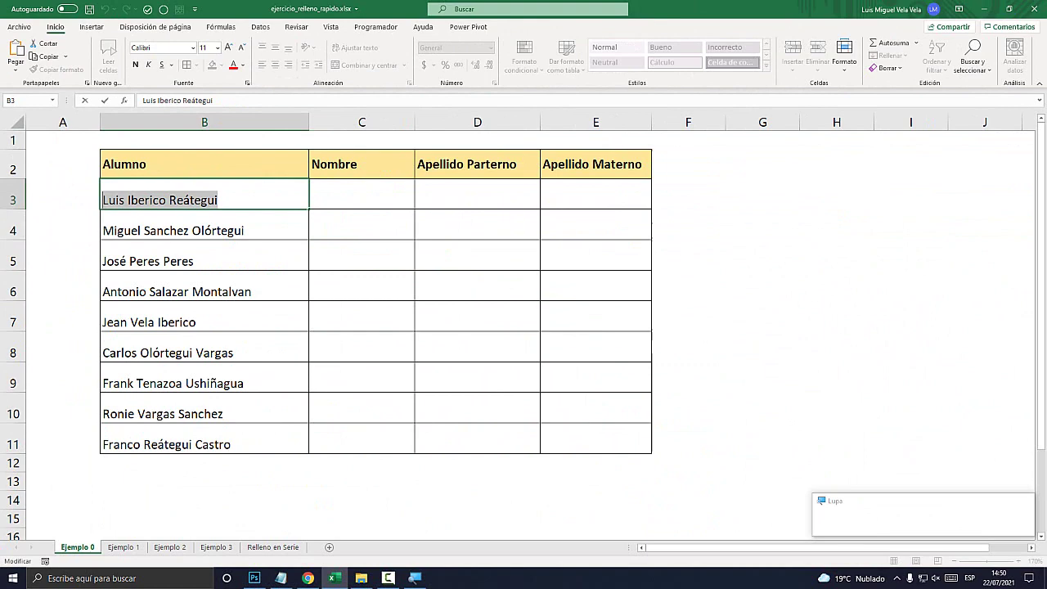
key(Escape)
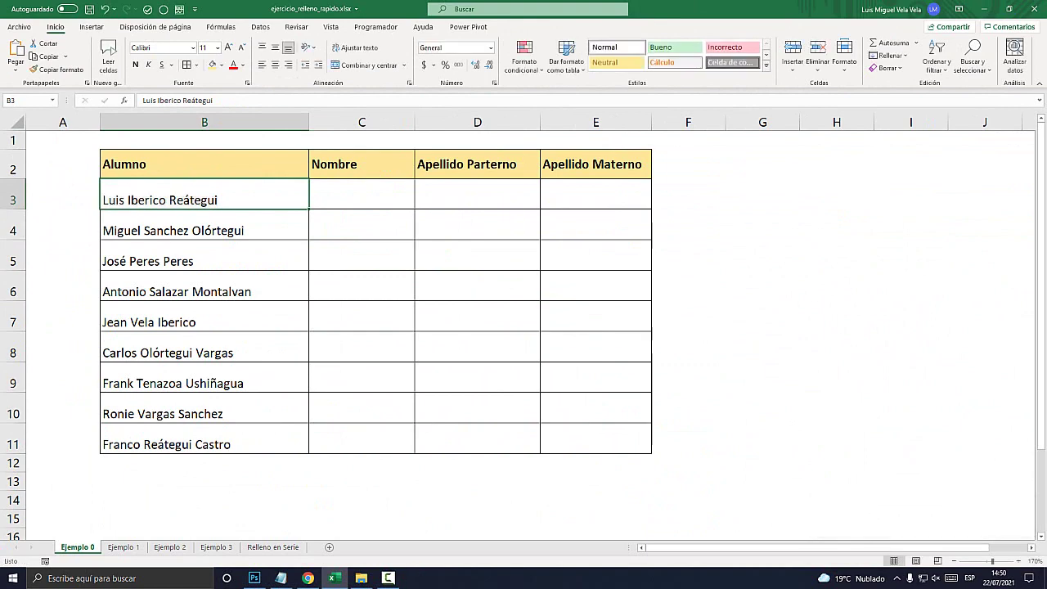
key(Right)
key(Right)
key(Right)
key(Left)
key(Left)
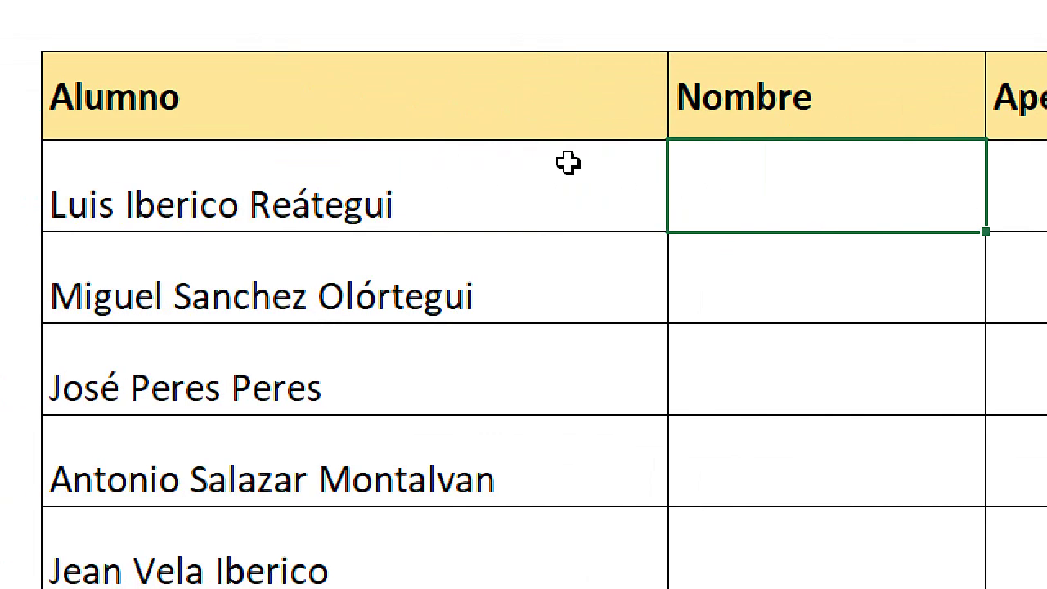
click(693, 173)
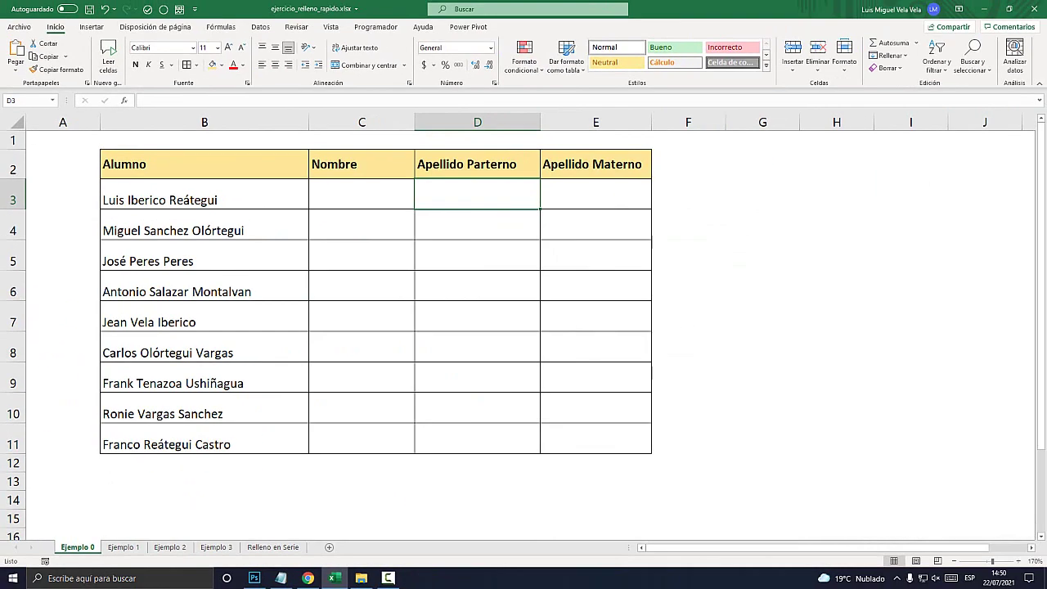
key(Left)
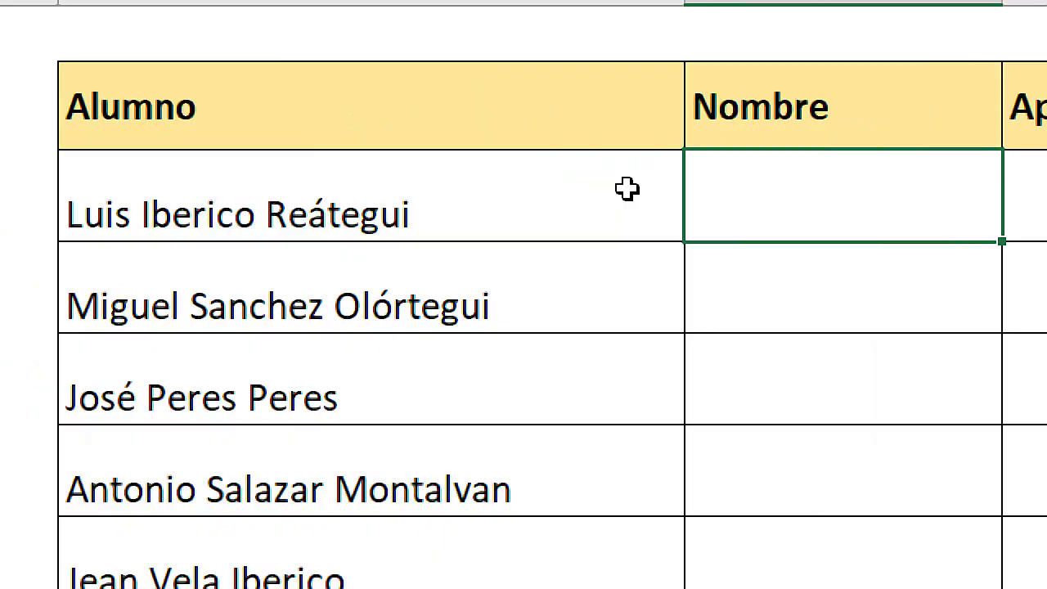
key(F2)
text(Luis)
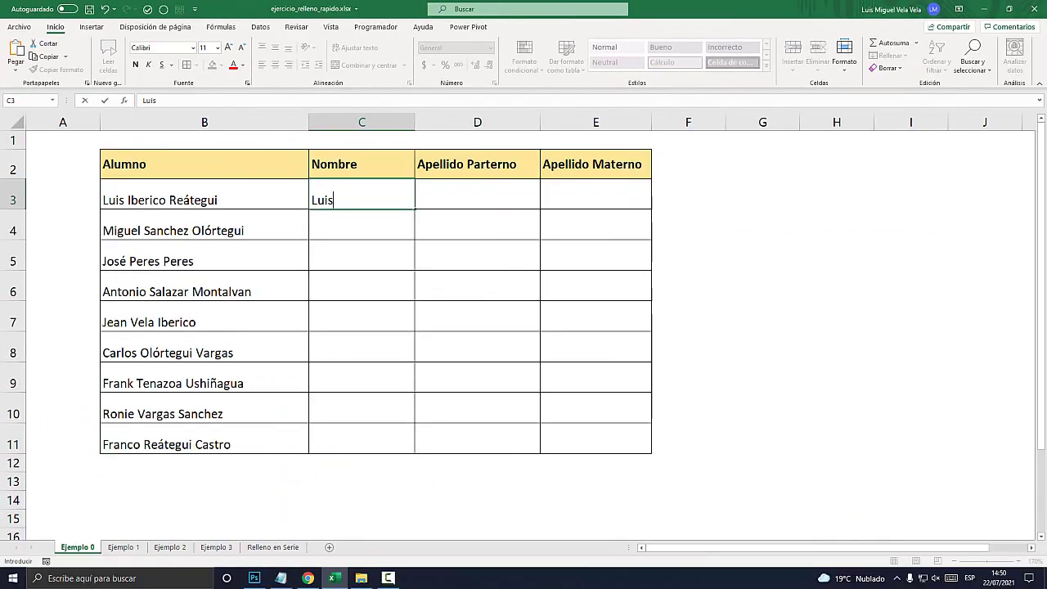
click(477, 195)
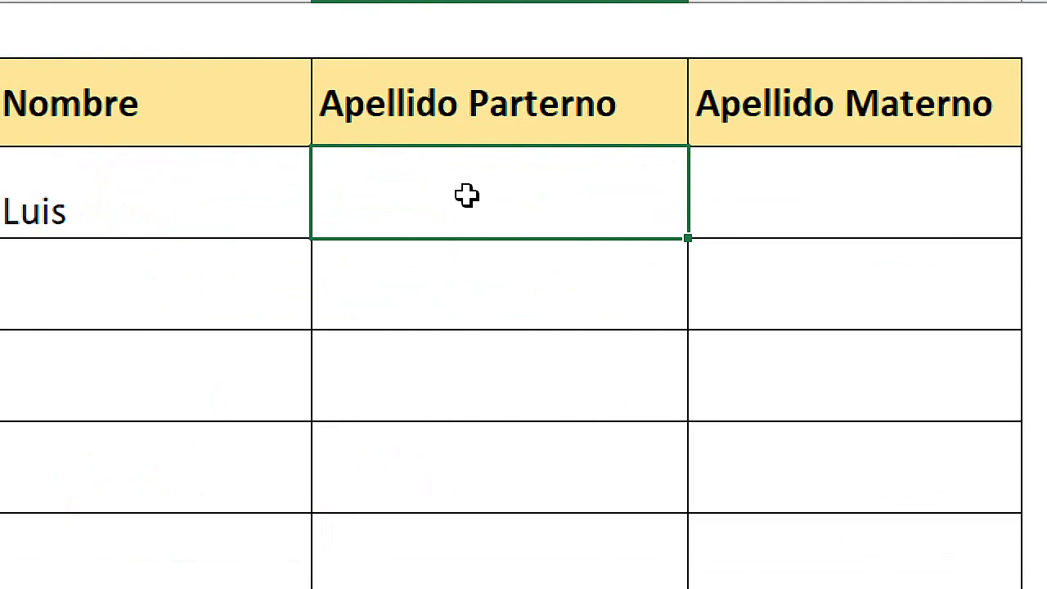
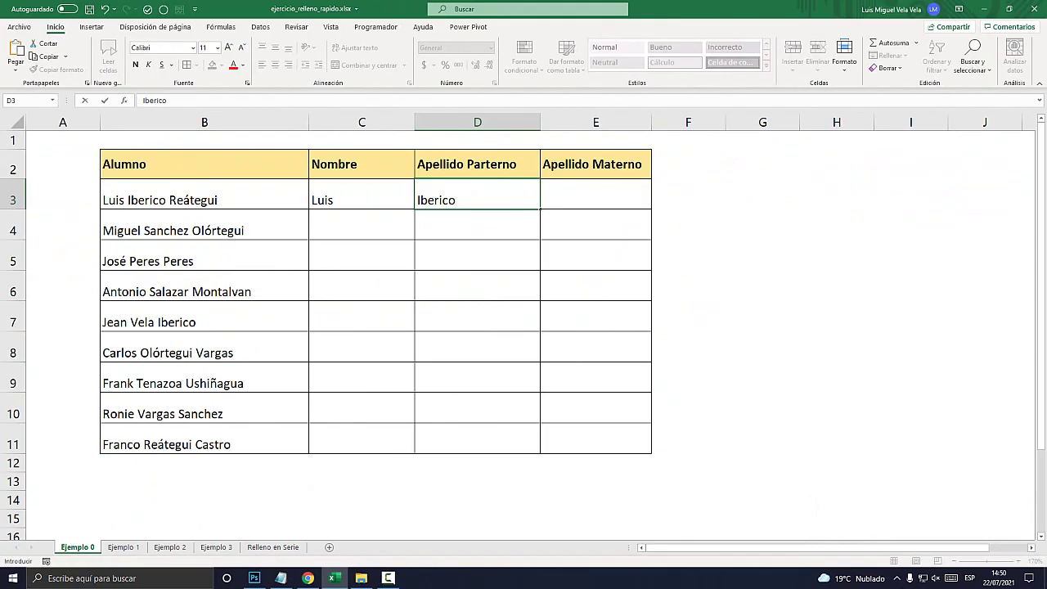
key(Tab)
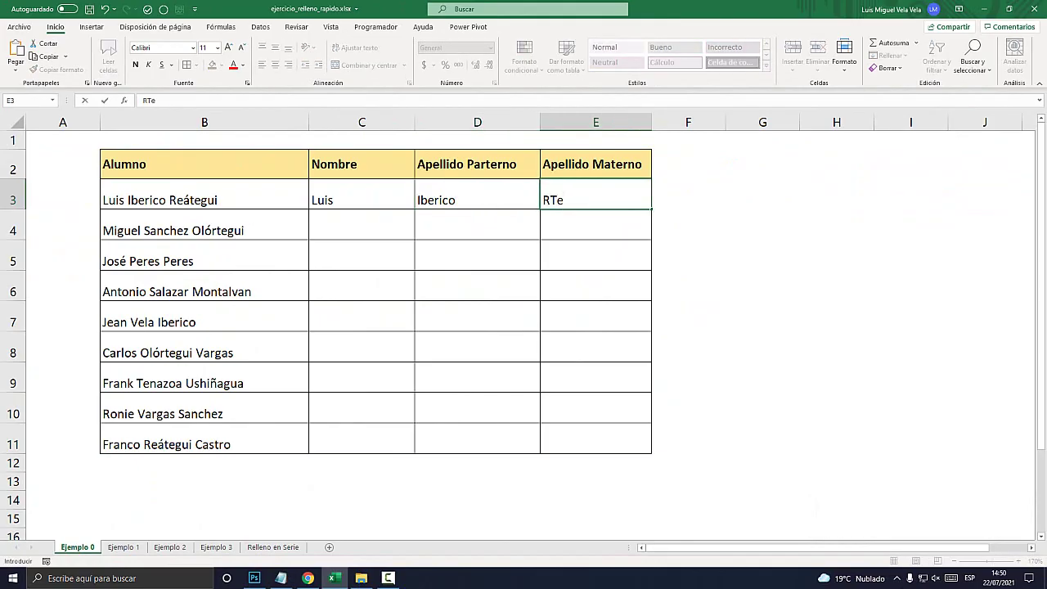
key(BackSpace)
key(BackSpace)
key(BackSpace)
key(BackSpace)
key(Return)
click(361, 195)
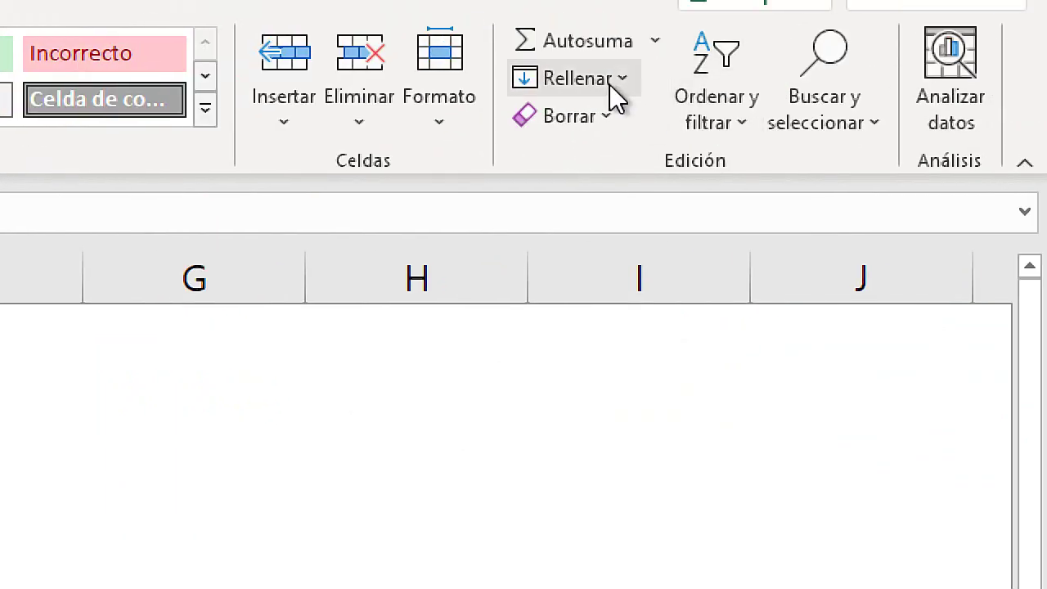
Step: Flash Fill the first names down column C from the Luis example and check the results
click(621, 80)
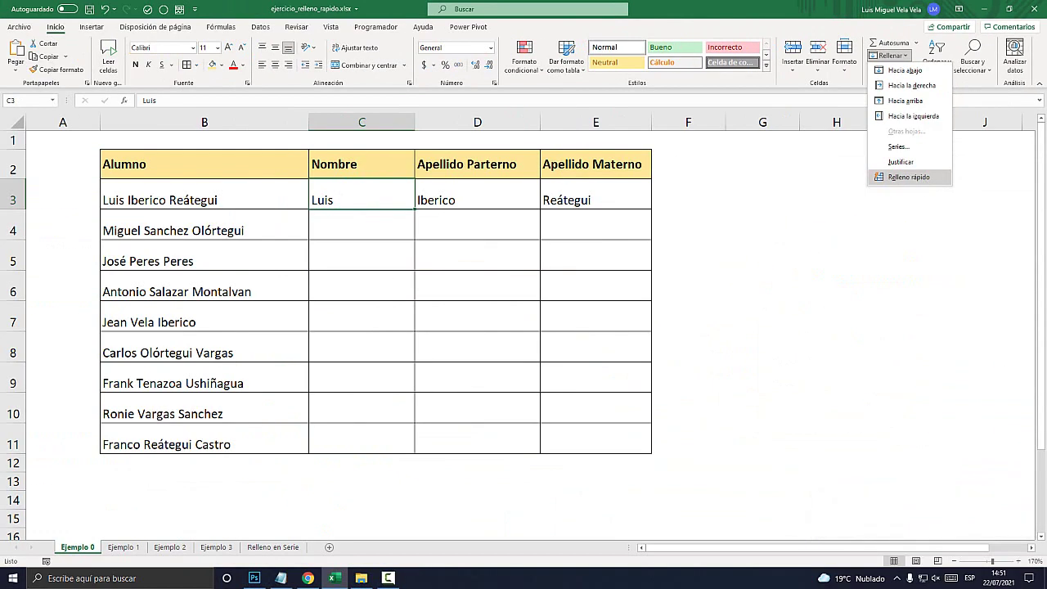
click(908, 177)
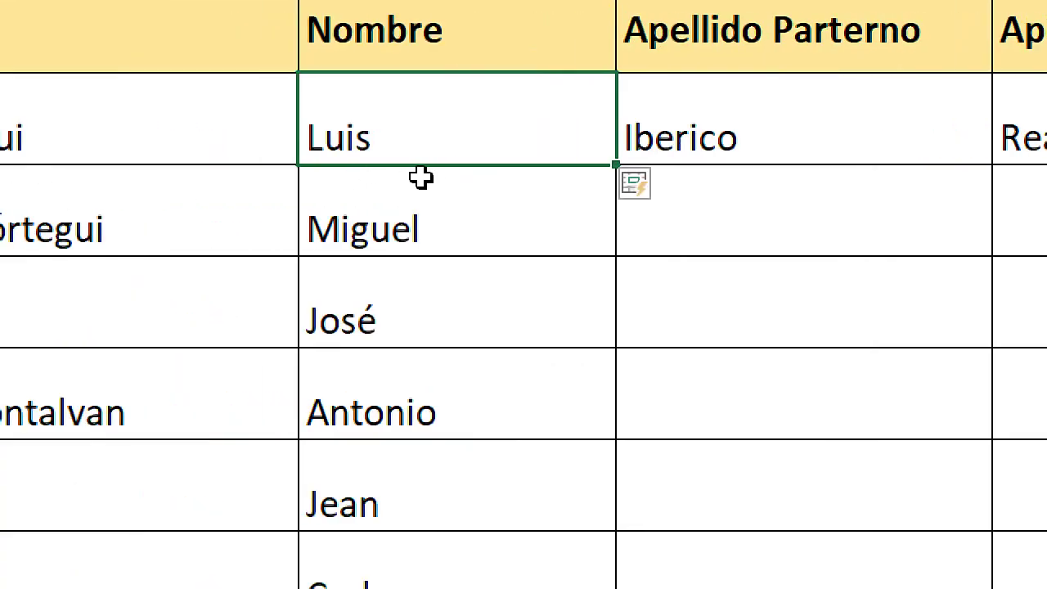
click(346, 229)
click(340, 241)
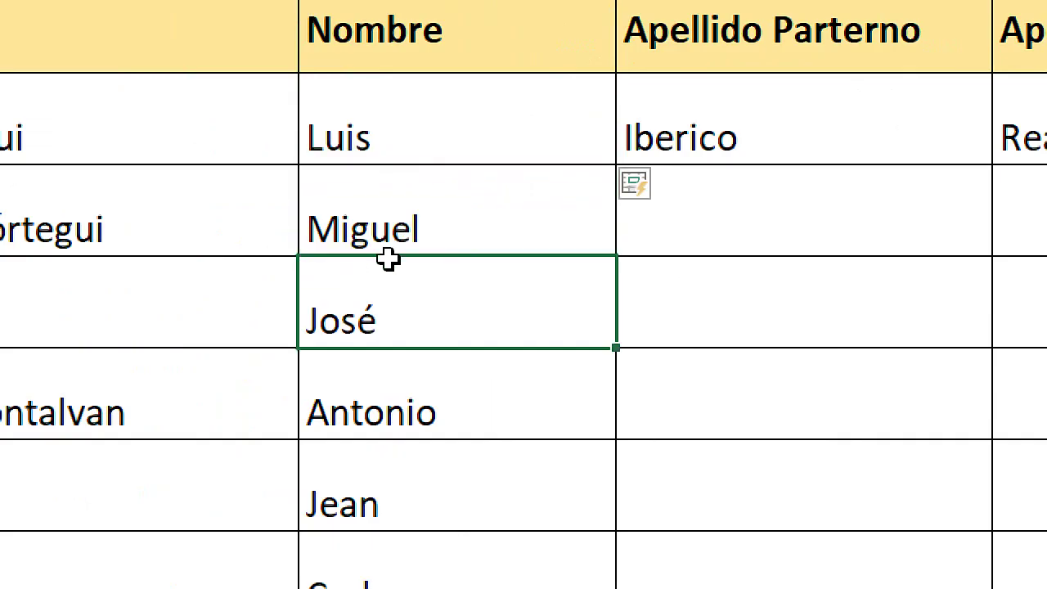
click(376, 176)
click(383, 135)
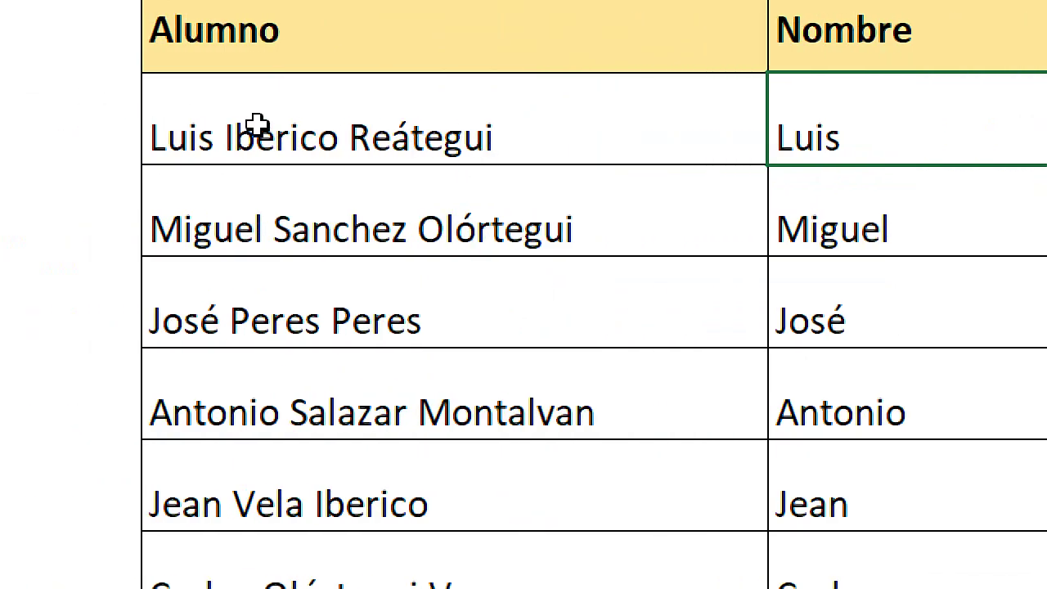
click(818, 235)
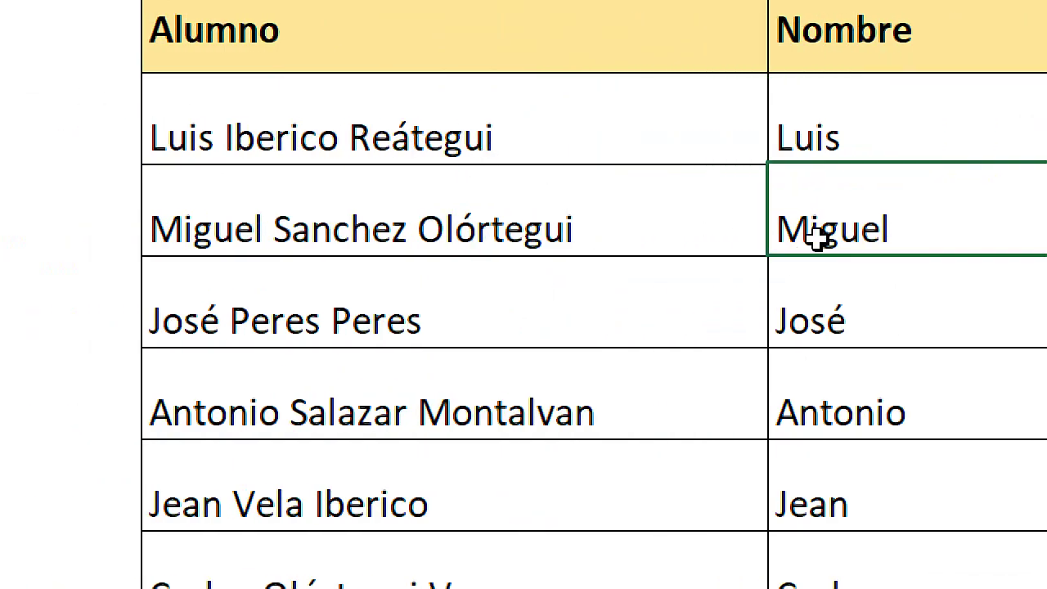
click(814, 297)
Step: Re-edit the C3 example and use Ctrl+E to flash-fill the remaining first names, then select D3
double_click(825, 135)
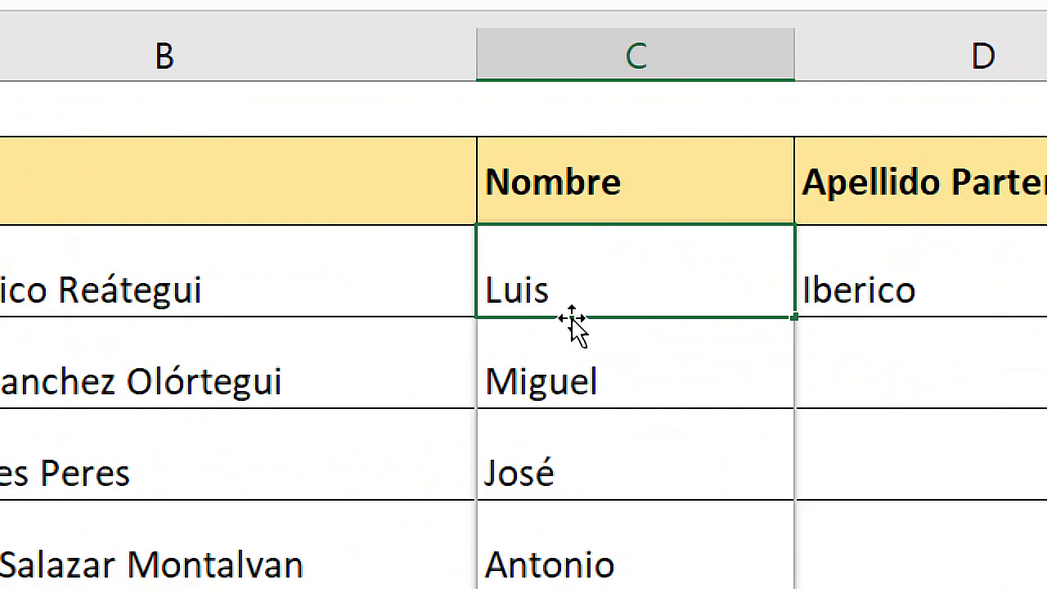
drag(573, 322, 401, 290)
key(ctrl+e)
click(477, 200)
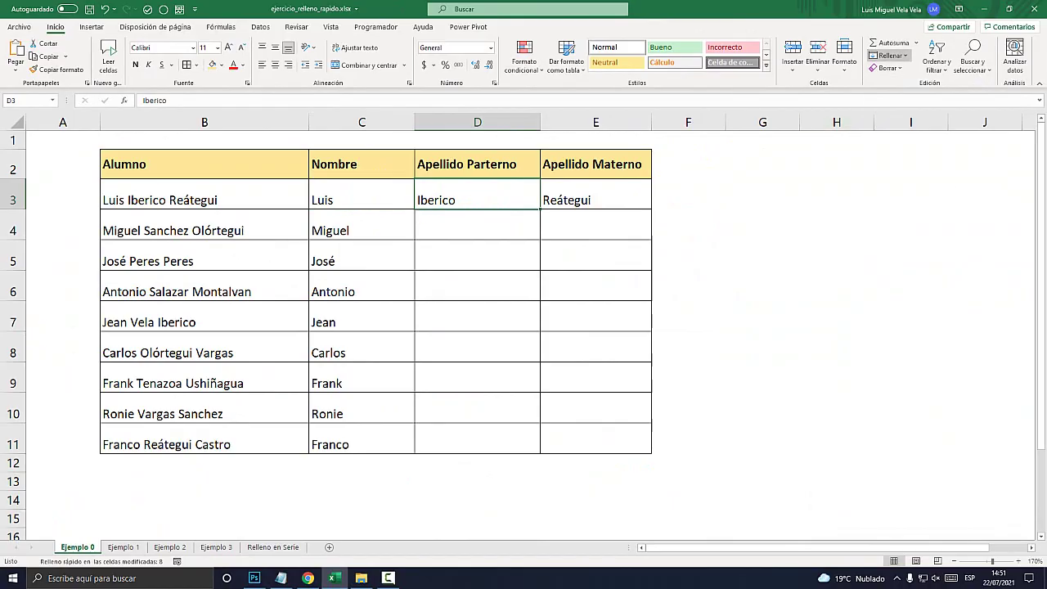
click(890, 55)
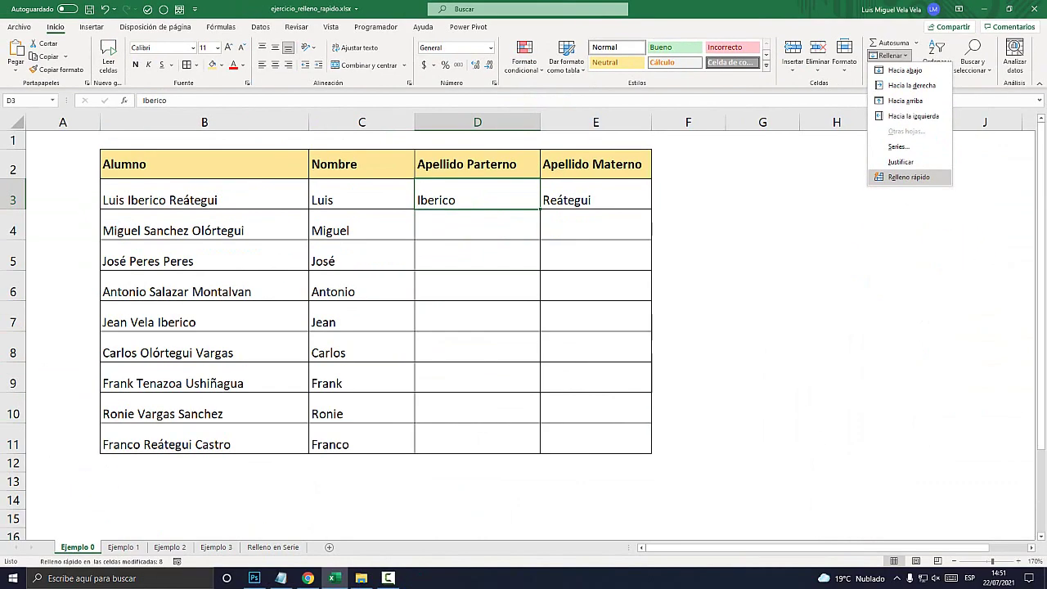
Step: Flash Fill the paternal surnames in column D and the maternal surnames in column E
click(908, 177)
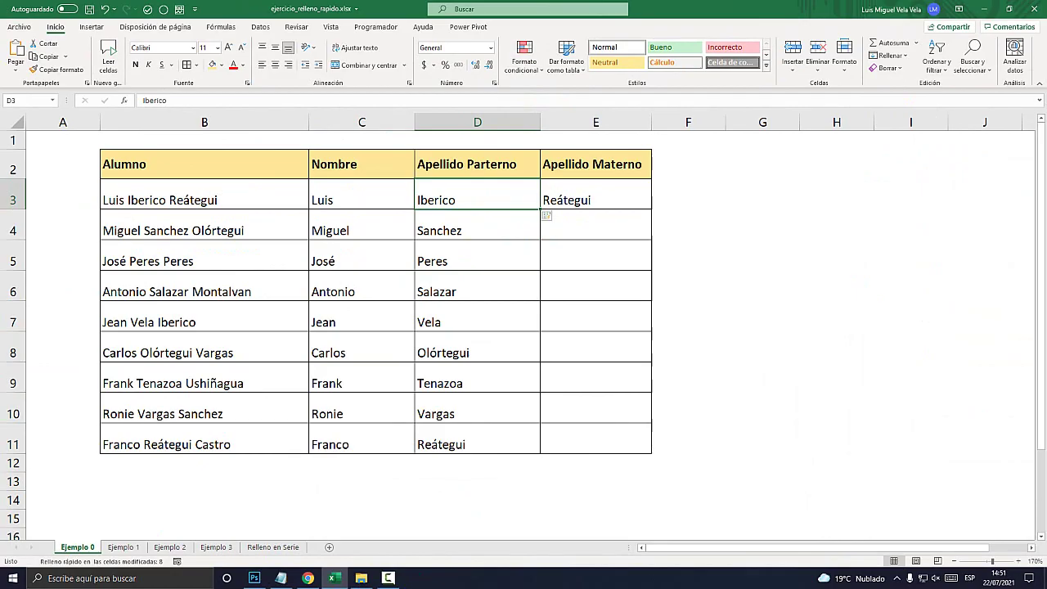
click(596, 200)
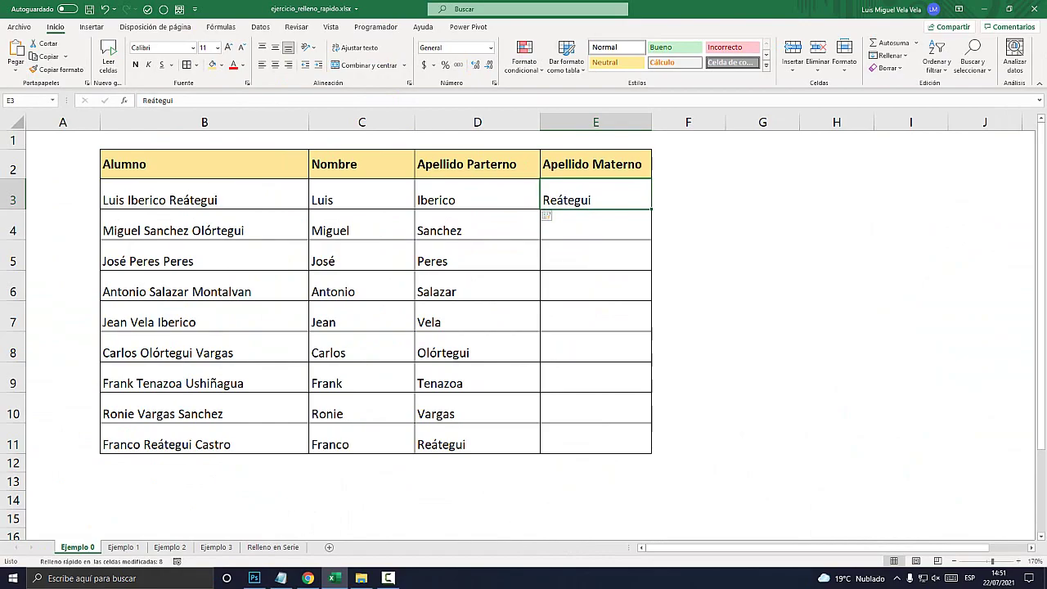
click(890, 55)
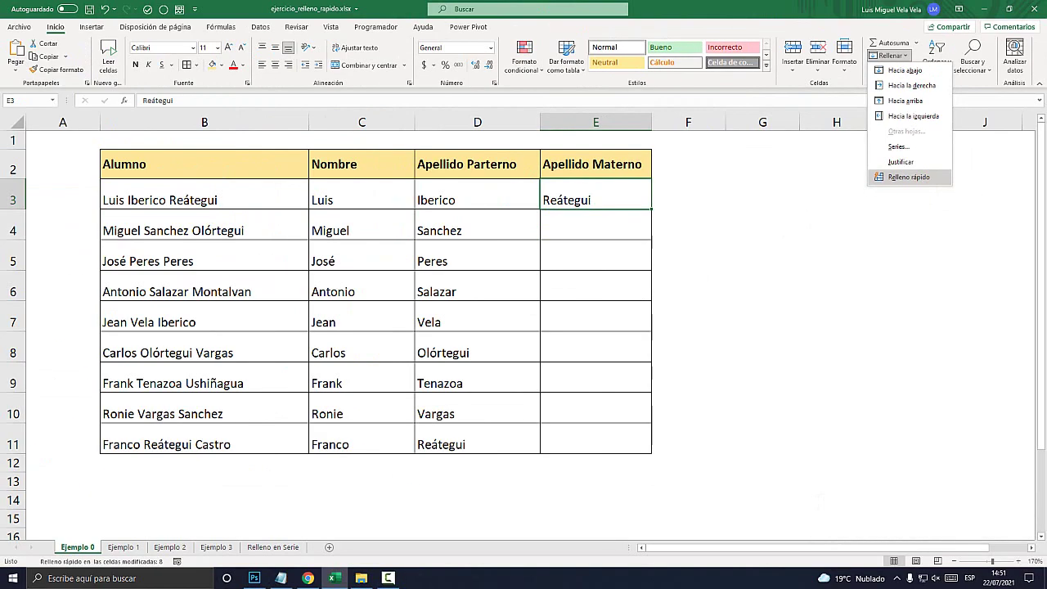
click(939, 183)
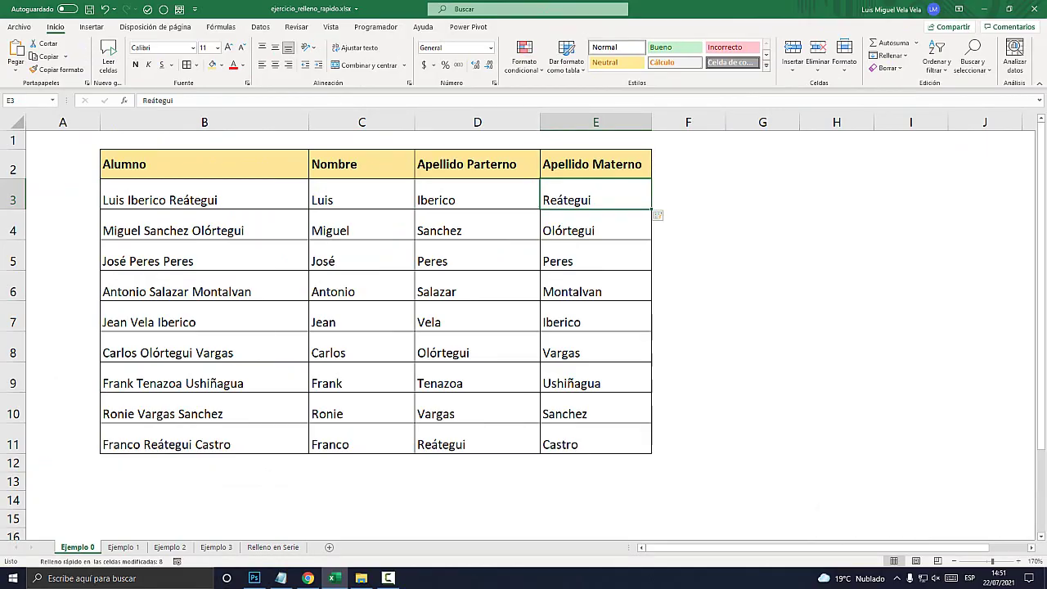
Step: Compare the split name parts in C3:E3 with the full name in B3, then move to Ejemplo 1
drag(362, 200, 595, 200)
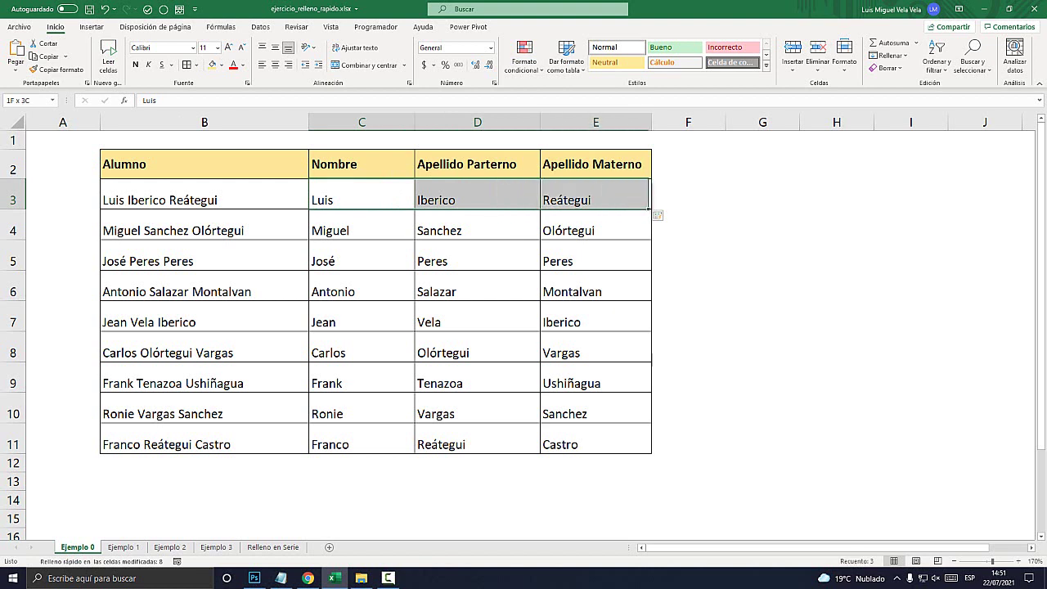
click(362, 199)
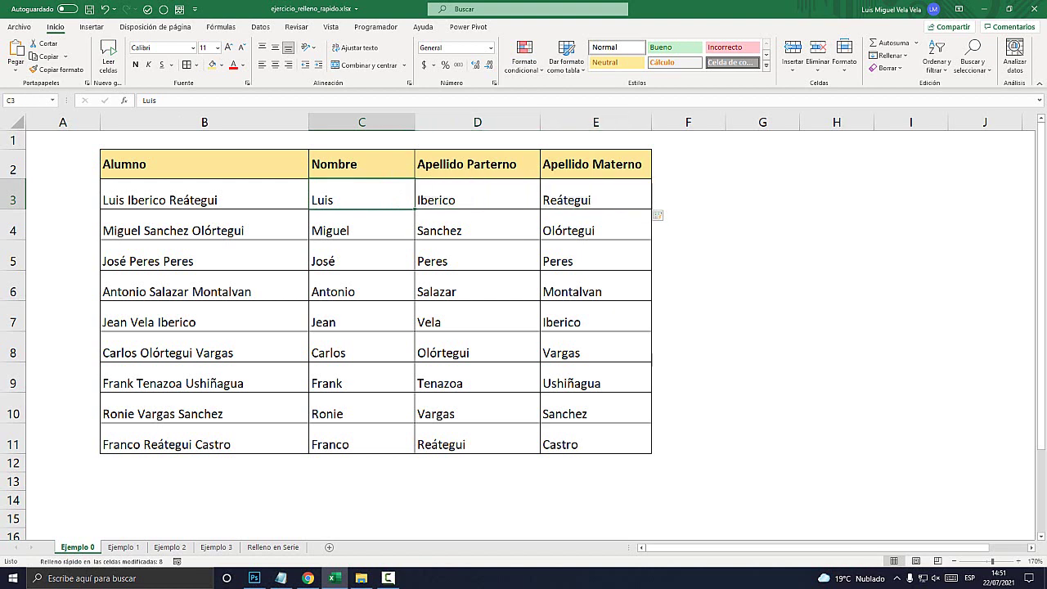
click(477, 199)
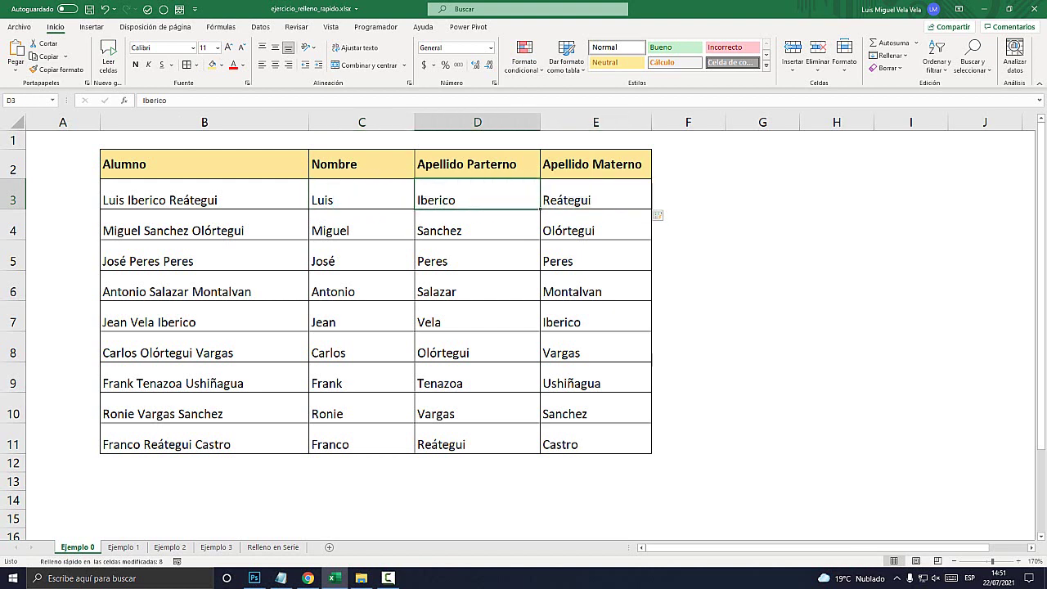
click(595, 199)
click(204, 199)
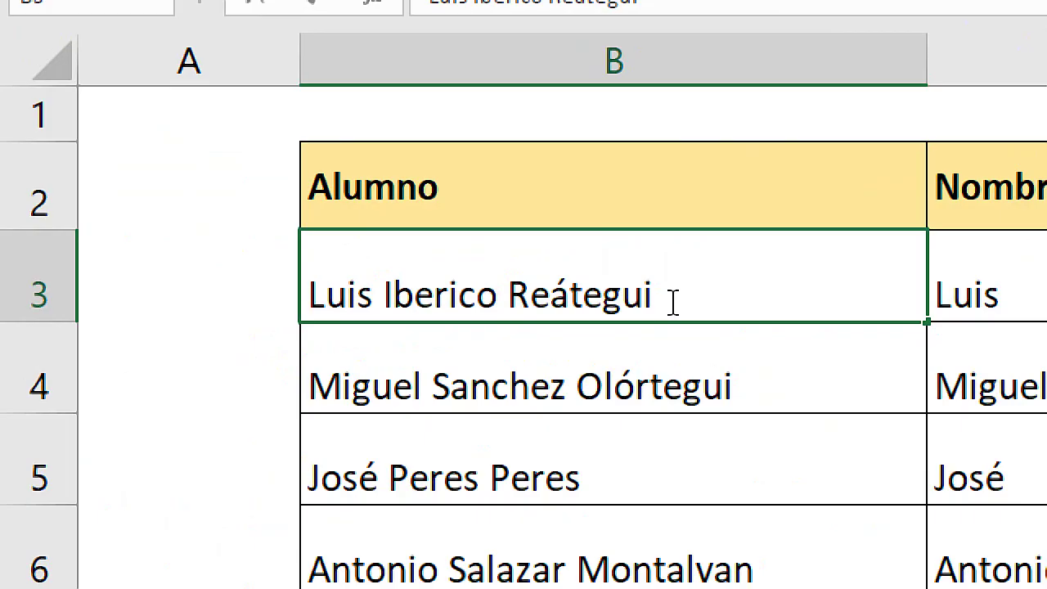
double_click(673, 302)
drag(672, 302, 311, 292)
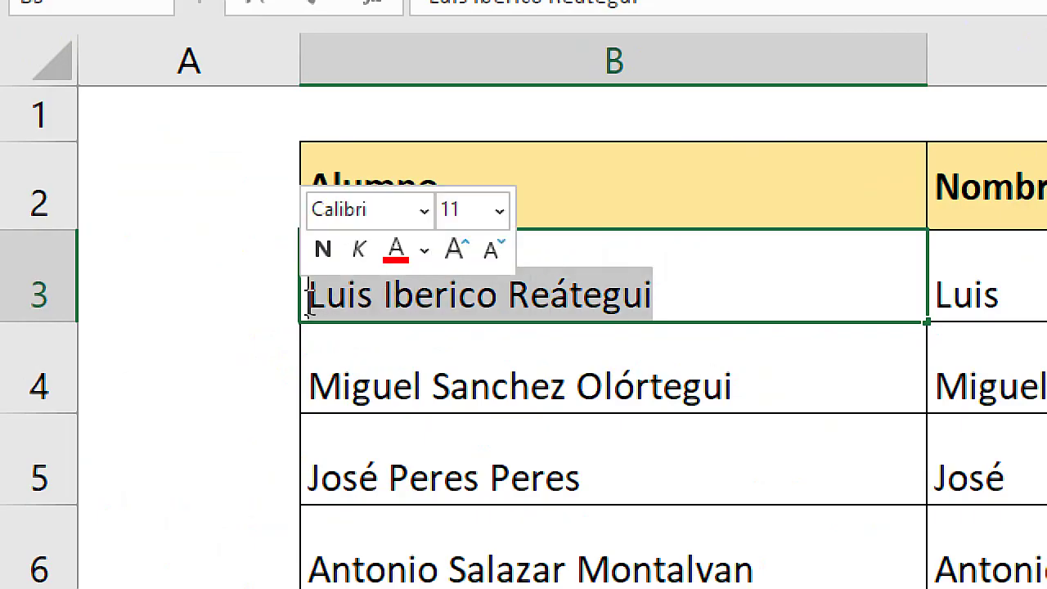
key(Escape)
key(ctrl+Page_Down)
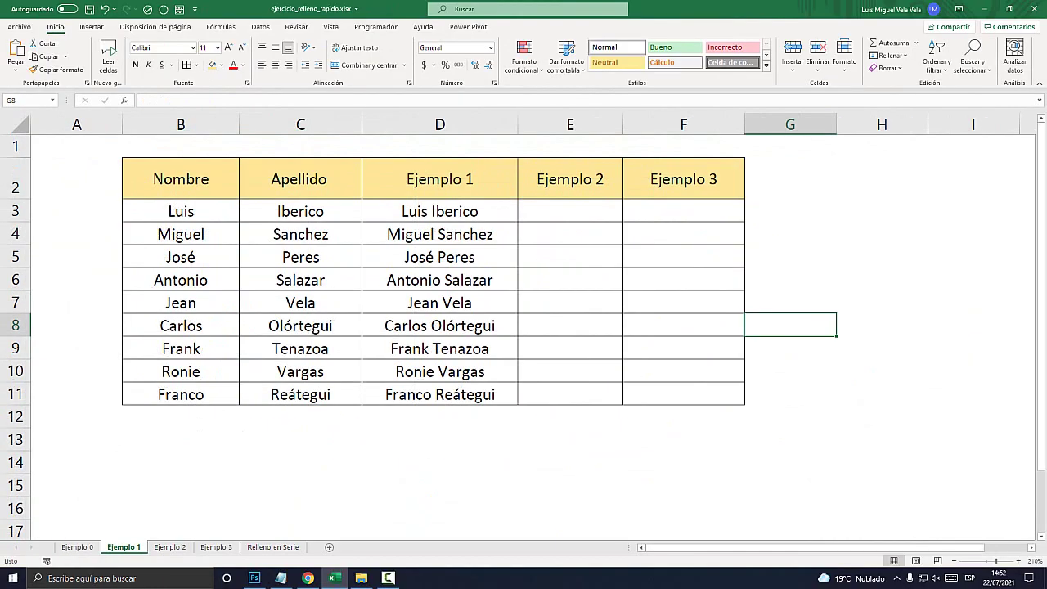
key(Up)
click(570, 210)
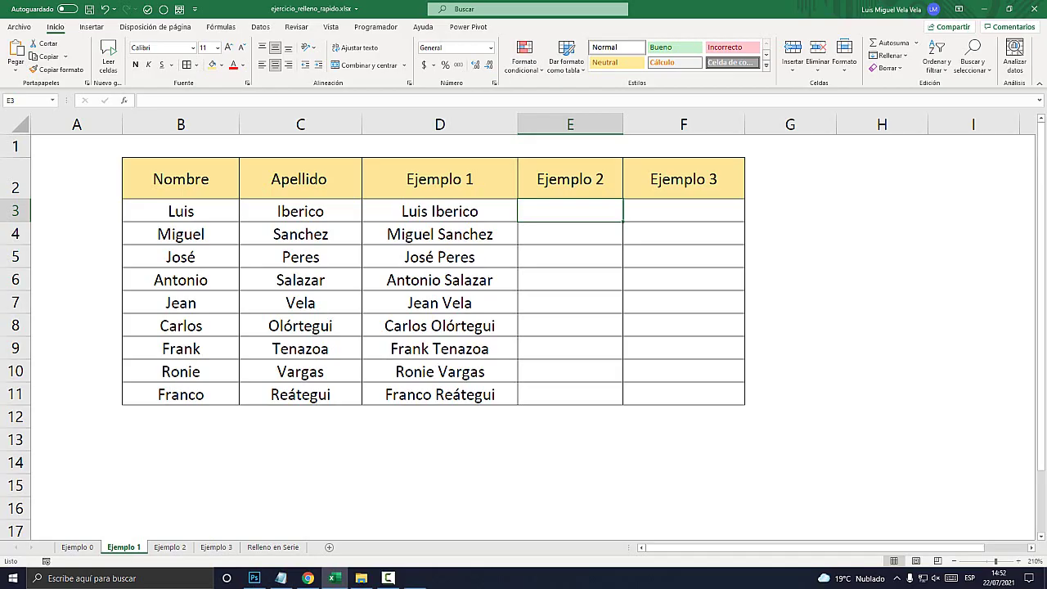
drag(440, 211, 439, 395)
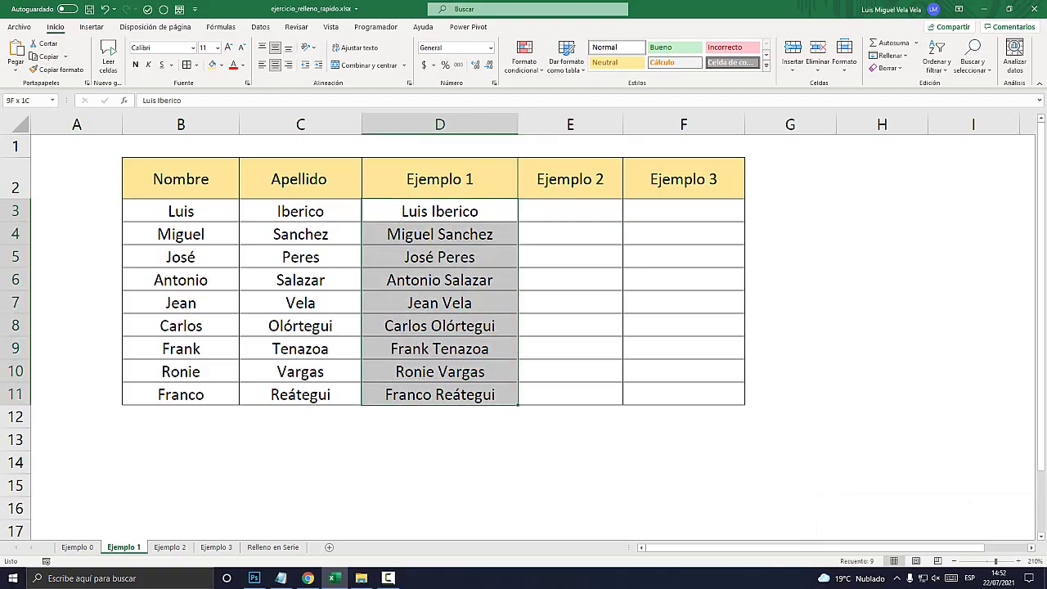
key(Delete)
click(439, 211)
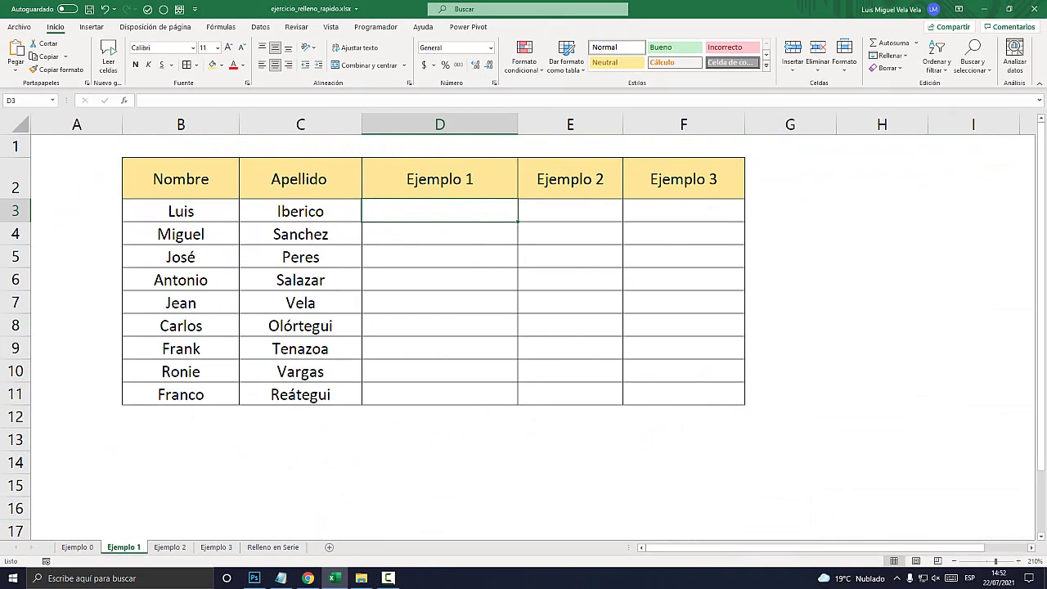
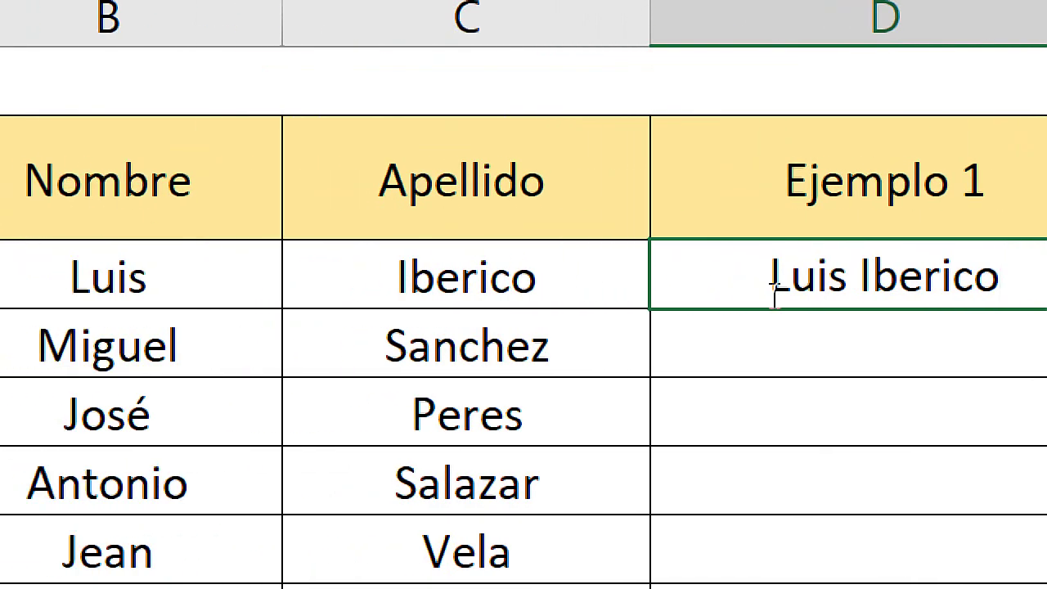
Step: Flash Fill combined first name and surname down column D, then compare row 3's name parts
drag(771, 276, 1000, 279)
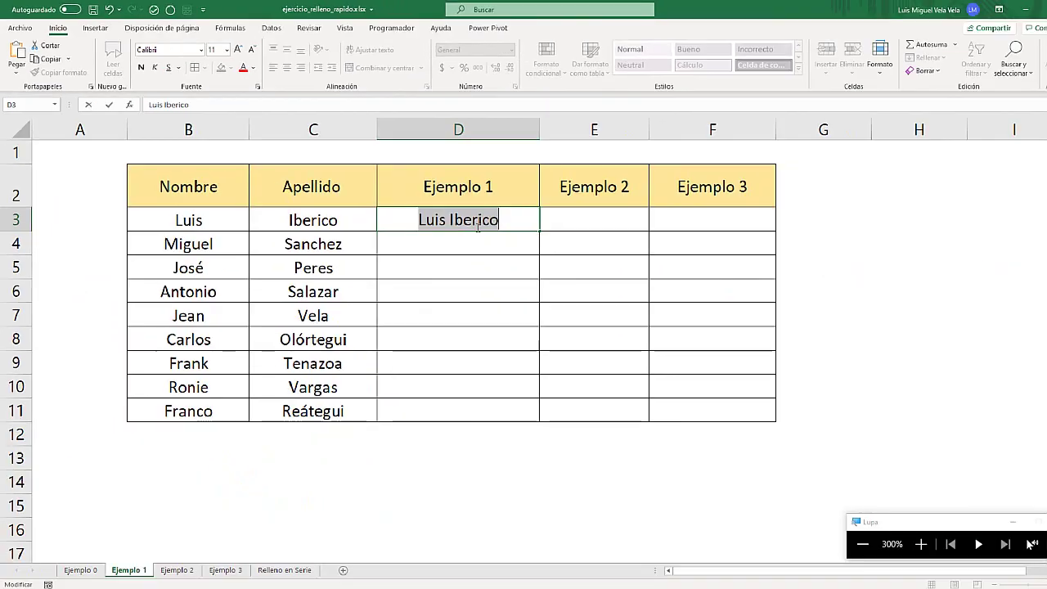
key(ctrl+Return)
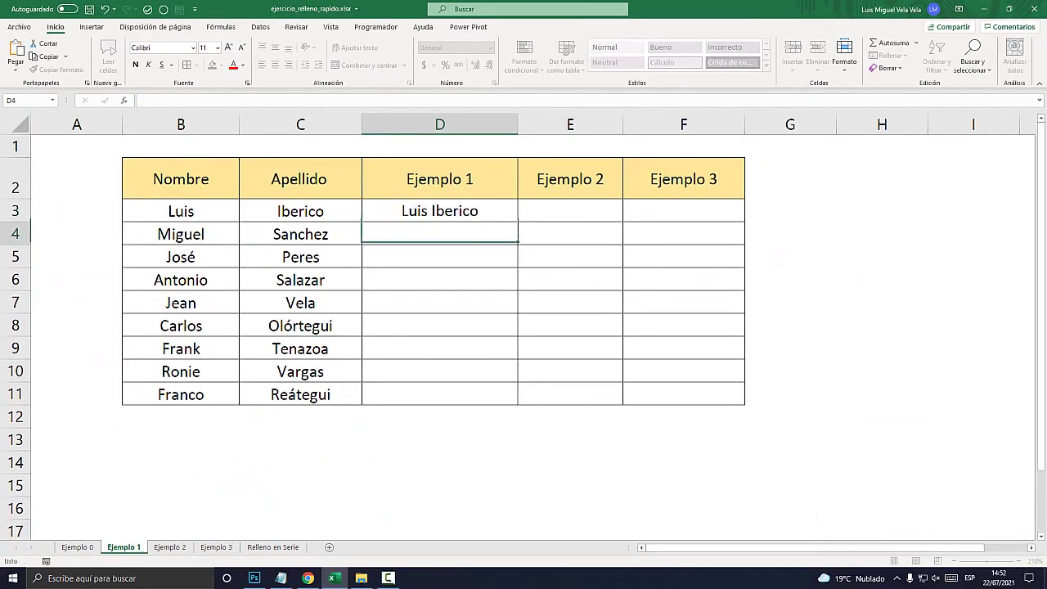
click(890, 55)
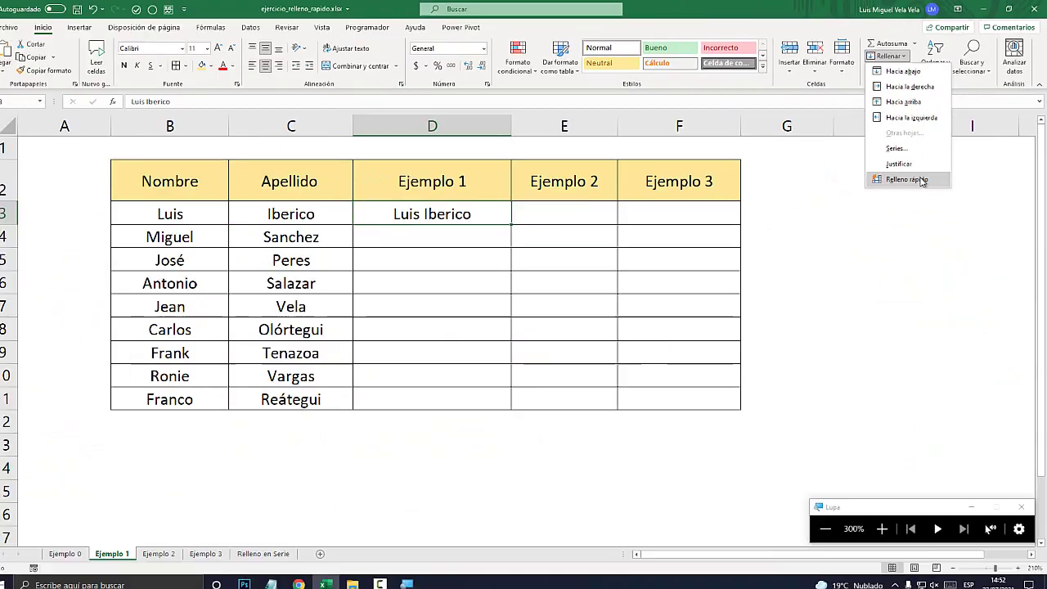
click(900, 176)
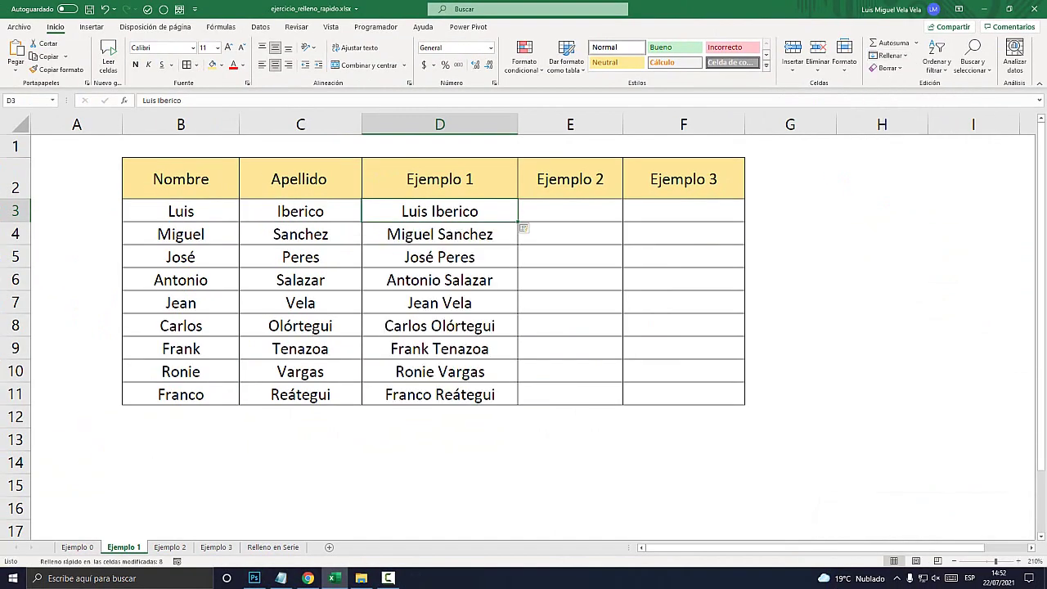
click(181, 234)
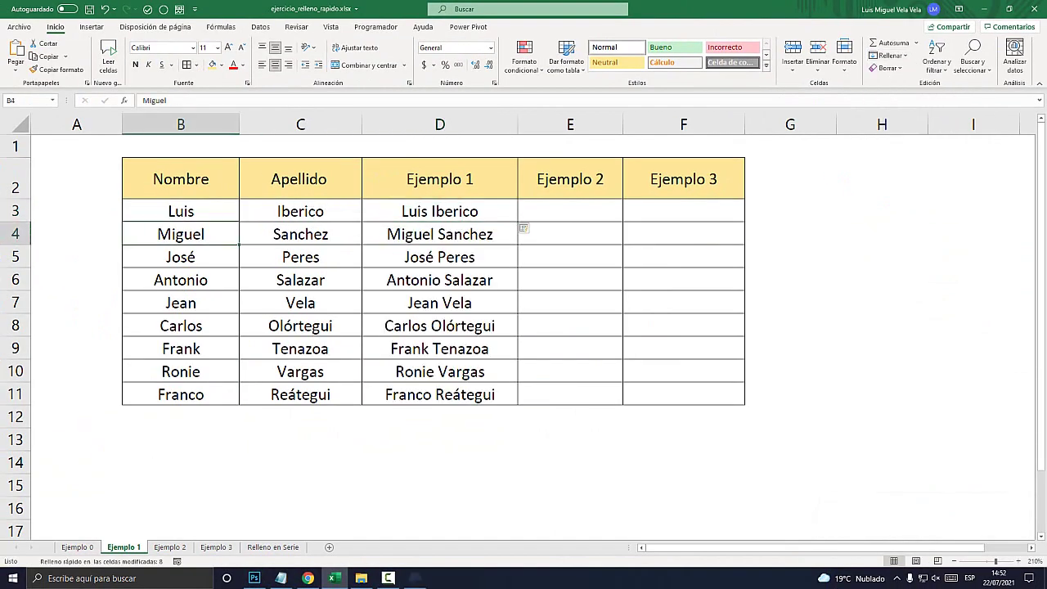
key(Up)
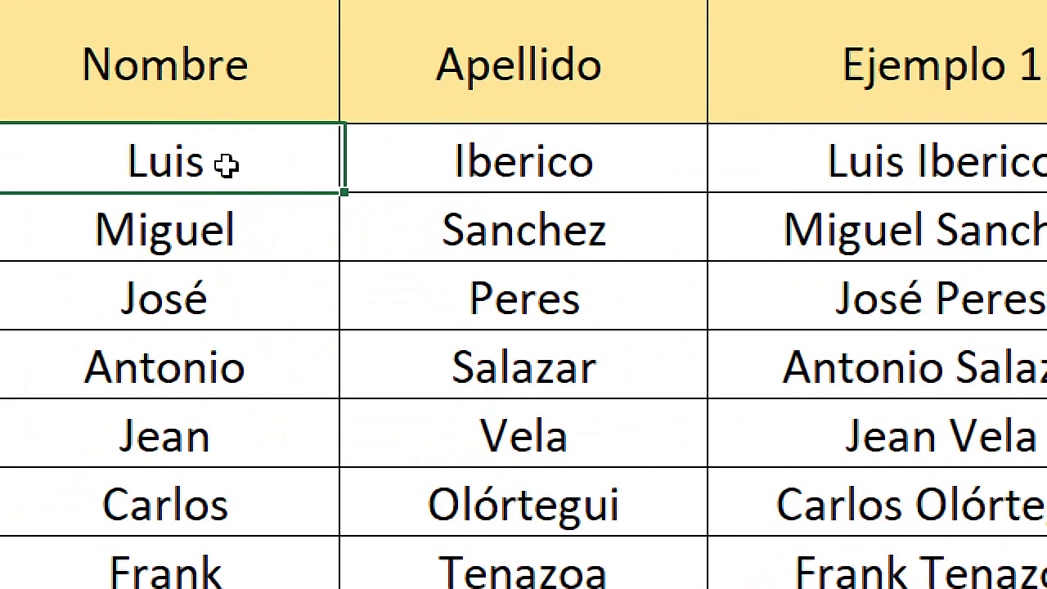
key(Right)
key(Left)
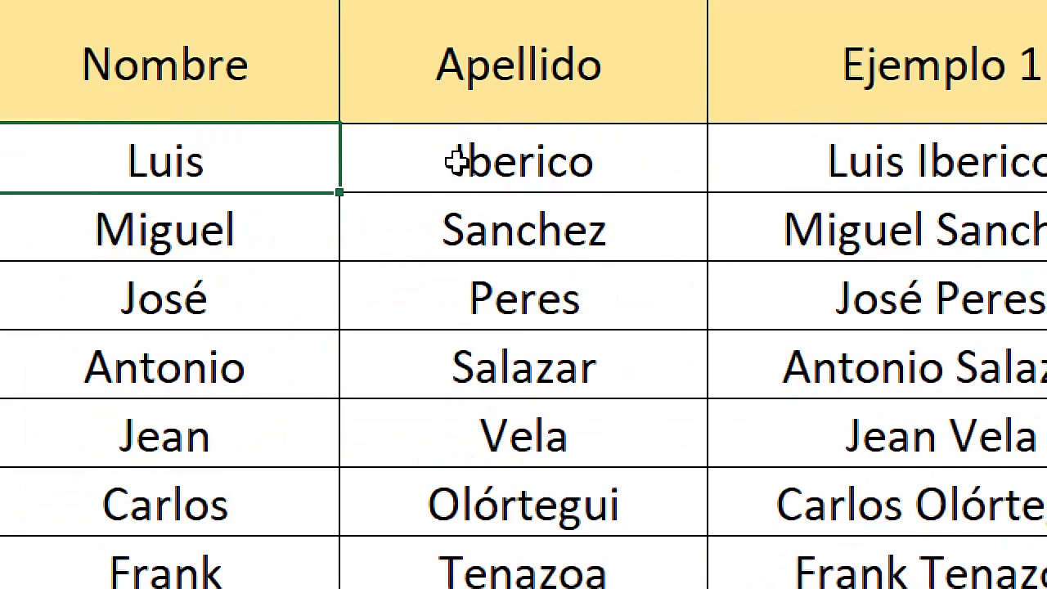
key(Right)
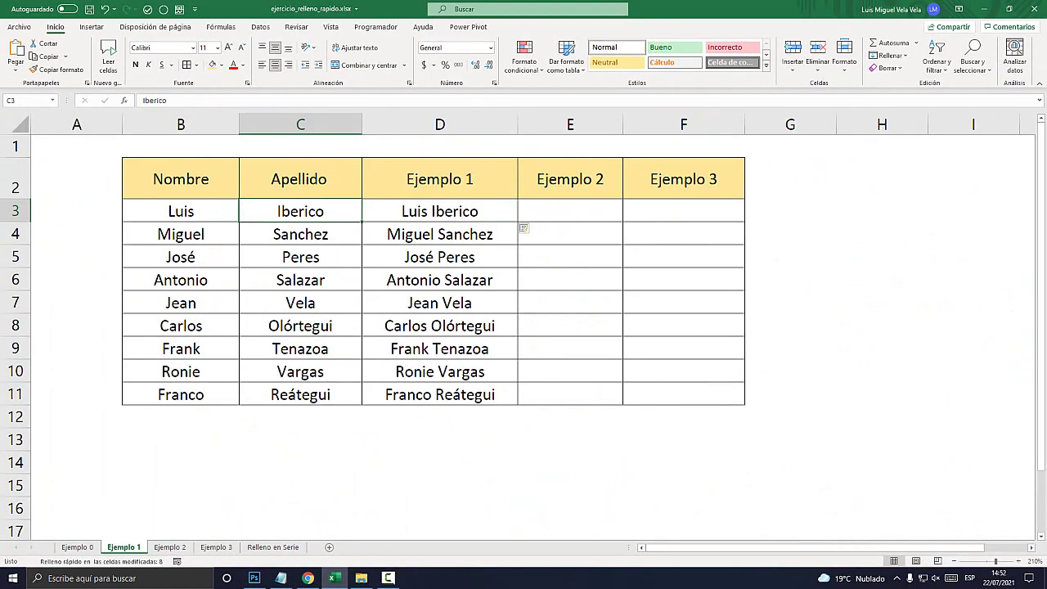
click(570, 211)
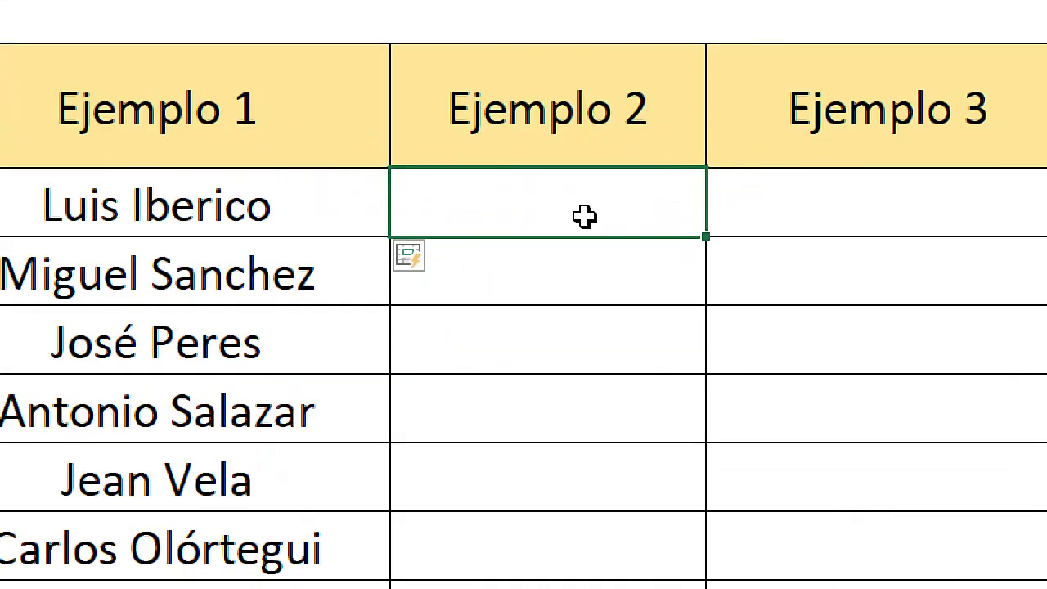
text(L)
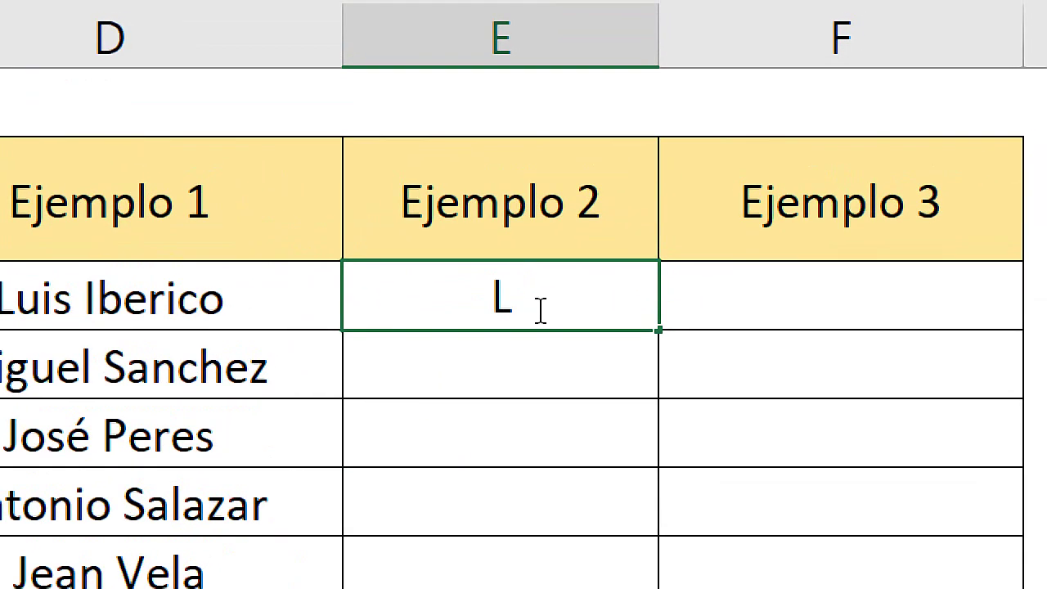
text( I)
key(Return)
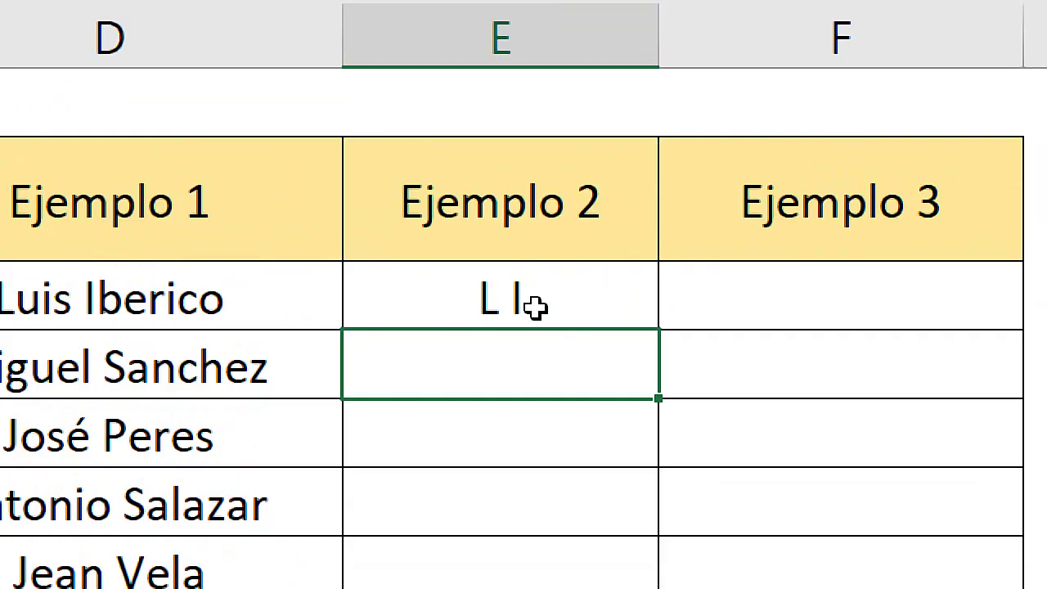
click(535, 305)
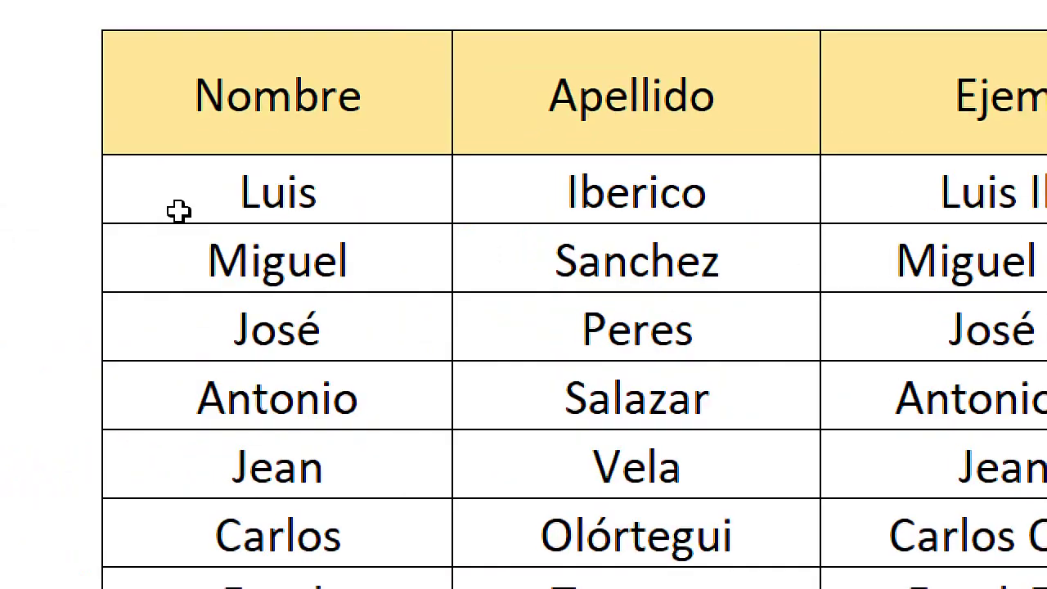
double_click(168, 211)
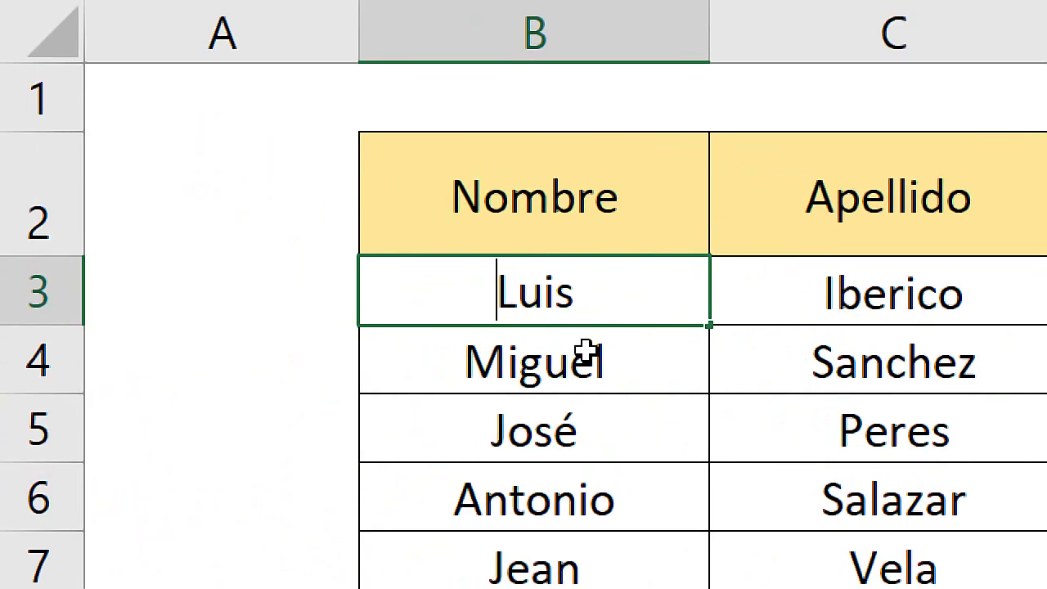
drag(519, 292, 499, 292)
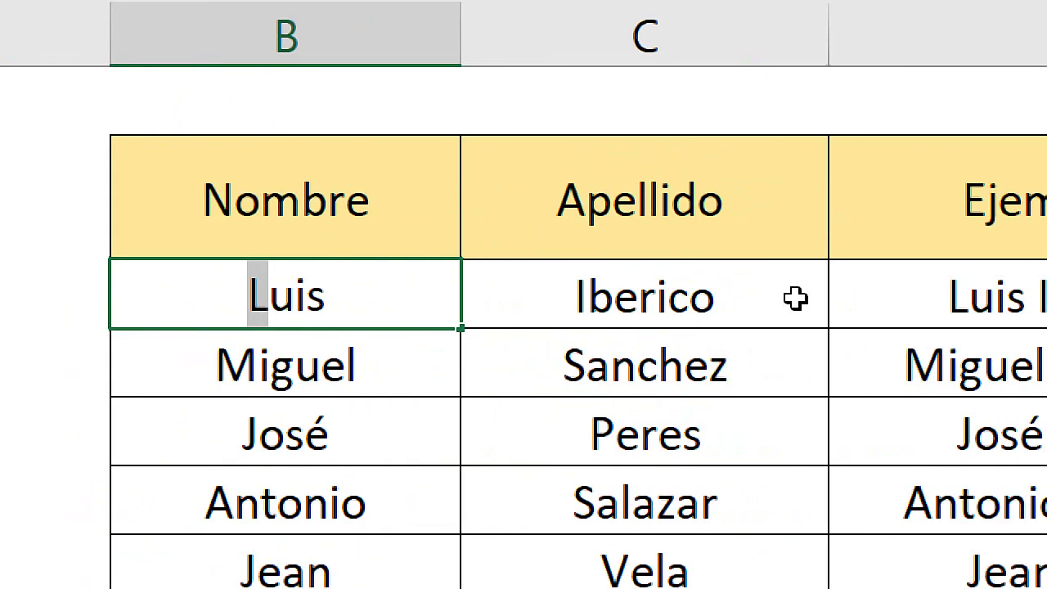
double_click(597, 293)
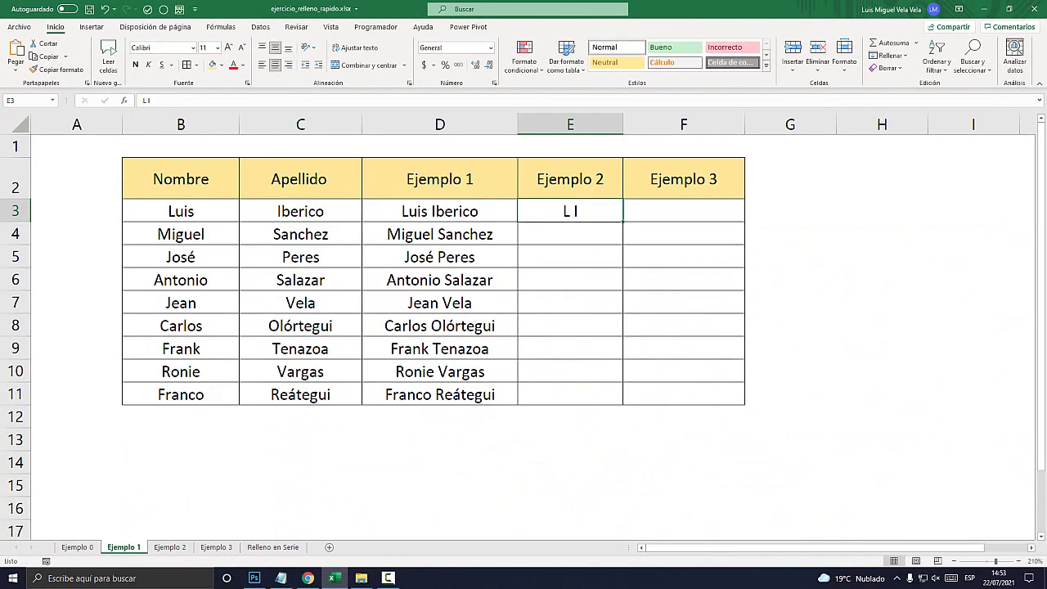
key(super+plus)
key(super+Escape)
Step: Flash Fill the remaining initials in column E and check entries such as J P and A S
click(890, 55)
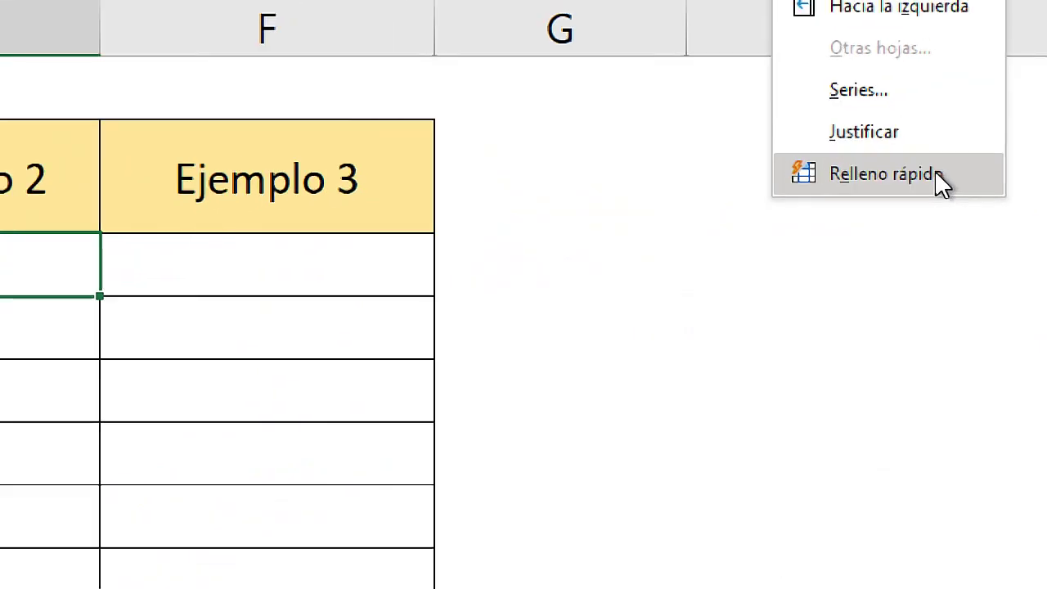
click(926, 179)
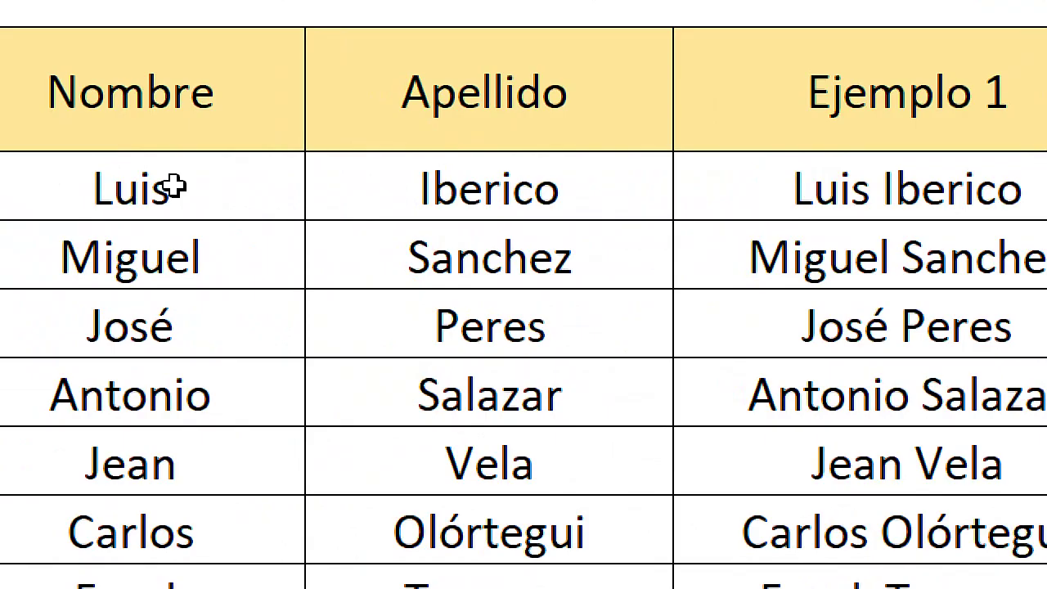
drag(193, 211, 195, 300)
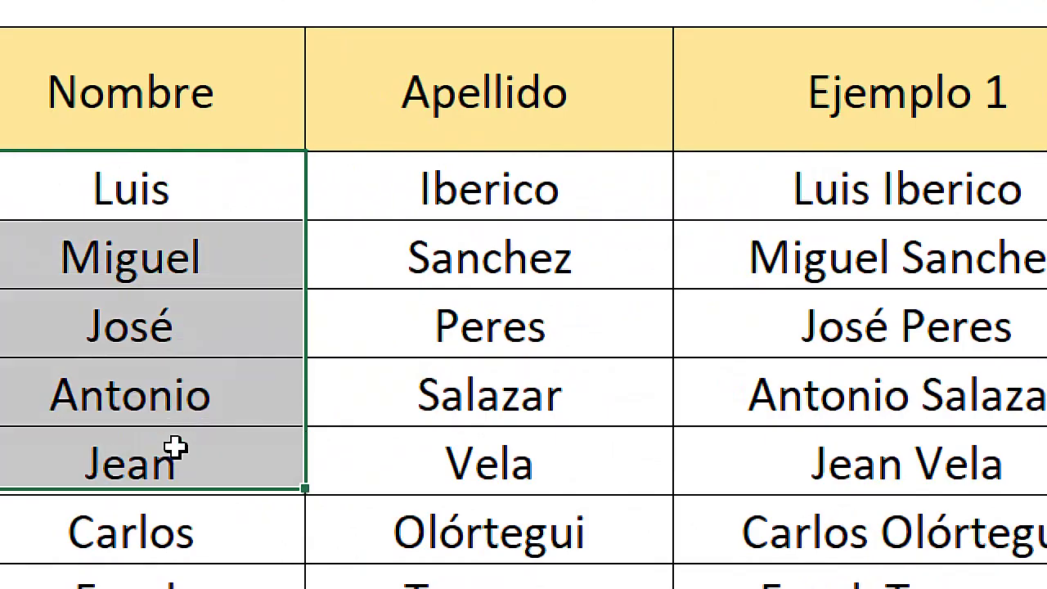
drag(287, 207, 295, 294)
drag(475, 439, 474, 466)
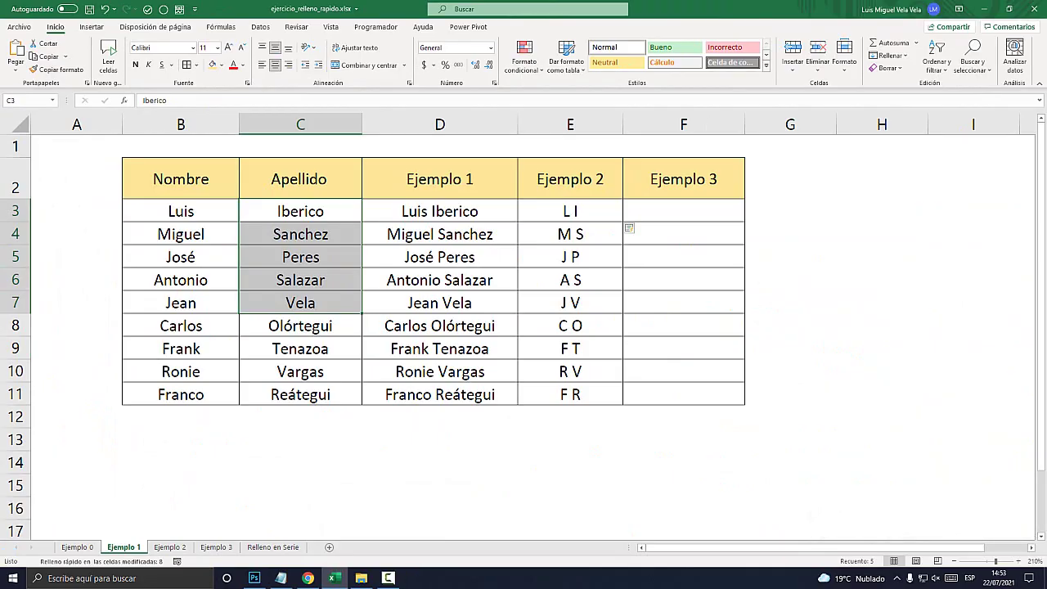
click(571, 211)
key(Down)
key(Down)
key(Down)
key(Down)
key(Down)
key(Down)
key(Down)
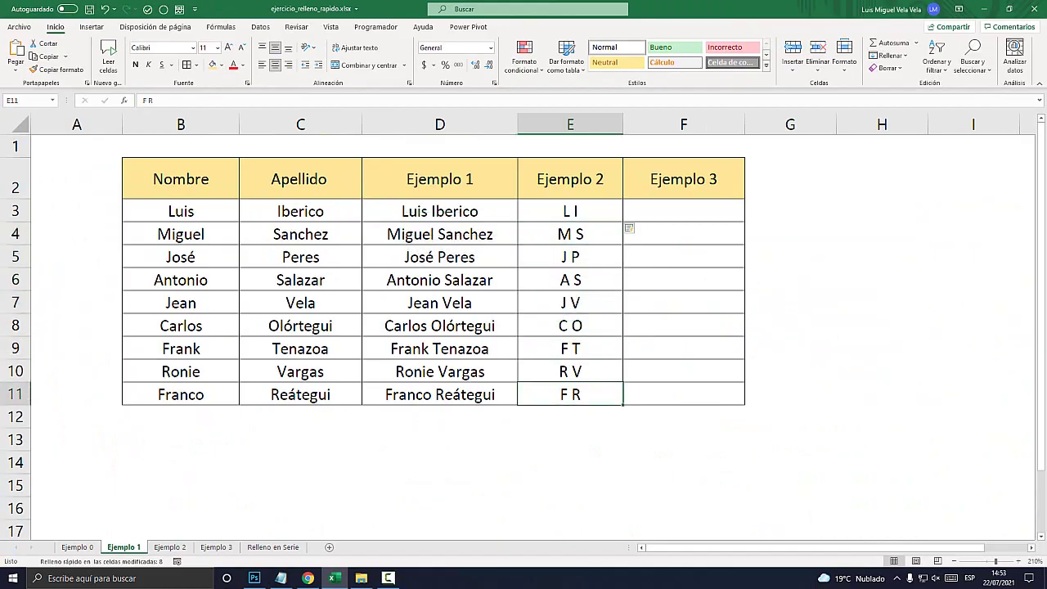
key(Up)
key(Up)
key(Up)
key(Up)
key(Up)
key(Up)
key(Up)
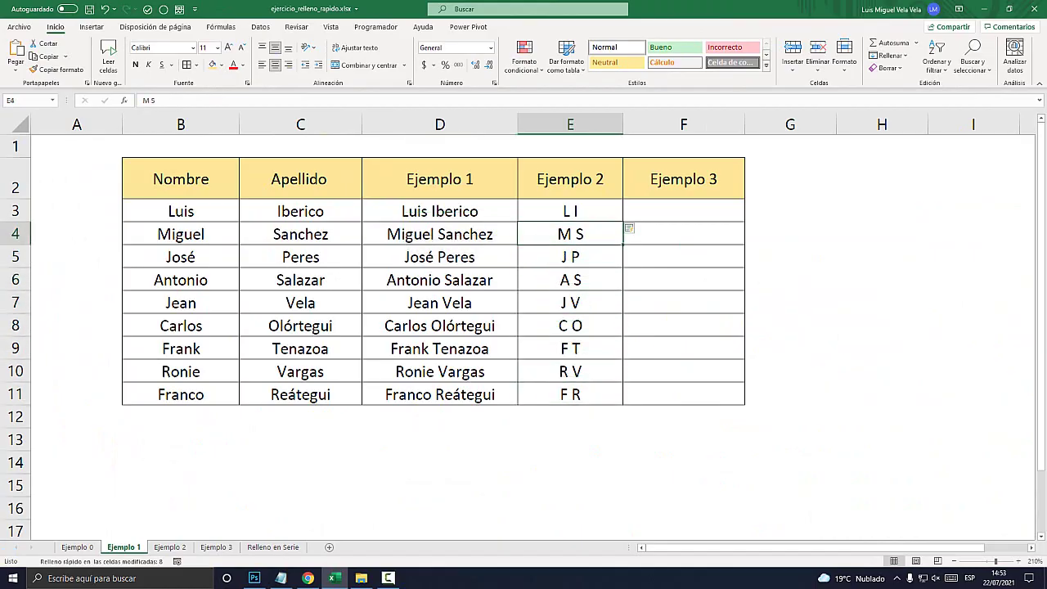
double_click(562, 257)
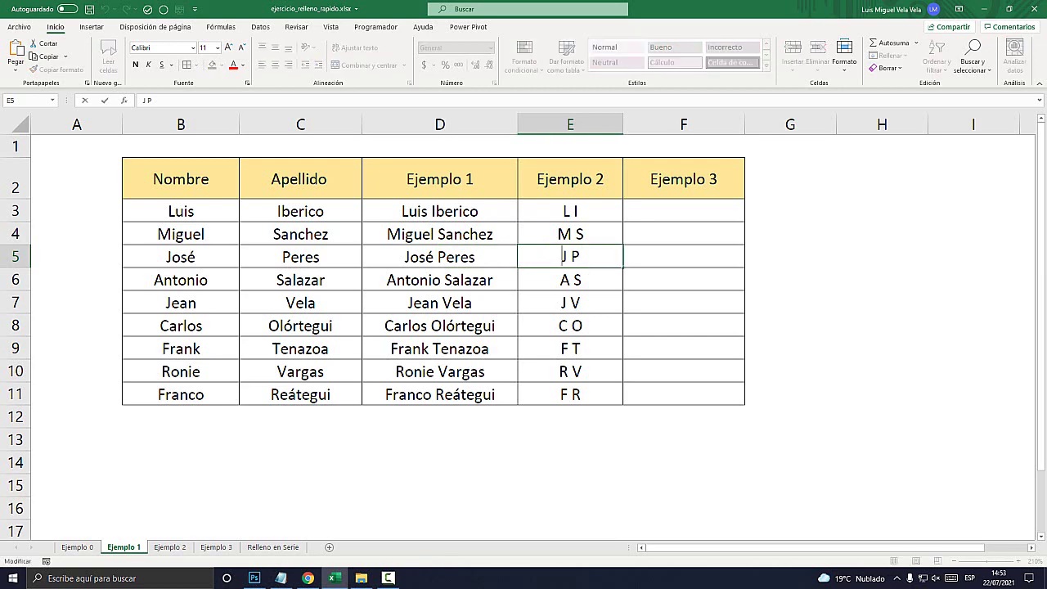
click(181, 279)
double_click(581, 280)
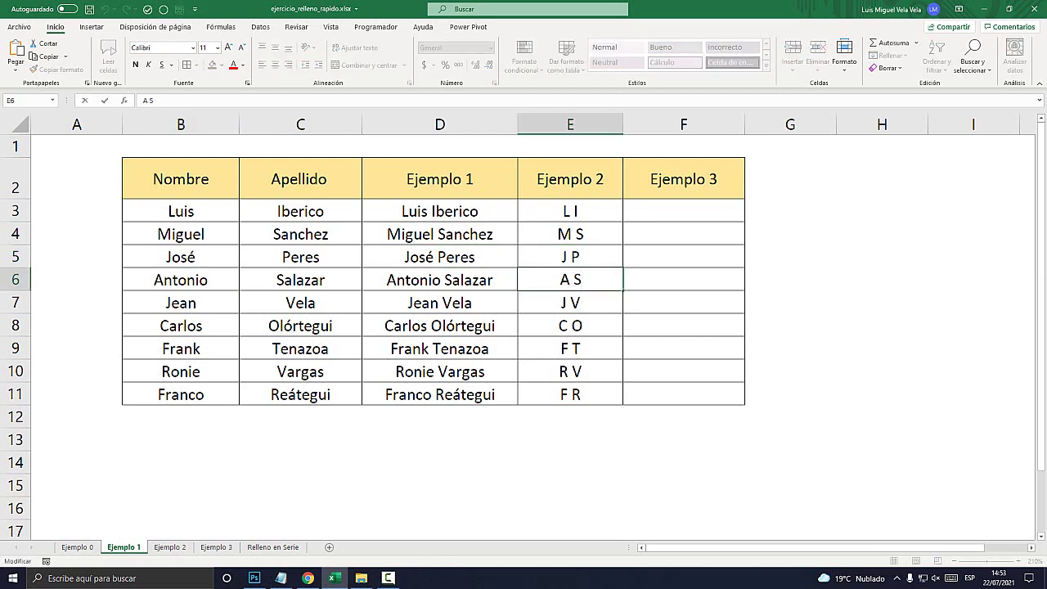
click(684, 211)
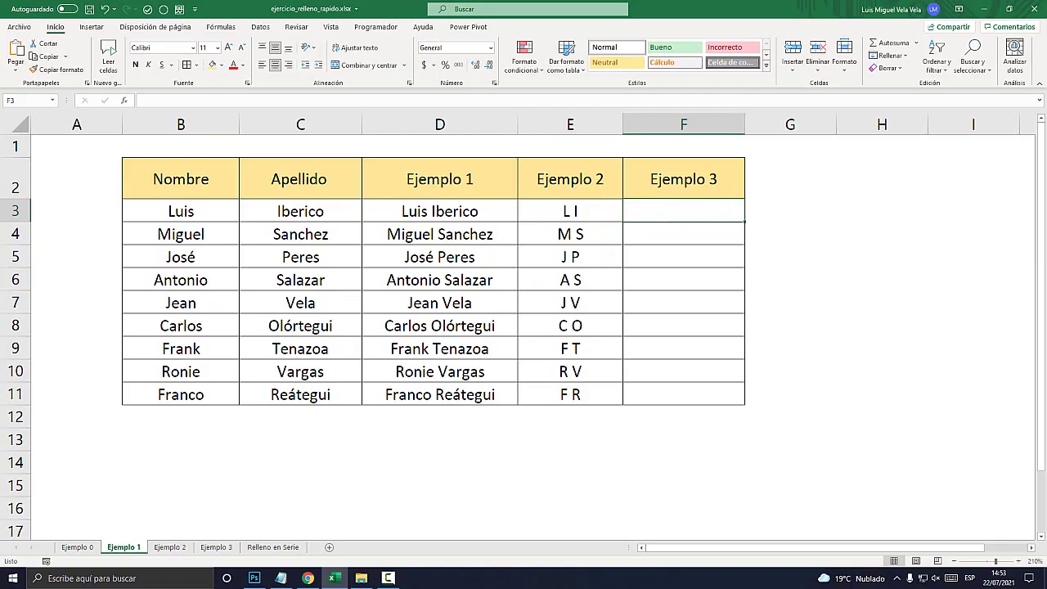
Step: Enter Luis_I in F3 and Flash Fill column F following that pattern
text(Luis)
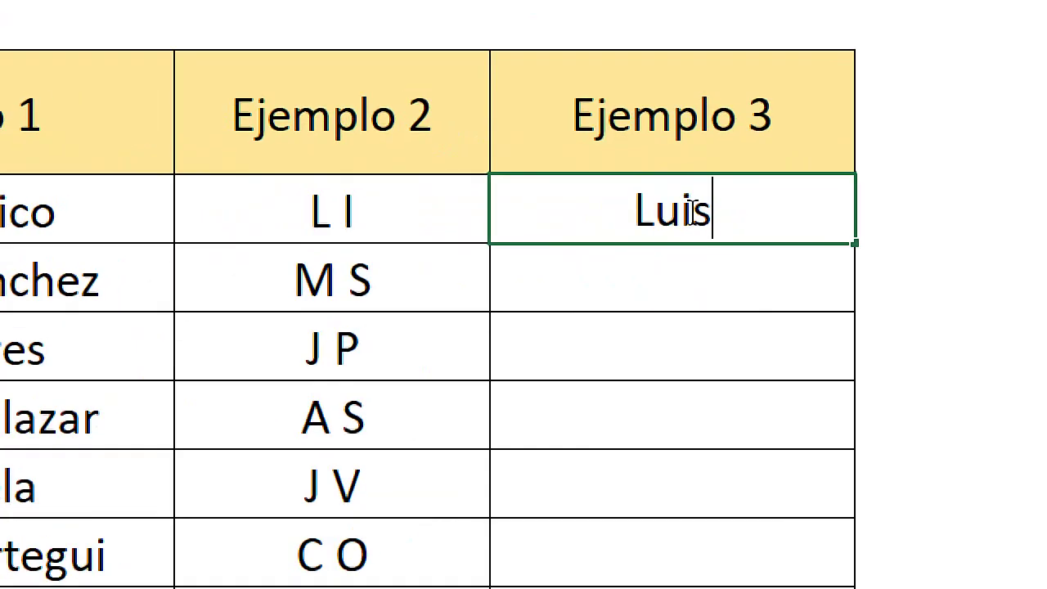
text(_I)
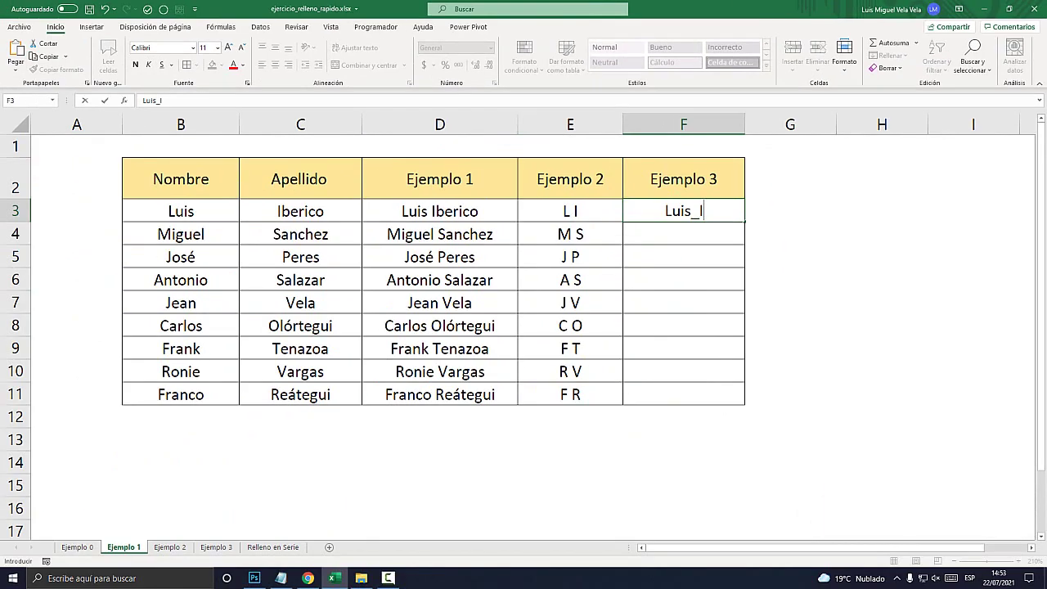
key(Return)
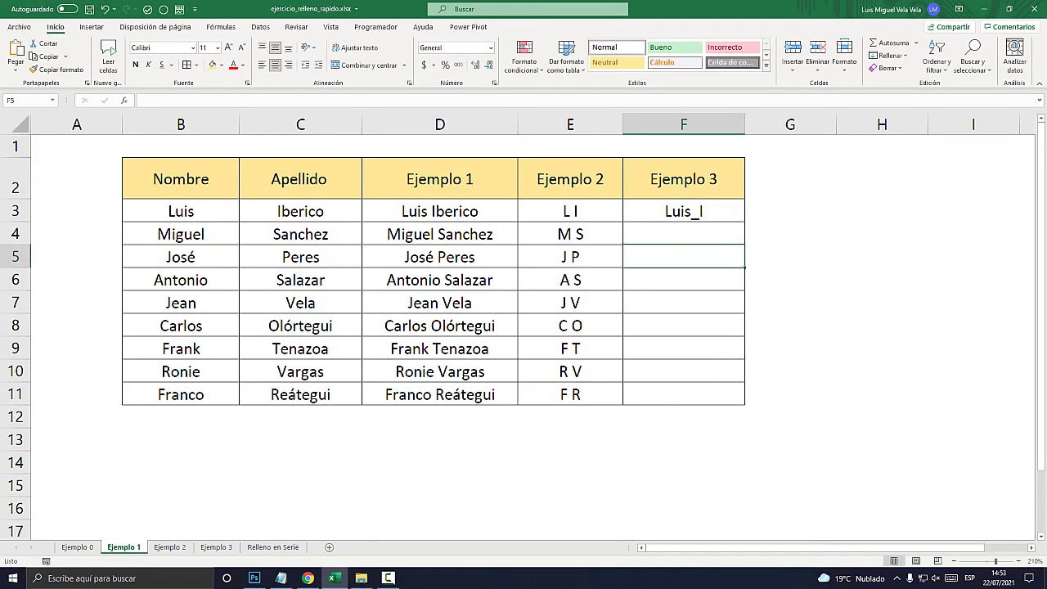
key(Up)
click(890, 54)
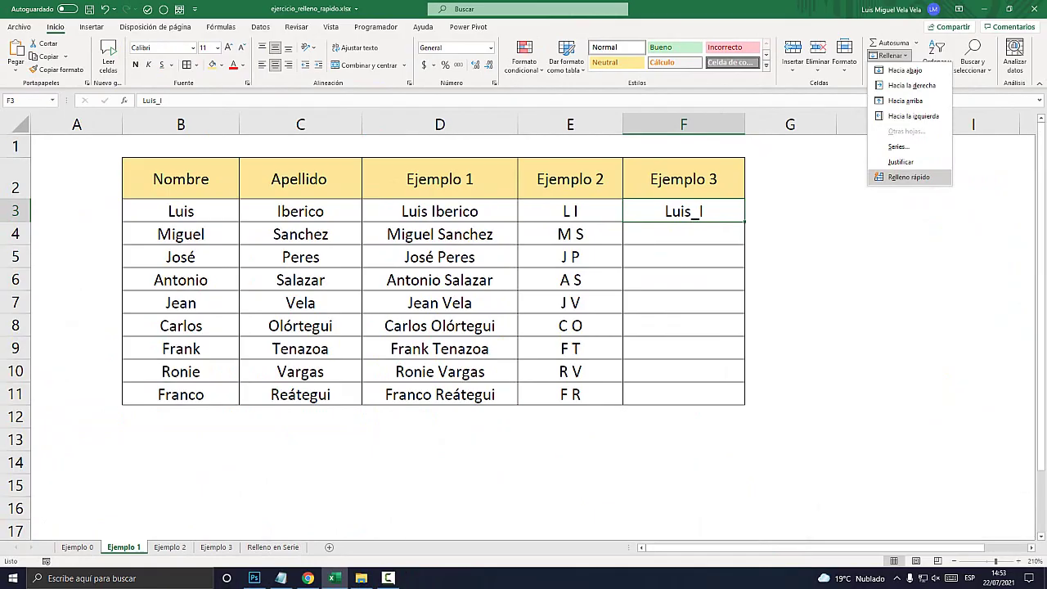
click(919, 425)
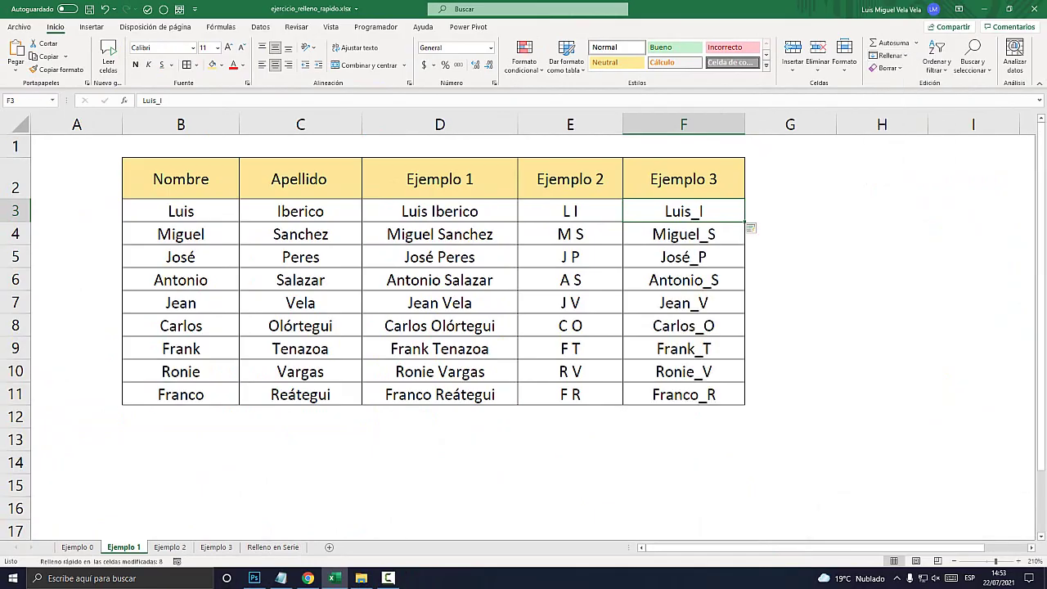
Step: Check results like Miguel_S, José_P and Carlos_O against the source names, then open the Ejemplo 2 sheet
click(181, 234)
click(684, 234)
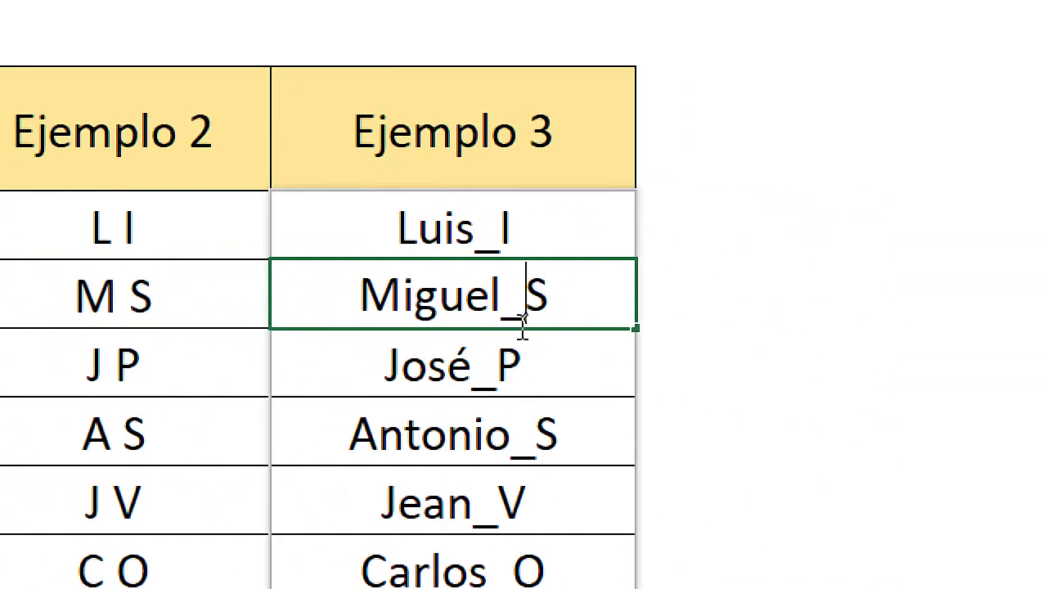
double_click(528, 296)
drag(522, 296, 549, 296)
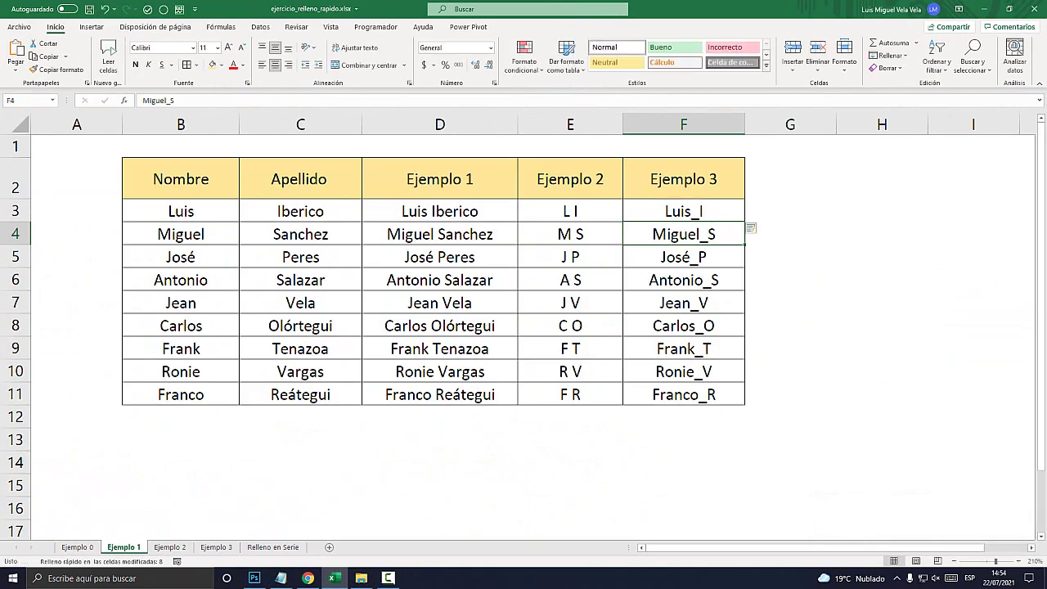
drag(300, 211, 300, 394)
click(684, 257)
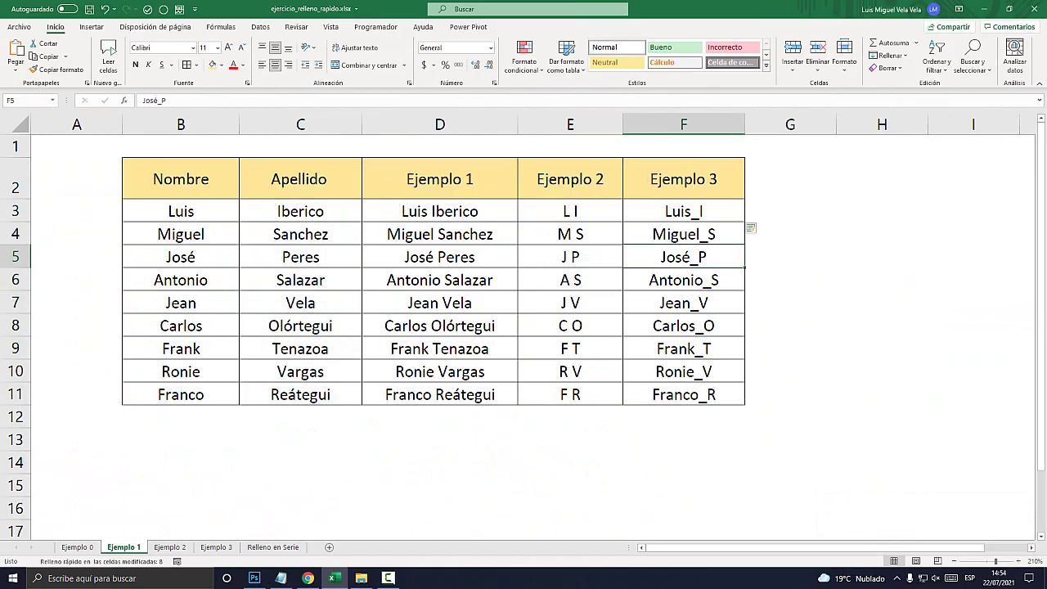
click(683, 326)
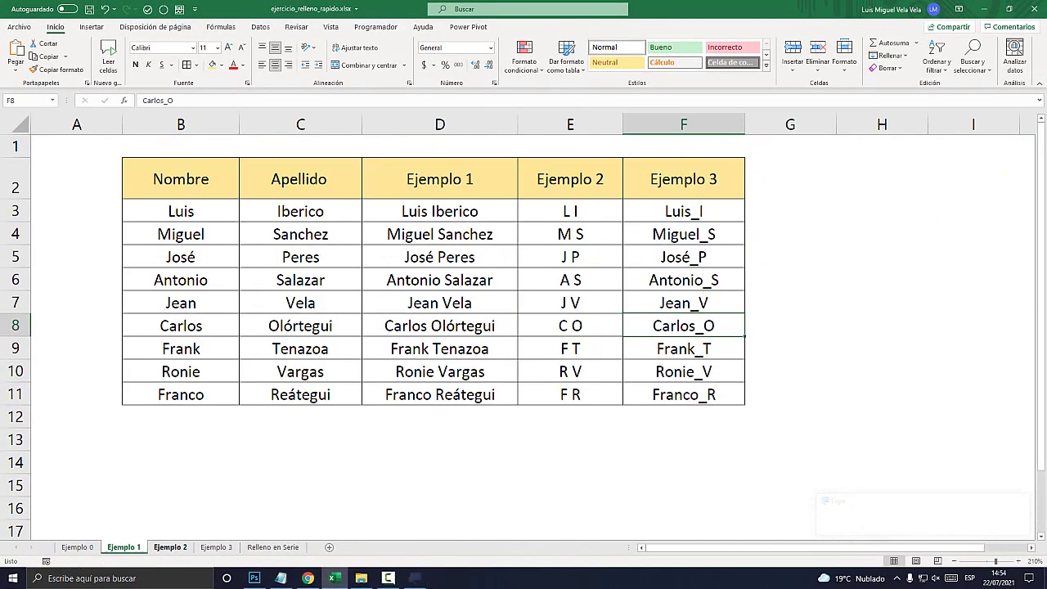
click(163, 548)
Step: Center the phone numbers in the Teléfono column
click(421, 230)
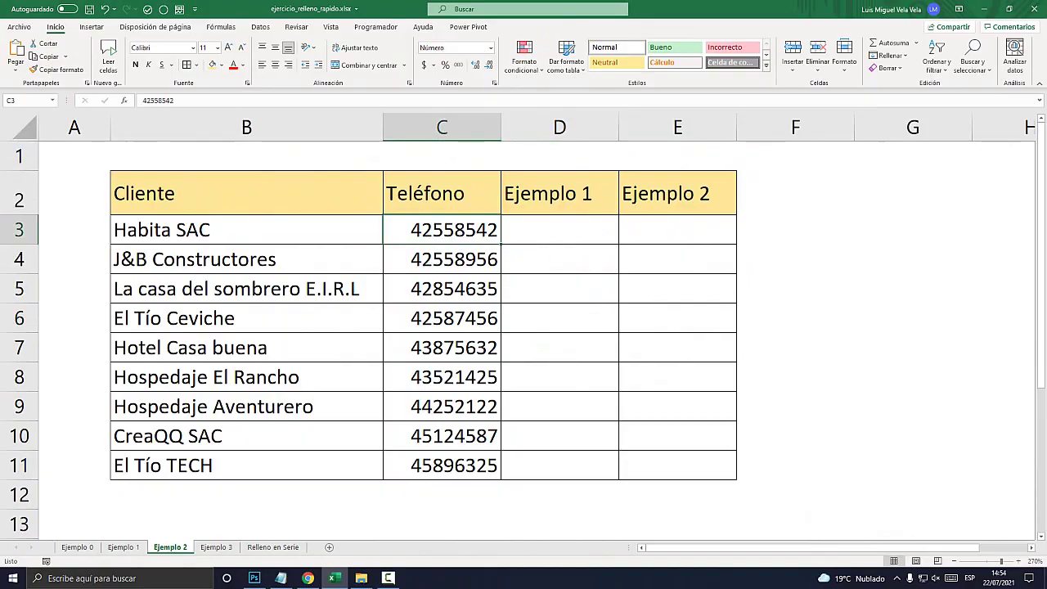
key(Right)
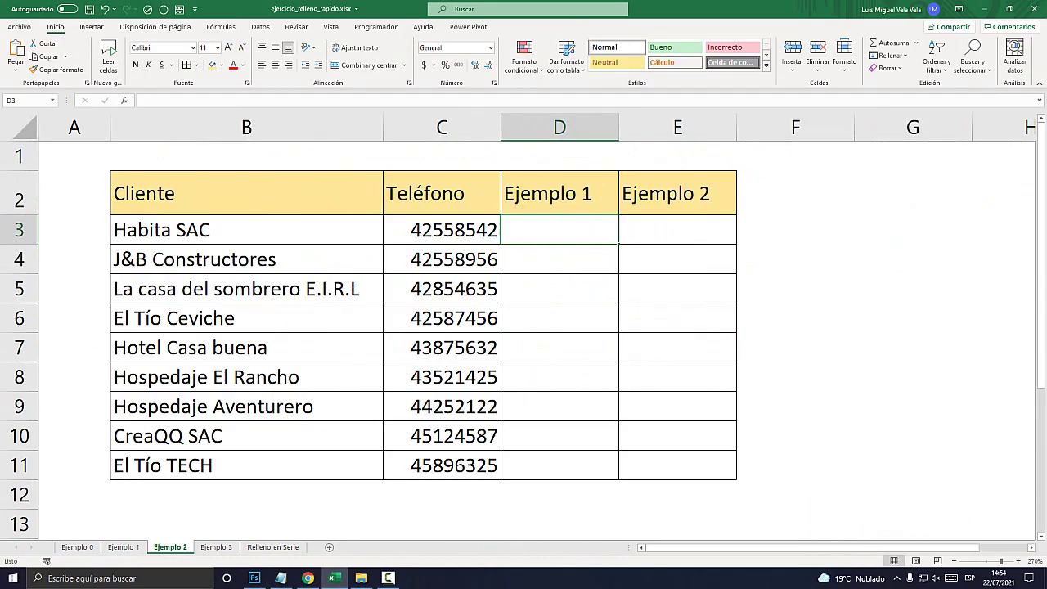
click(442, 127)
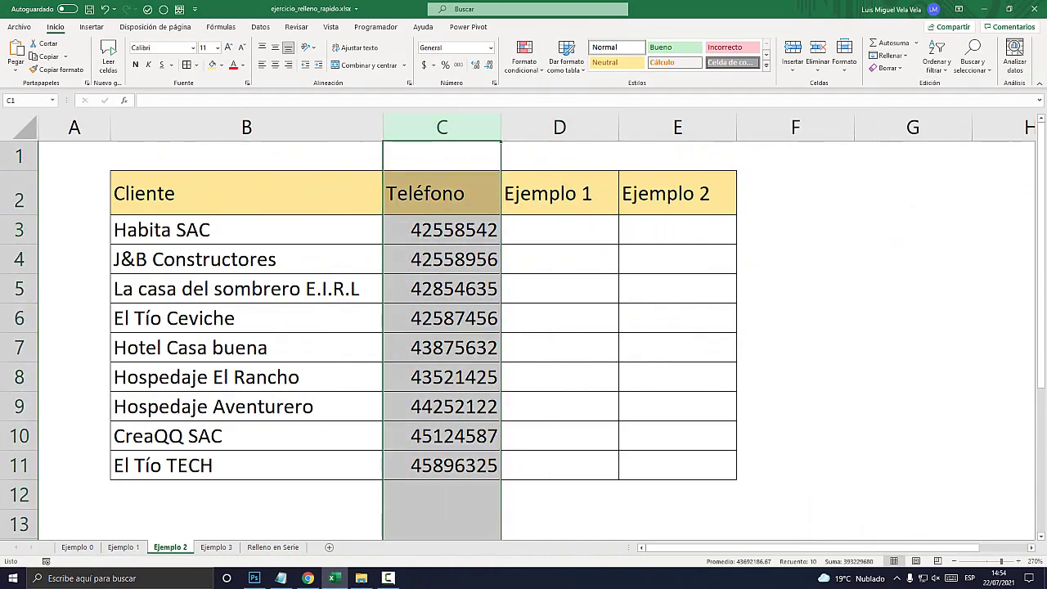
click(275, 64)
Step: Enter the hyphenated example phone number 42-55-85-42 in D3
click(559, 230)
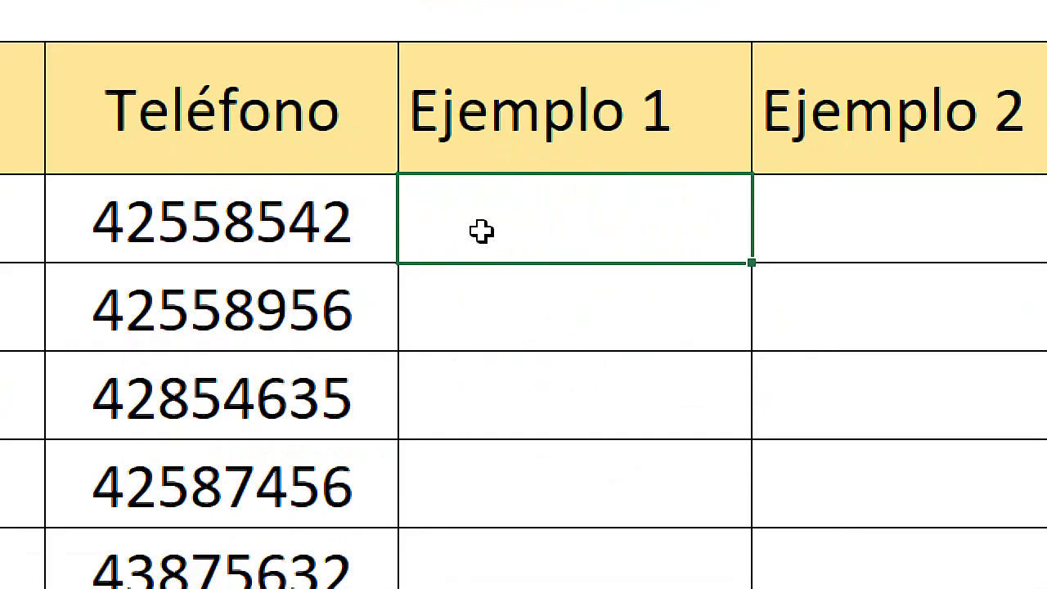
double_click(529, 233)
text(42)
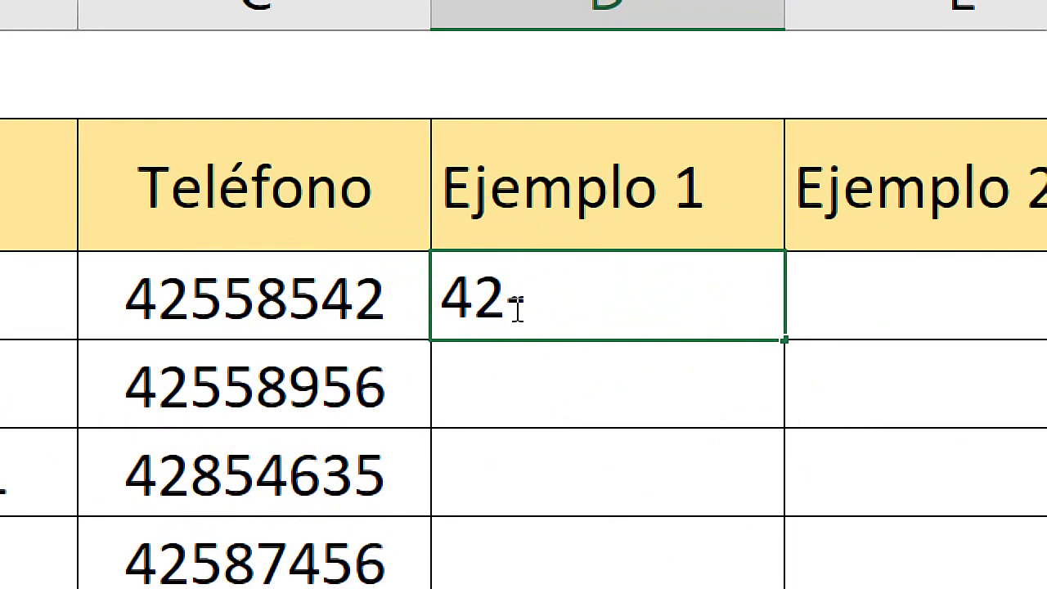
text( 55-)
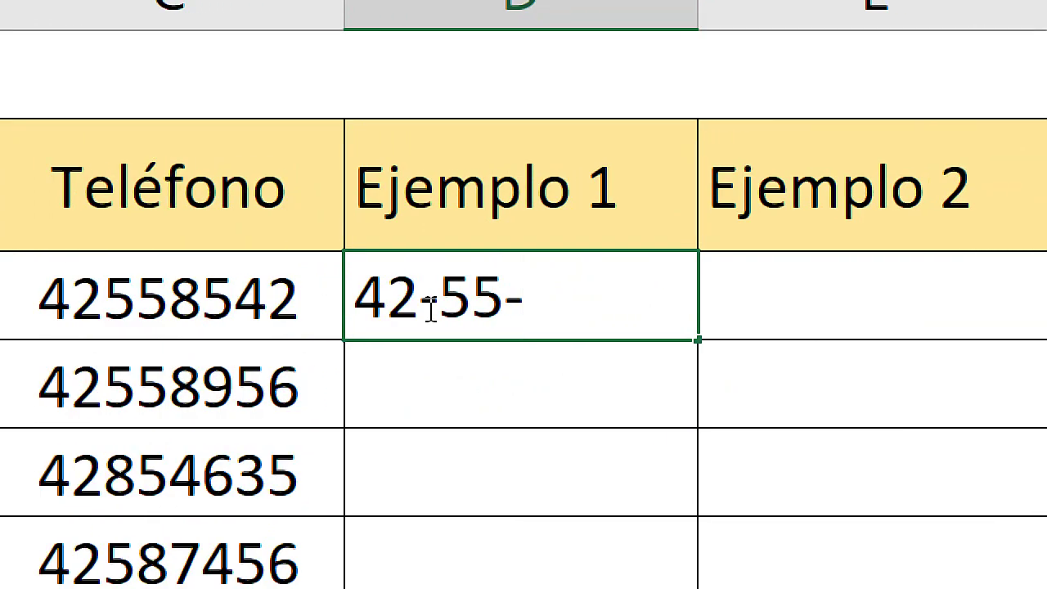
text(85 -42)
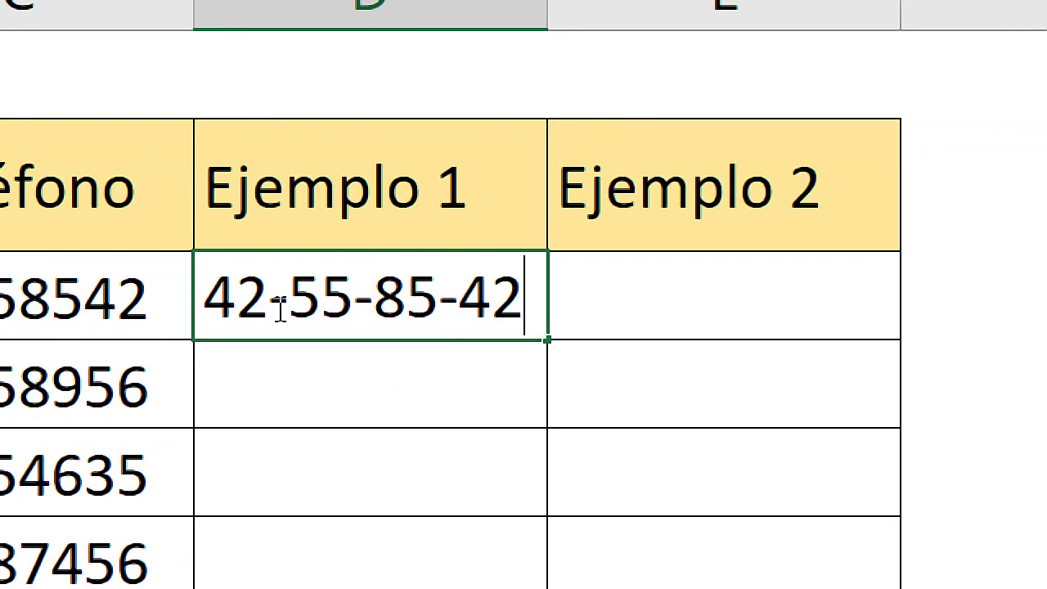
key(Return)
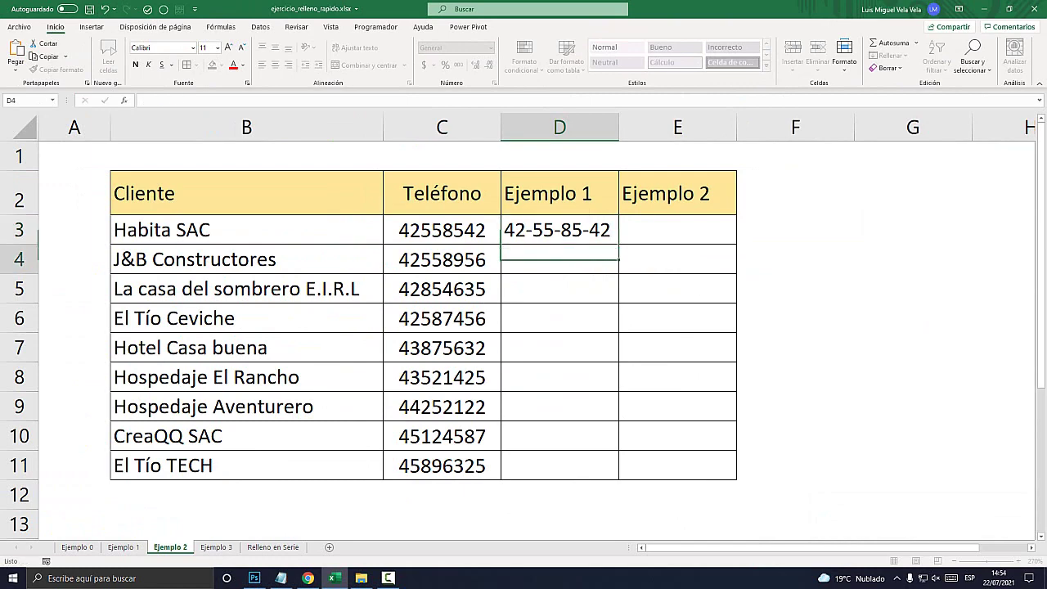
key(Up)
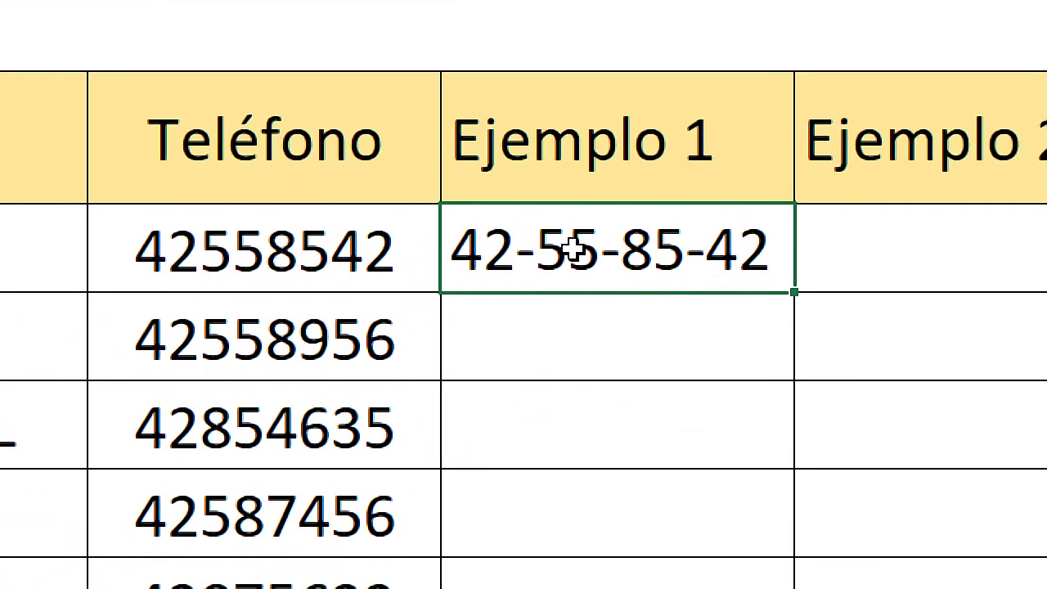
click(579, 297)
click(563, 255)
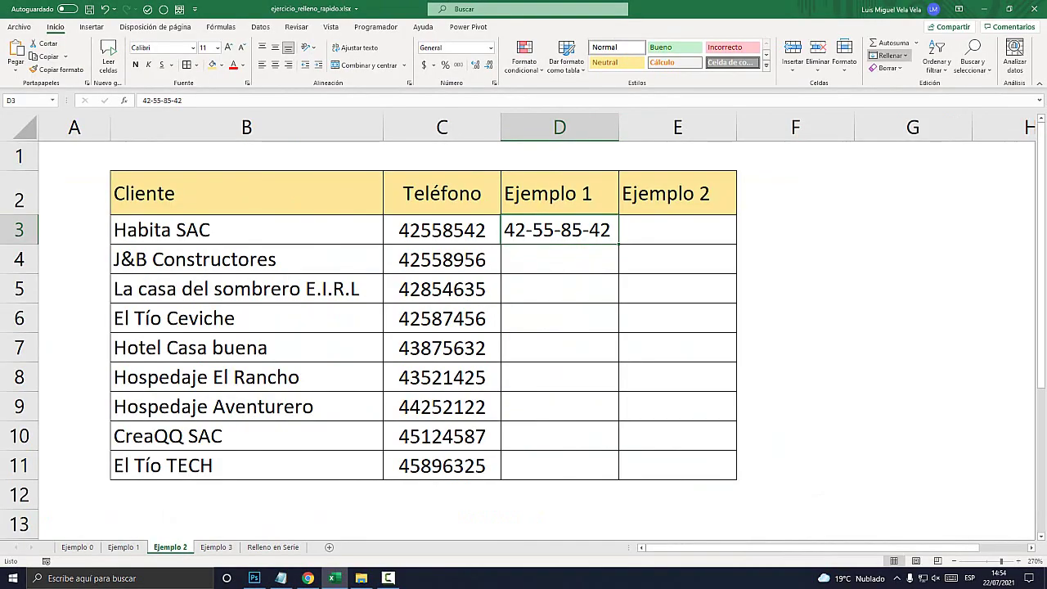
Step: Flash Fill hyphenated phone numbers into D4:D11, check them, and move to E3
click(890, 55)
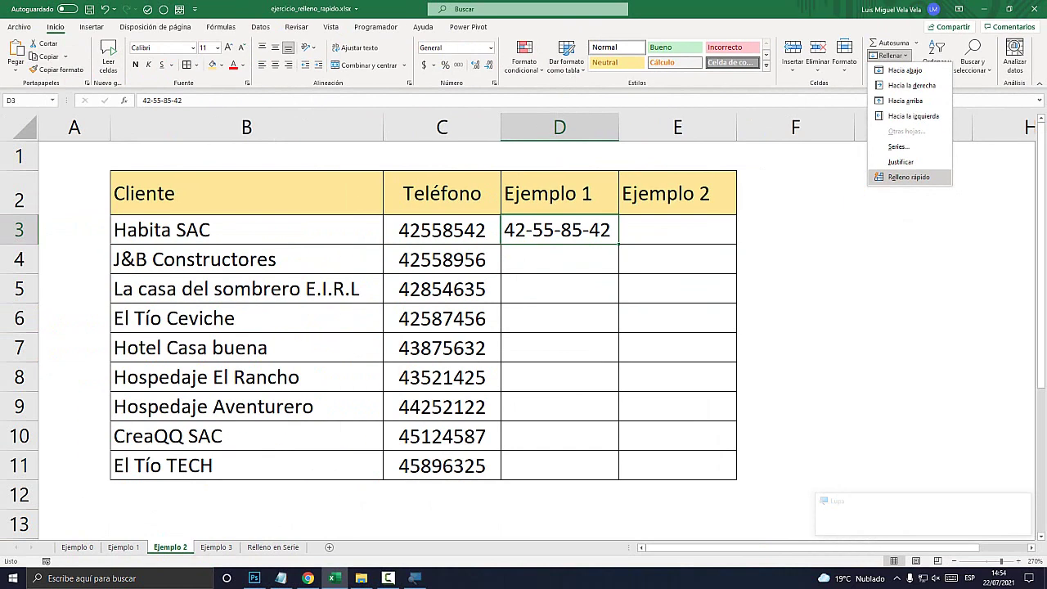
click(917, 176)
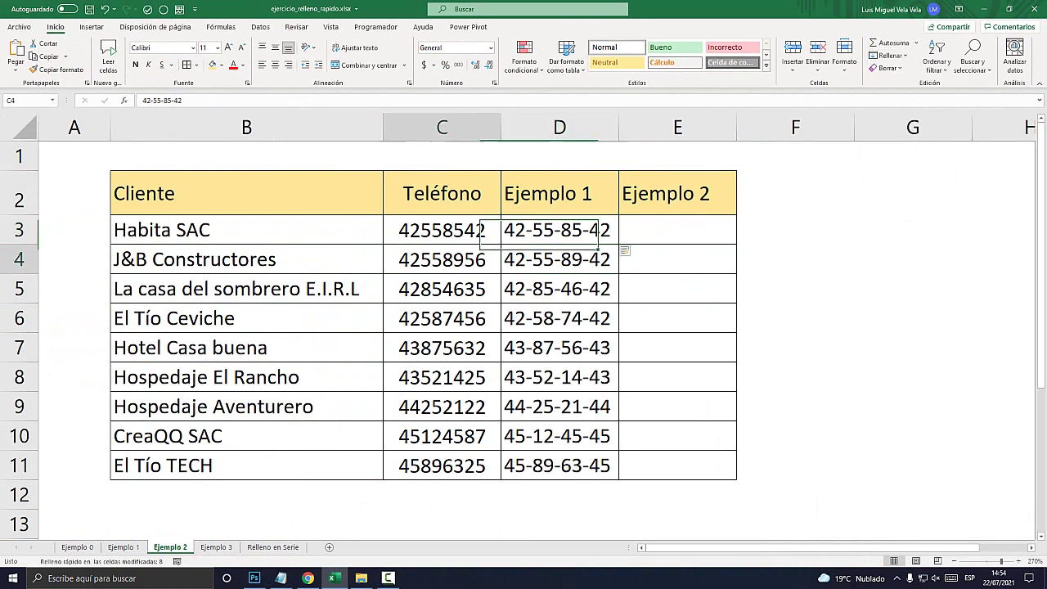
double_click(531, 260)
click(559, 348)
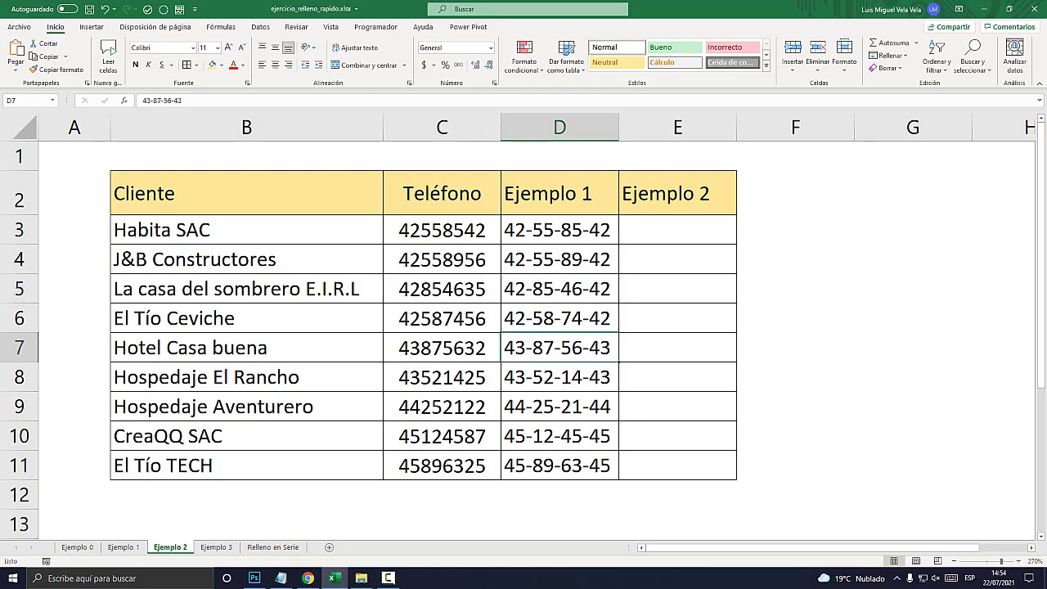
drag(442, 230, 441, 466)
mouse_move(442, 259)
mouse_down()
mouse_move(442, 407)
mouse_move(442, 259)
mouse_up()
key(Up)
key(Right)
key(Right)
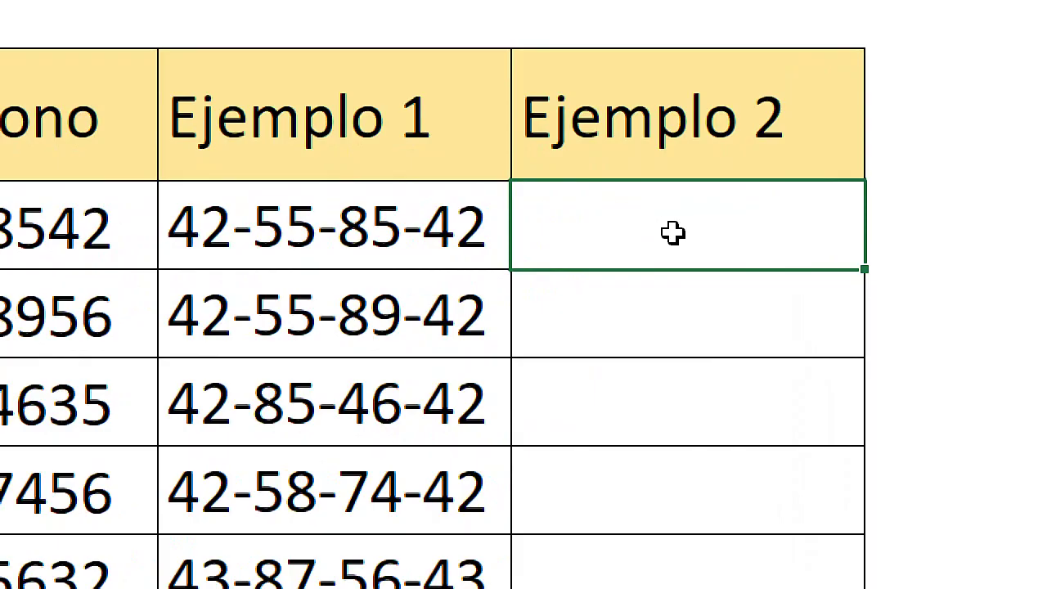
Step: Enter the example (42)558542 in E3, comparing it with the original number in C3
double_click(672, 233)
text(()
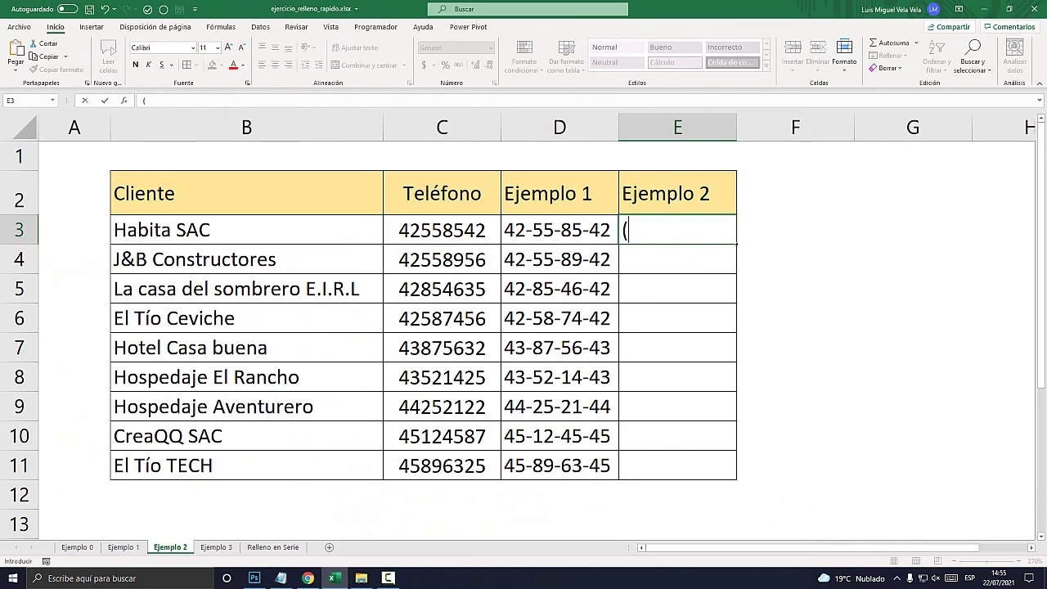
text(42)
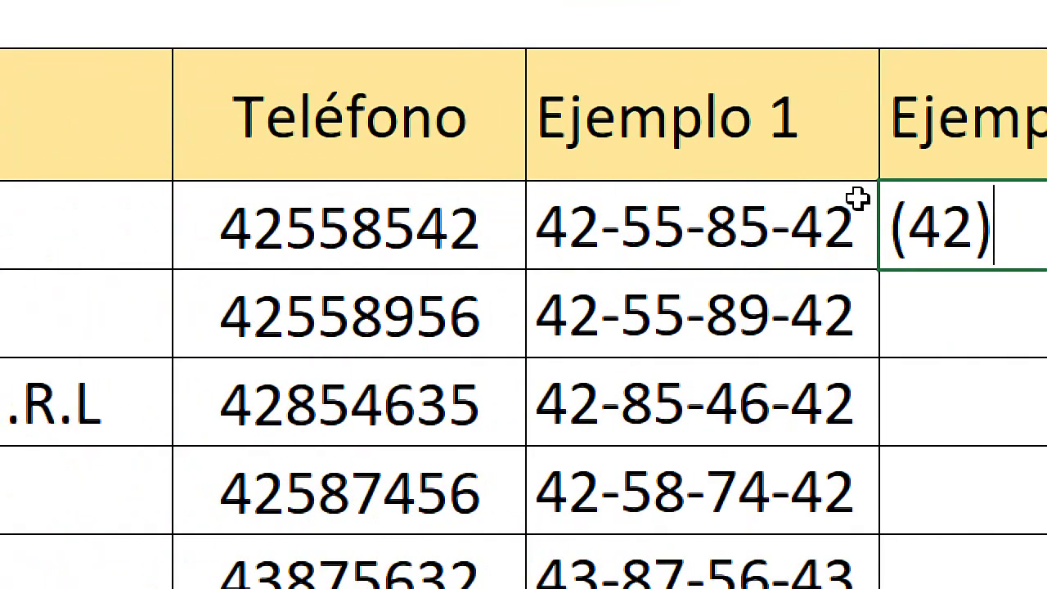
text(55)
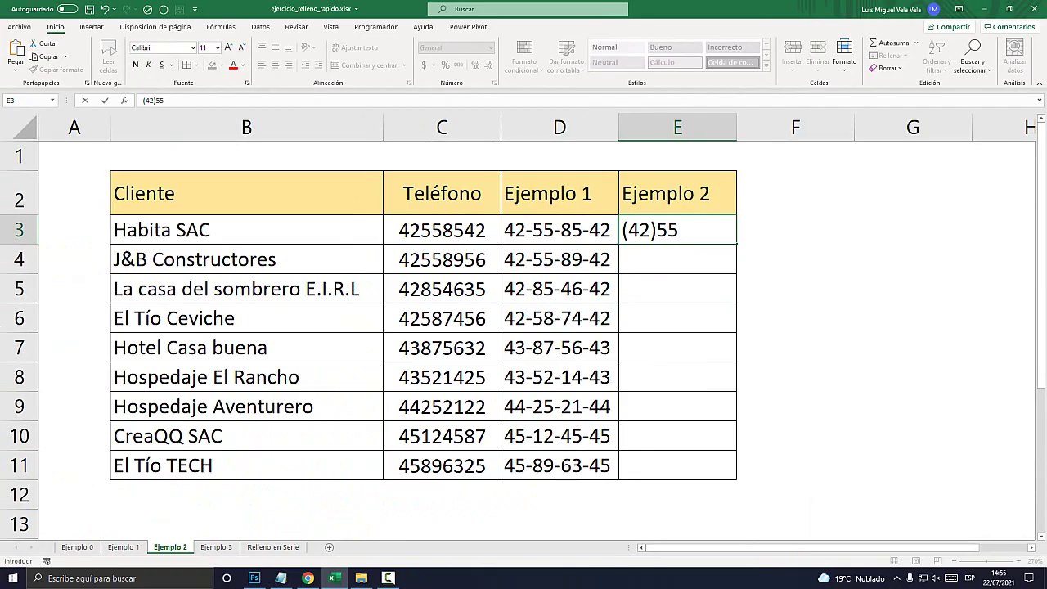
text(8542)
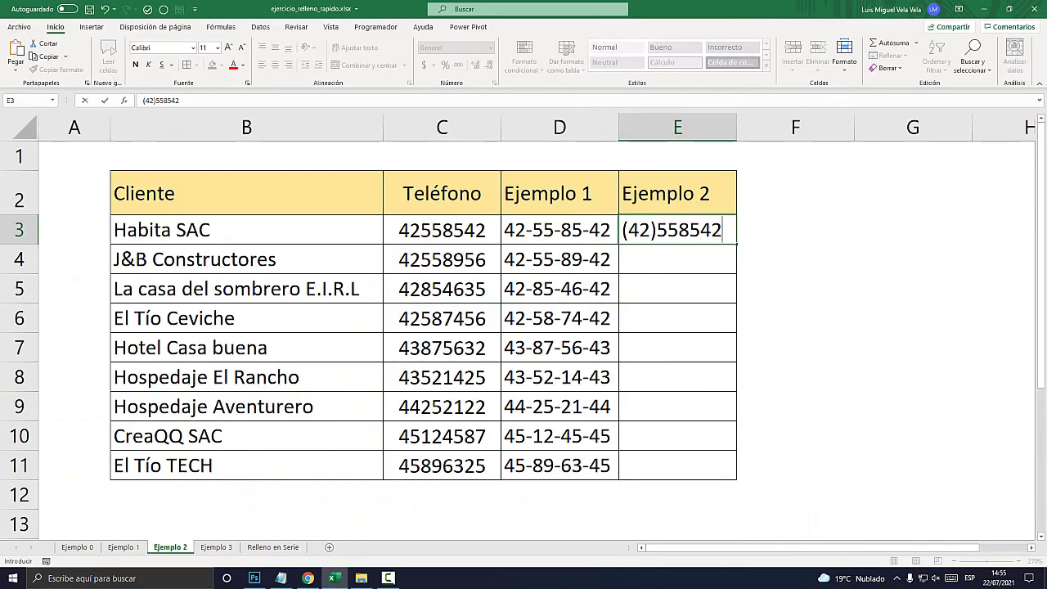
key(Return)
key(Up)
key(F2)
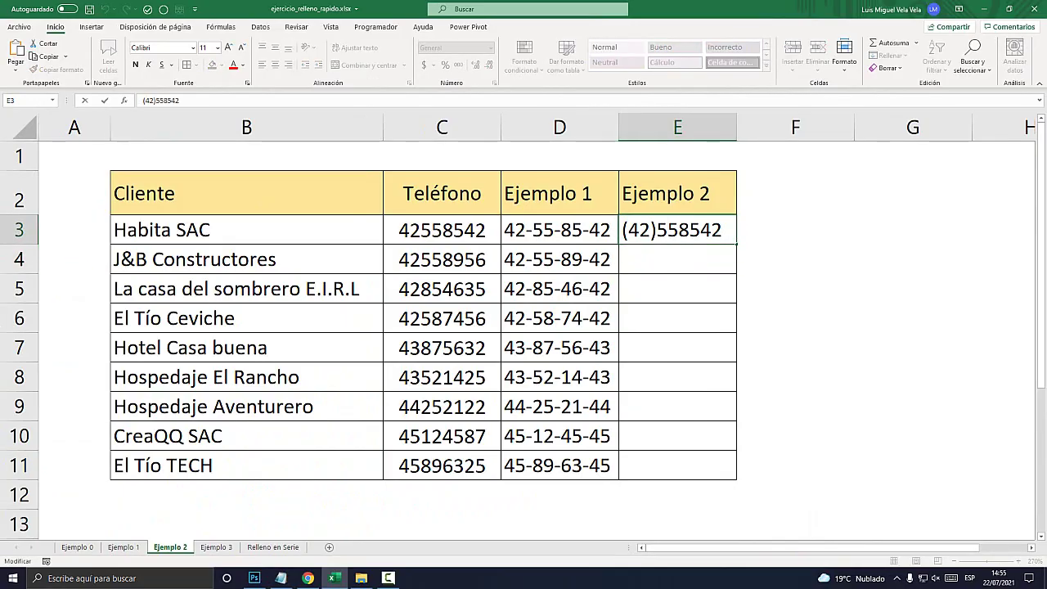
click(417, 229)
double_click(399, 230)
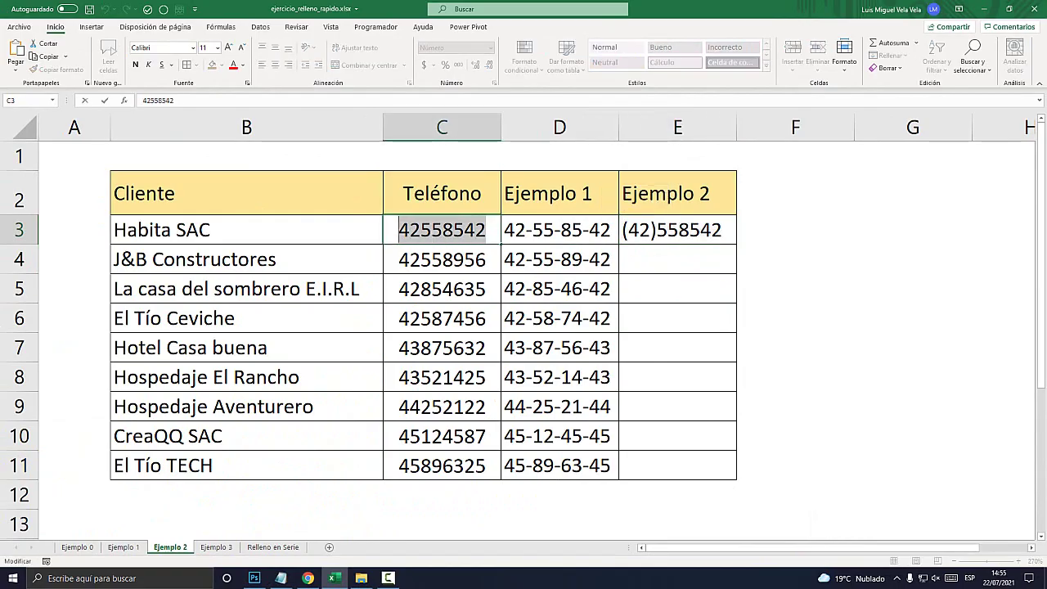
key(Escape)
click(678, 230)
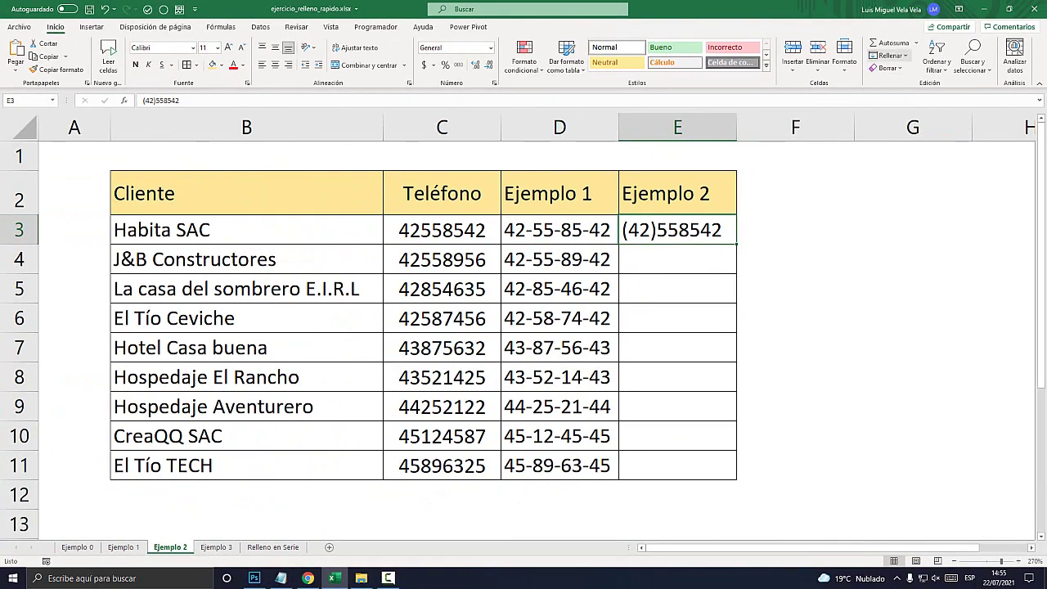
Step: Flash Fill the parenthesized area-code numbers into E4:E11, check E11, and open the Ejemplo 3 sheet
click(889, 55)
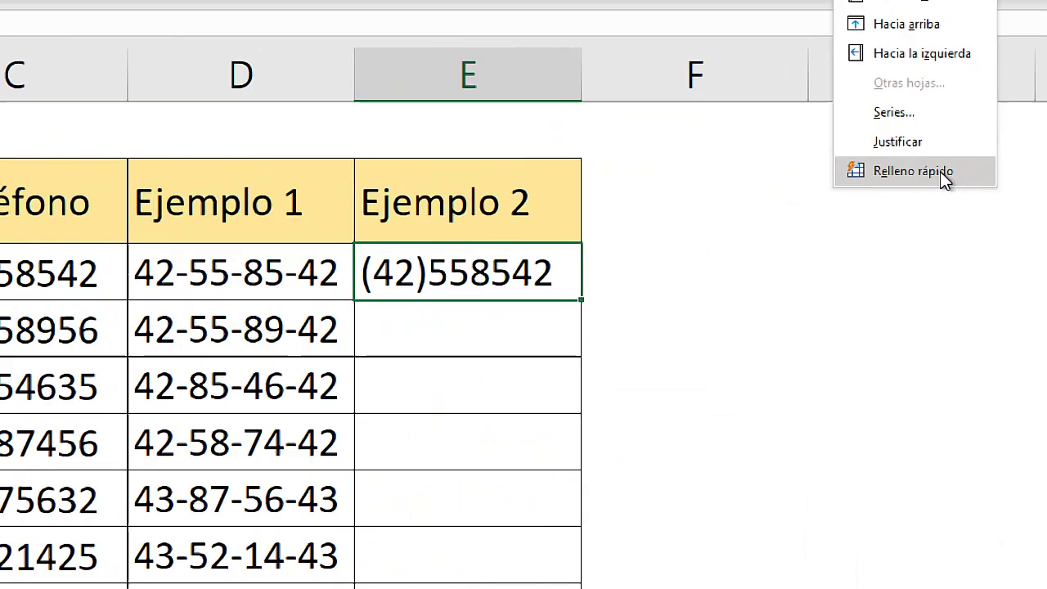
click(940, 171)
click(678, 465)
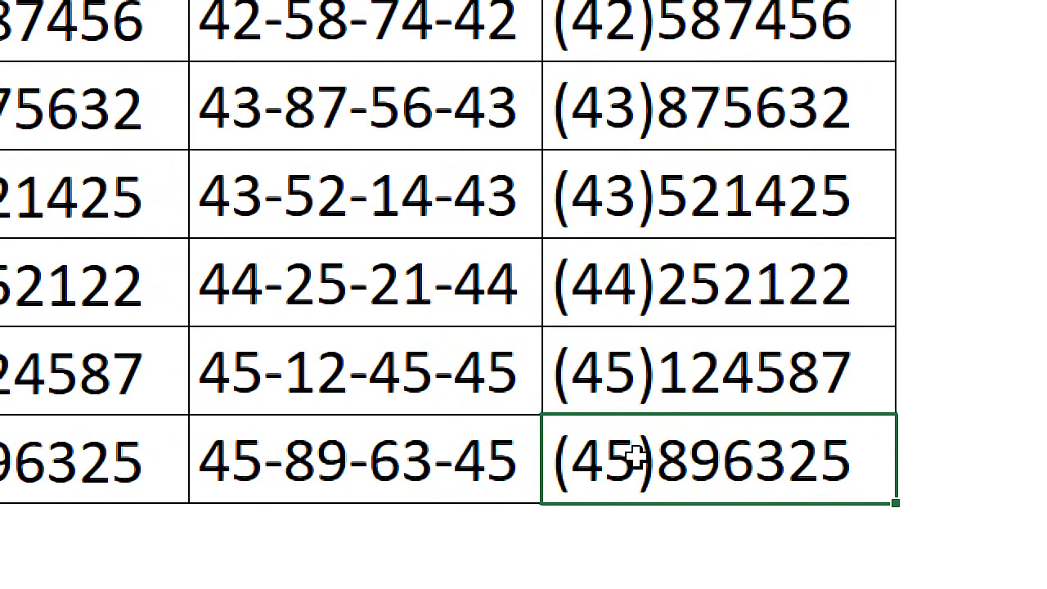
double_click(512, 294)
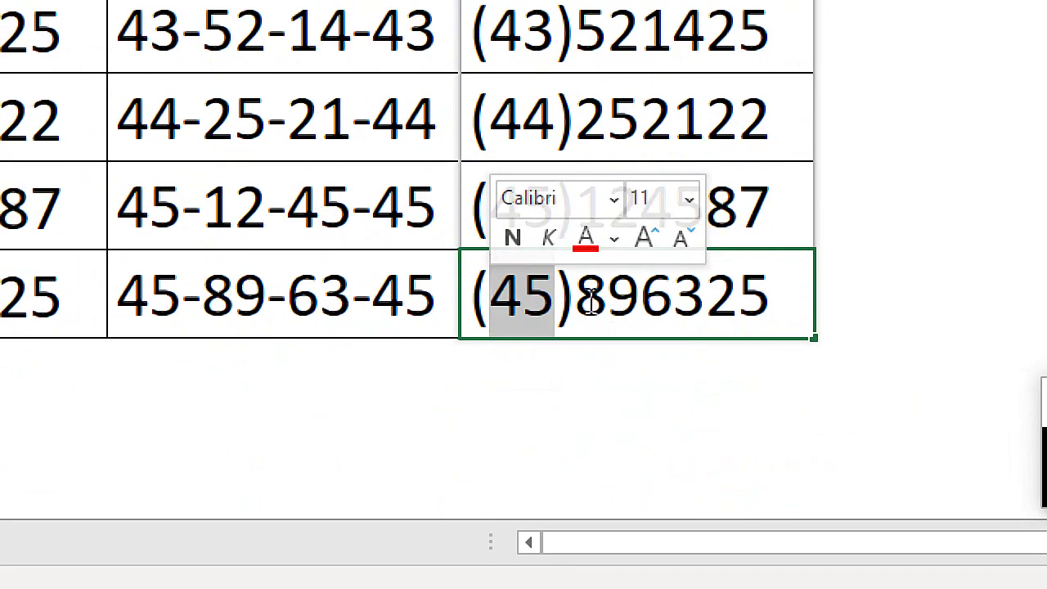
drag(544, 295, 708, 294)
key(Escape)
click(430, 209)
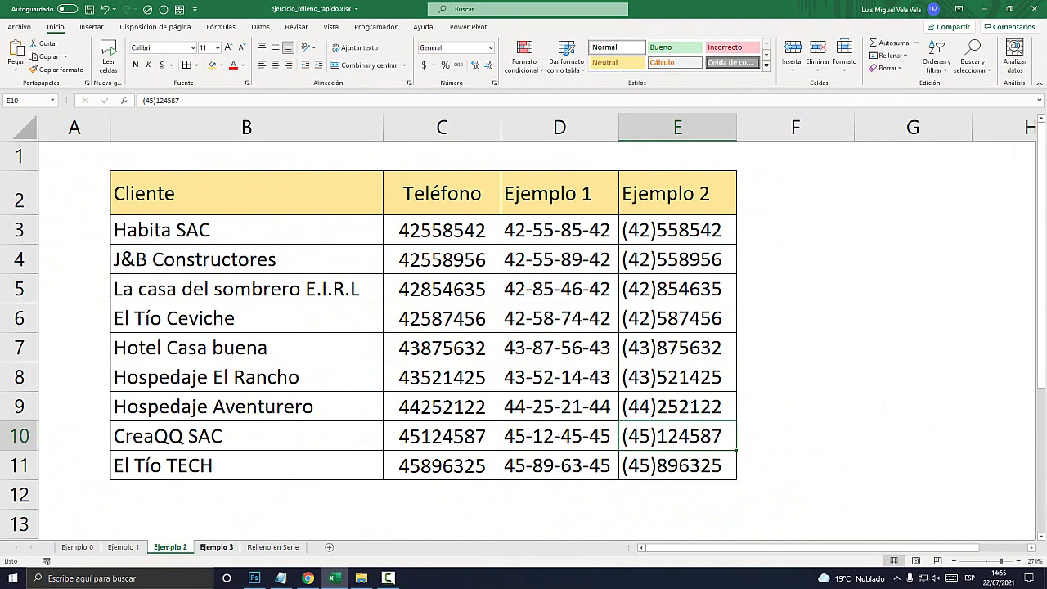
click(216, 546)
Step: Widen columns C and D so the addresses and long sentences fit
click(552, 232)
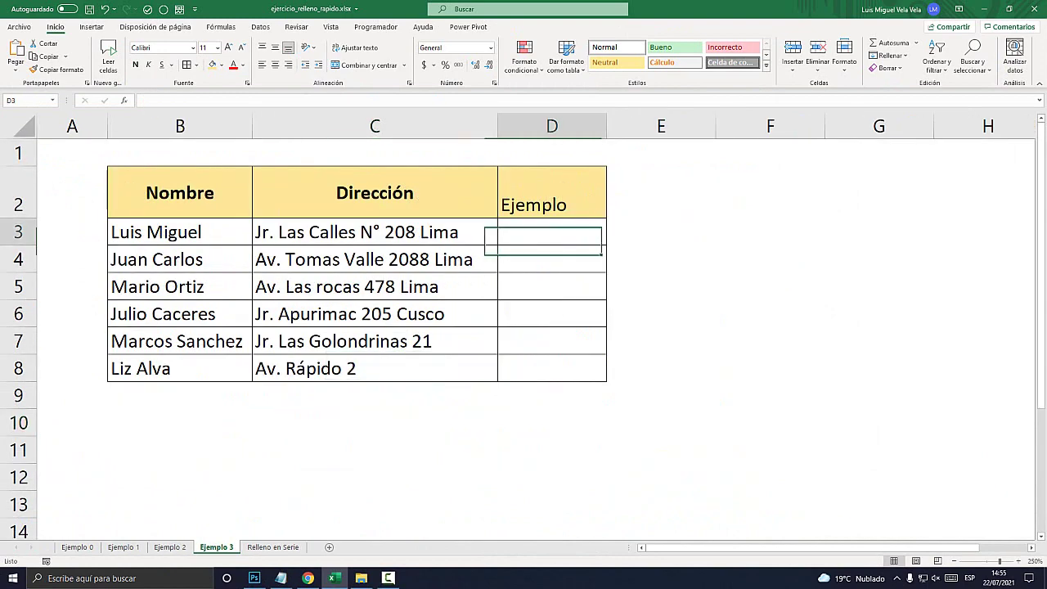
drag(498, 126, 532, 126)
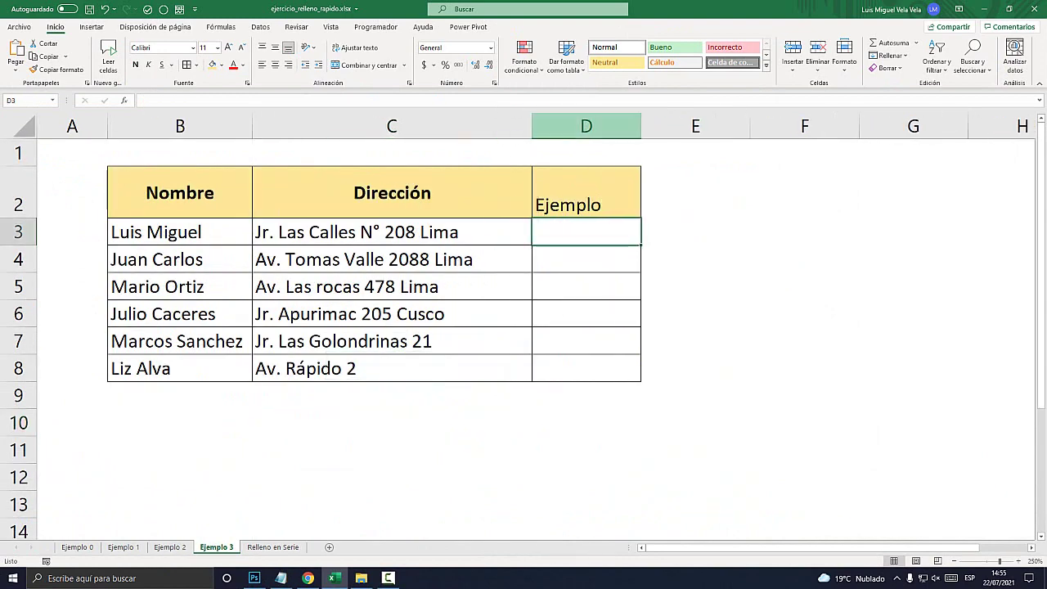
click(695, 126)
drag(752, 126, 738, 126)
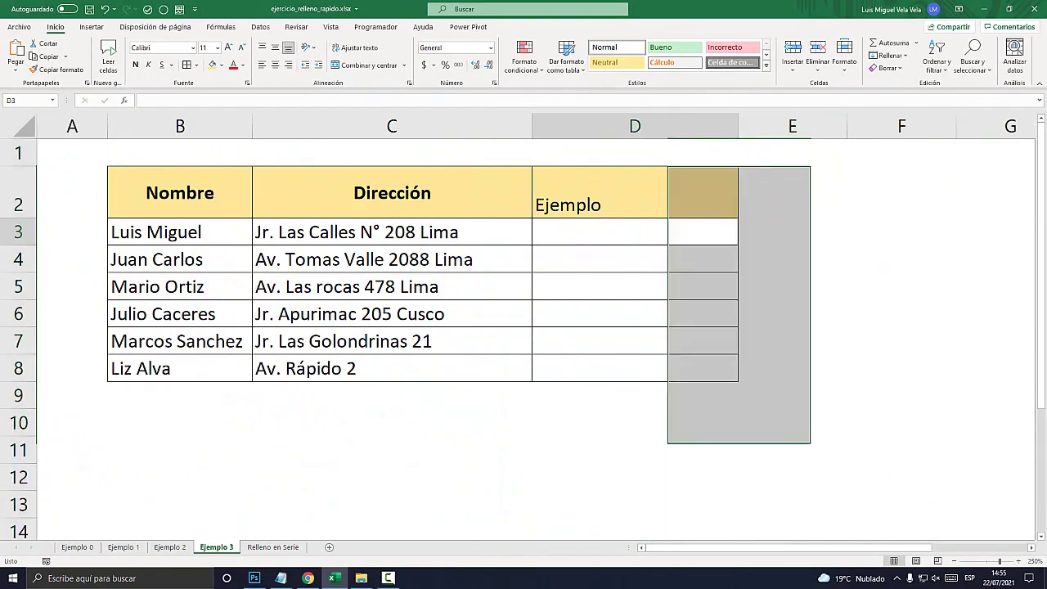
click(634, 232)
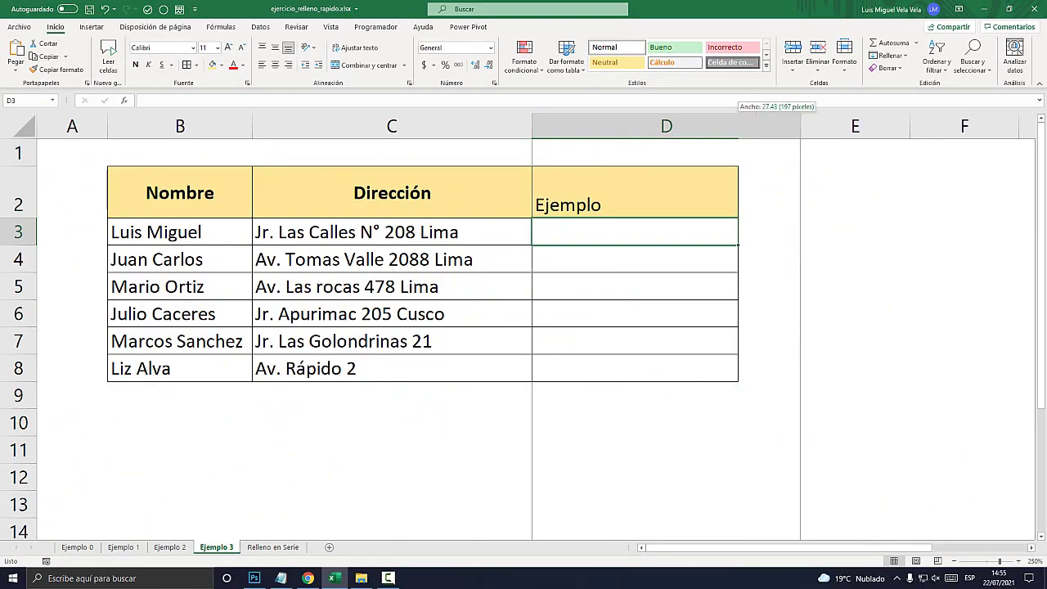
drag(739, 126, 829, 126)
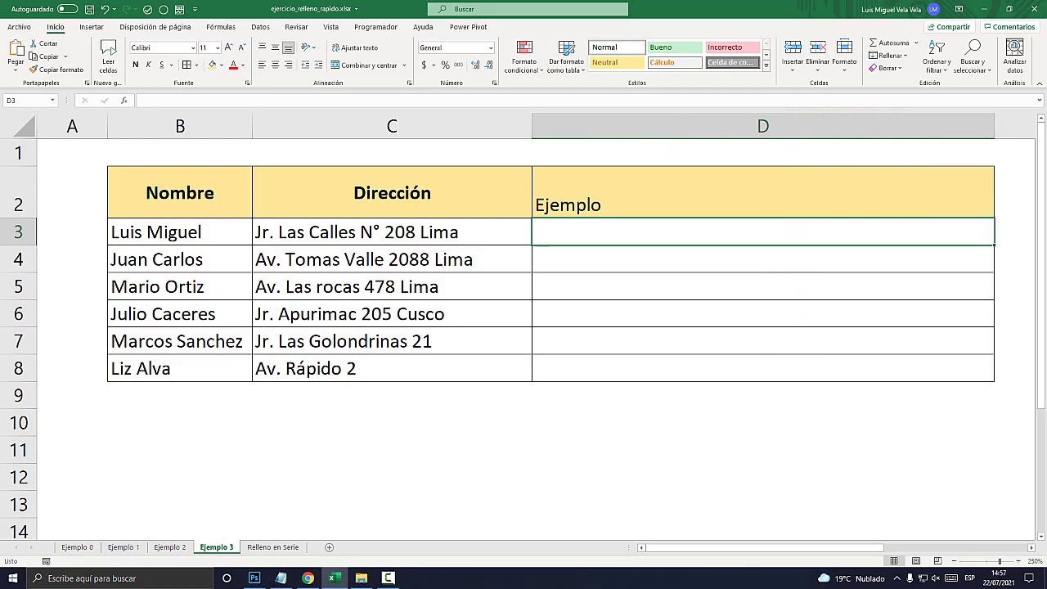
Step: Start the D3 sentence with the first person's name from B3, followed by 'vive en'
text(Luis Migu)
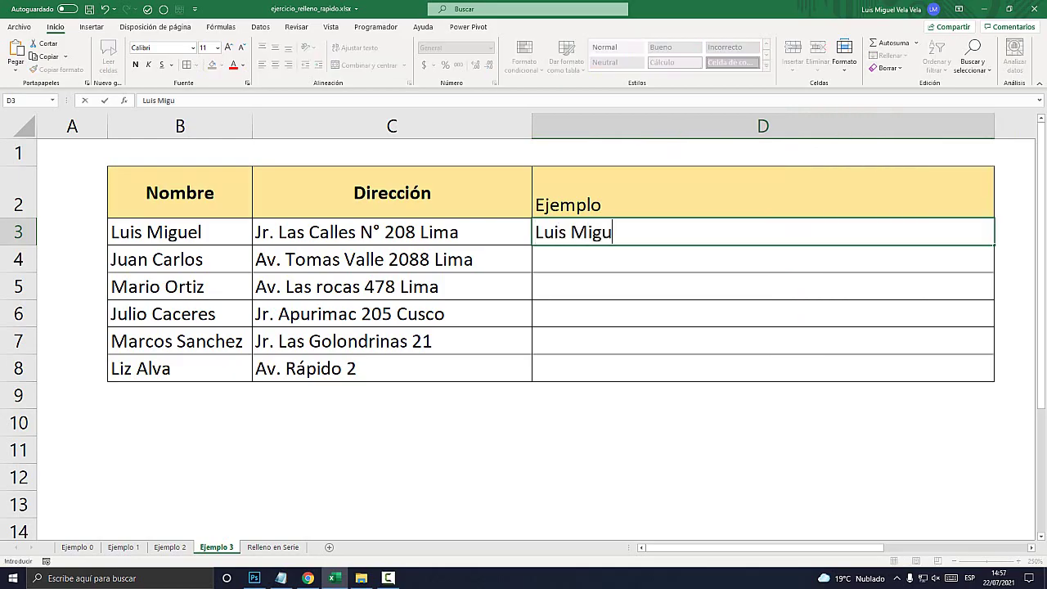
text(el)
key(Return)
click(180, 232)
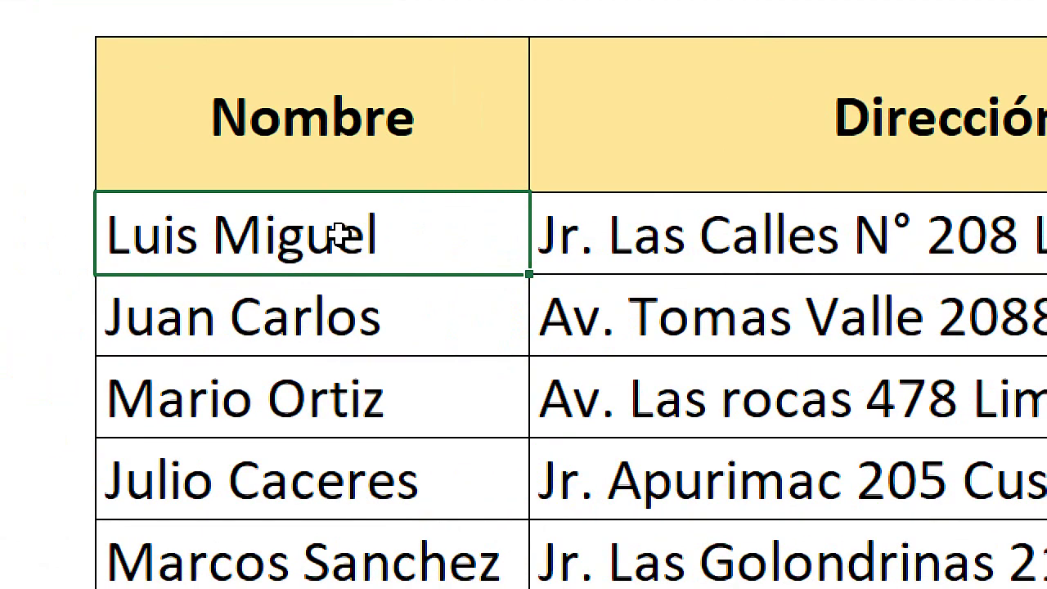
double_click(187, 233)
drag(681, 303, 291, 309)
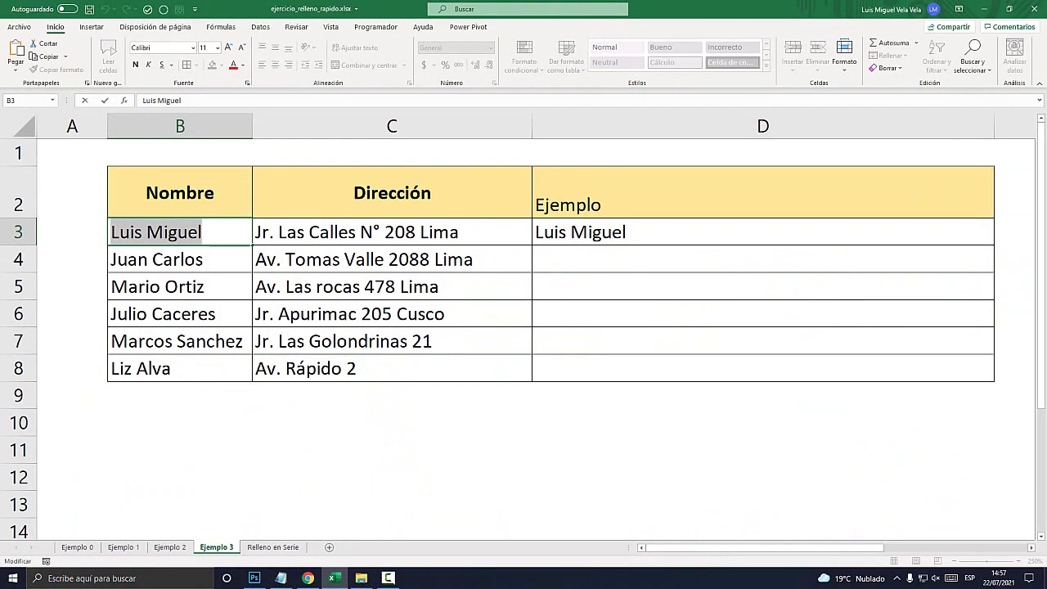
click(736, 233)
key(F2)
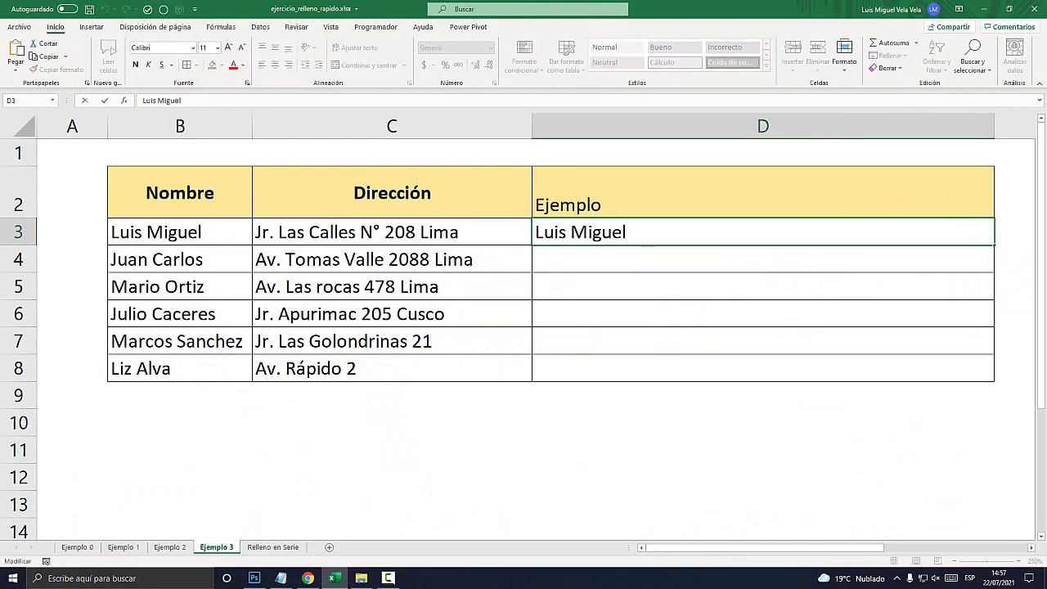
key(alt)
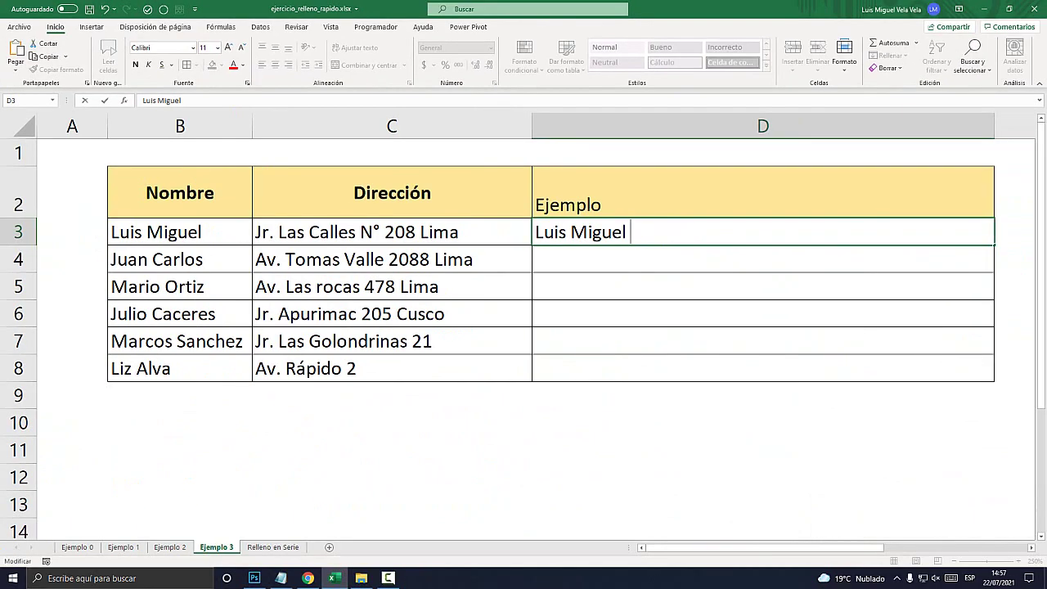
text(vive en)
Step: Copy the address from C3 and paste it after 'vive en' in D3
double_click(331, 231)
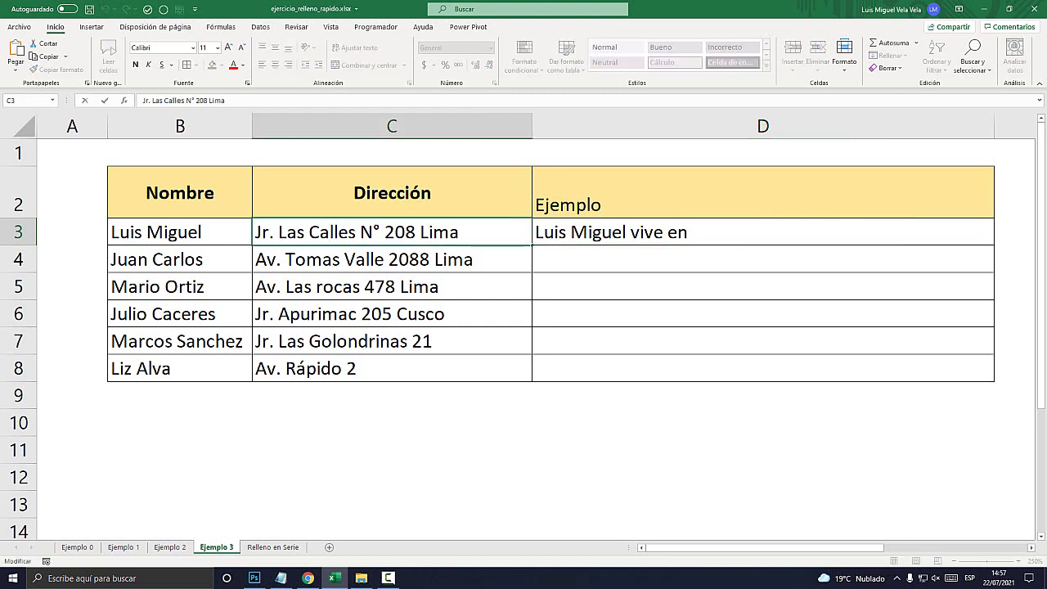
drag(459, 232, 255, 231)
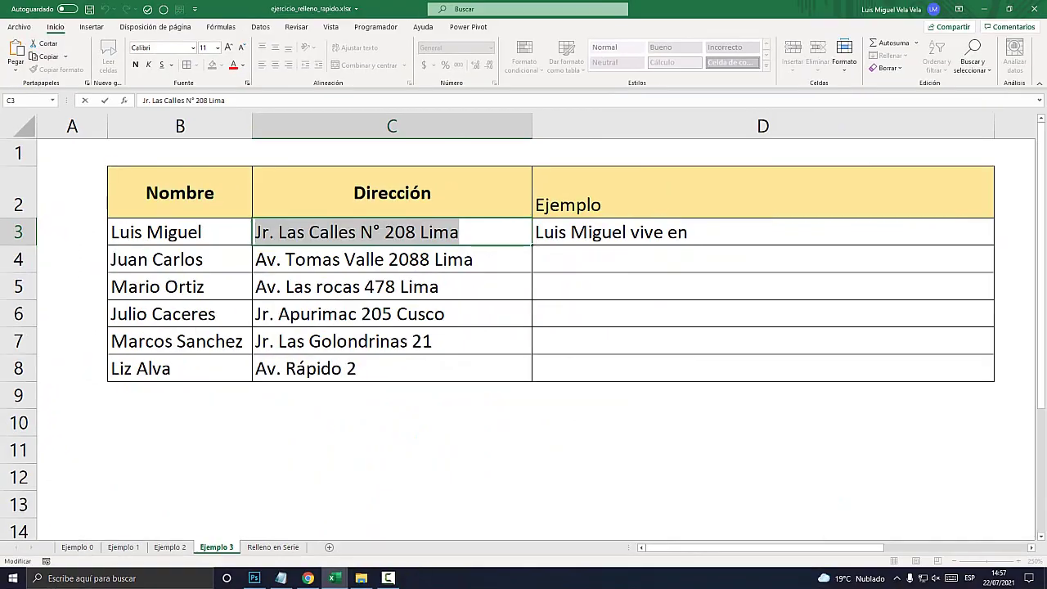
key(ctrl+c)
key(Tab)
key(F2)
key(ctrl+v)
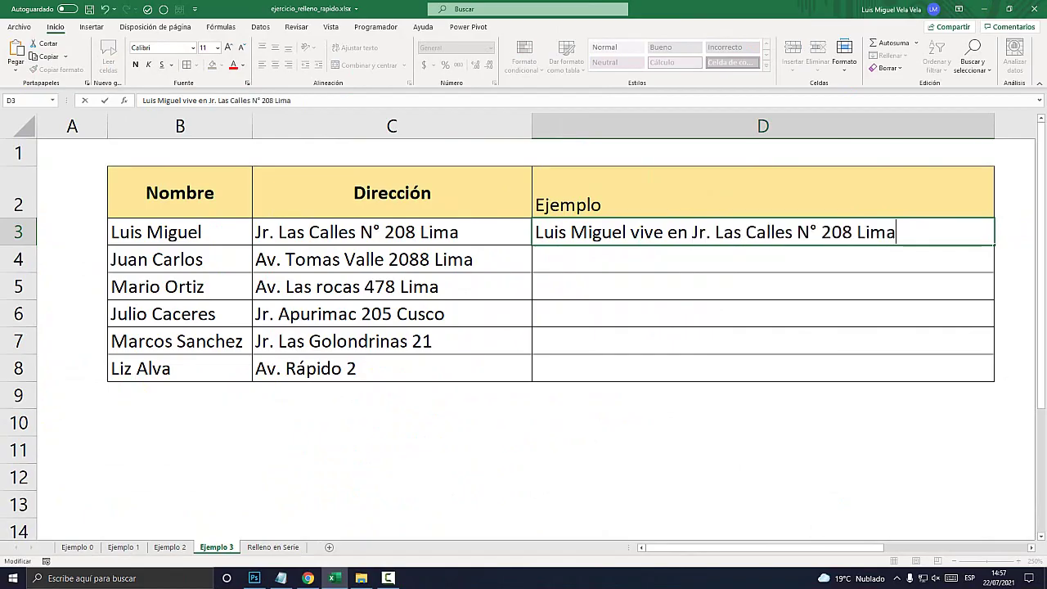
click(763, 286)
Step: Review the name, 'vive en' and address parts of the D3 sentence and commit it
click(587, 233)
double_click(588, 232)
drag(630, 233, 536, 233)
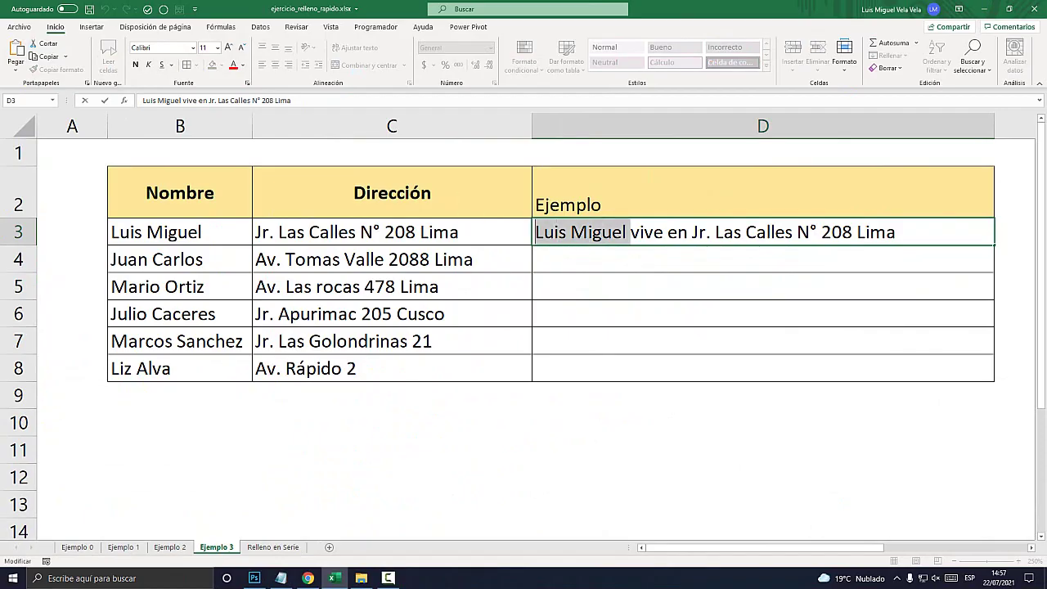
drag(692, 232, 897, 233)
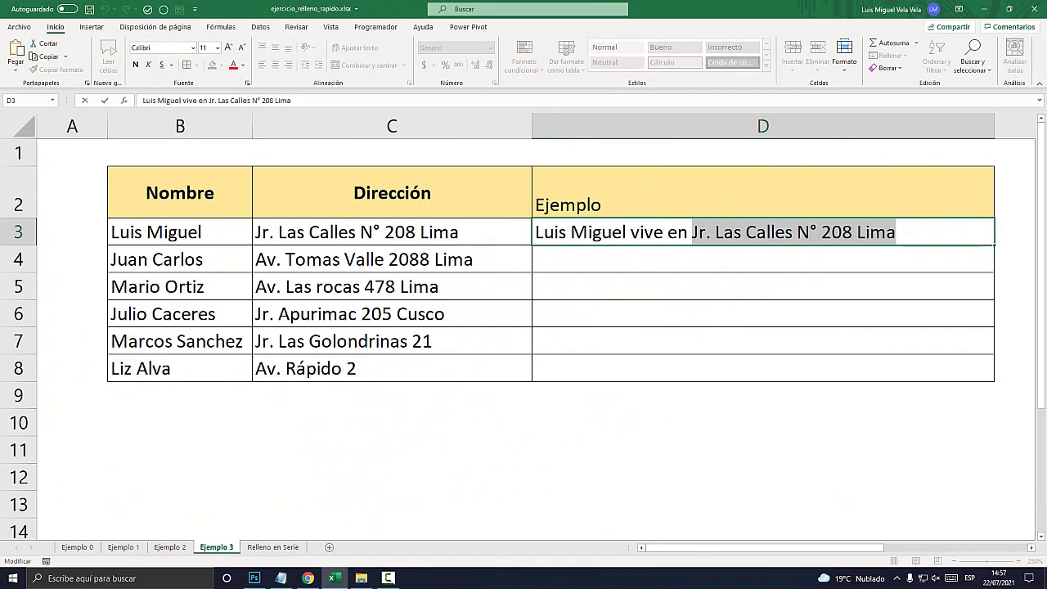
drag(627, 233, 693, 232)
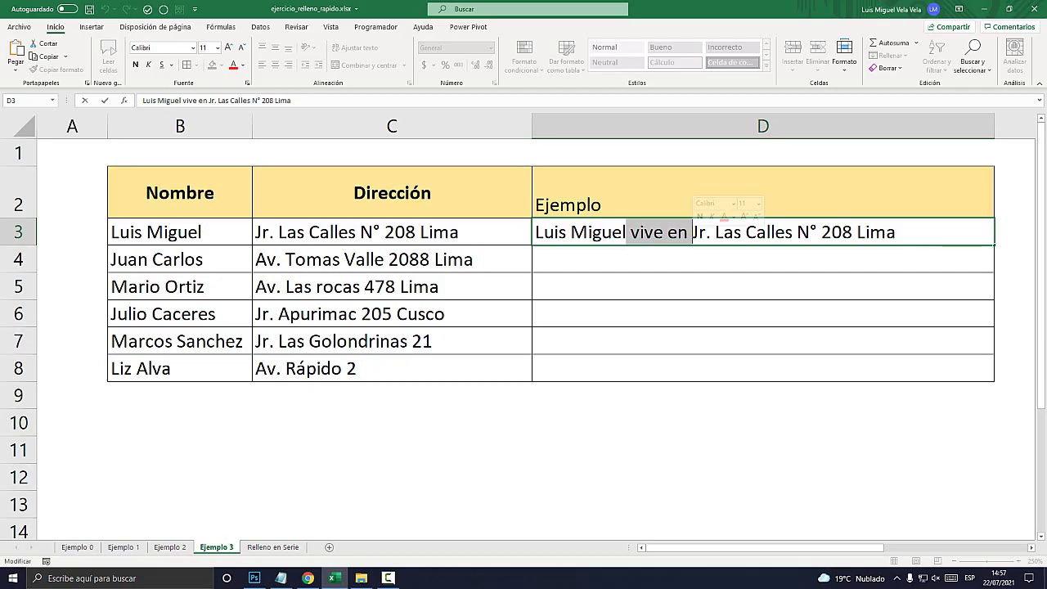
key(Return)
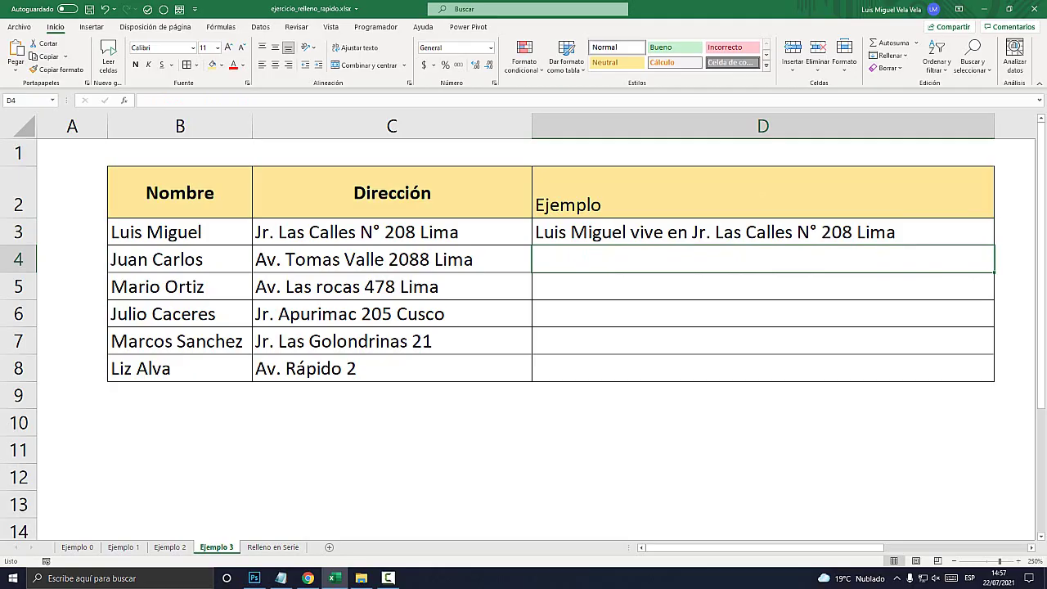
Step: Flash Fill the matching sentences from the D3 example into D4:D8
click(762, 232)
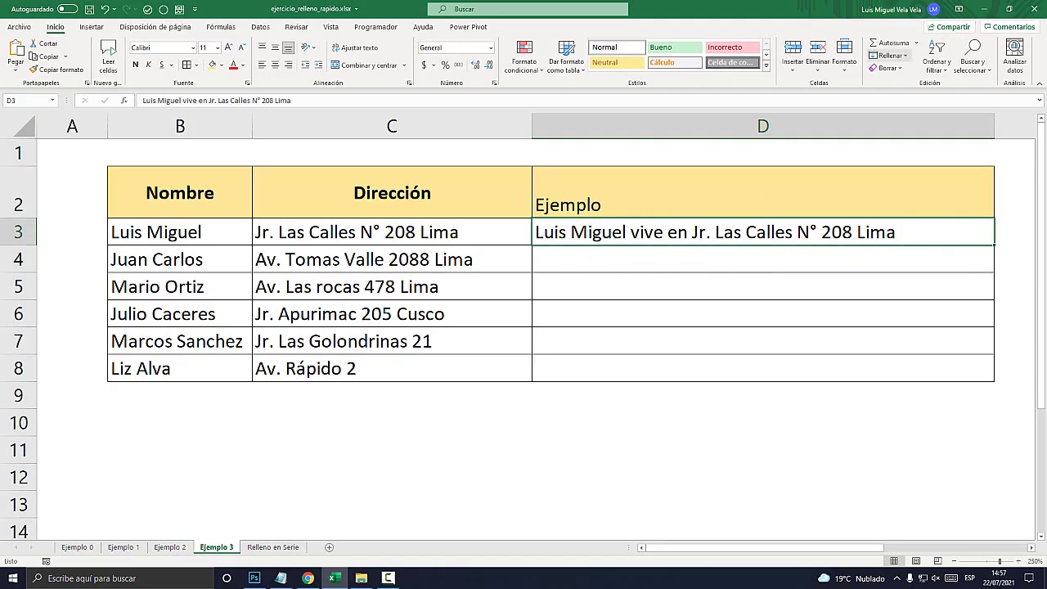
click(890, 55)
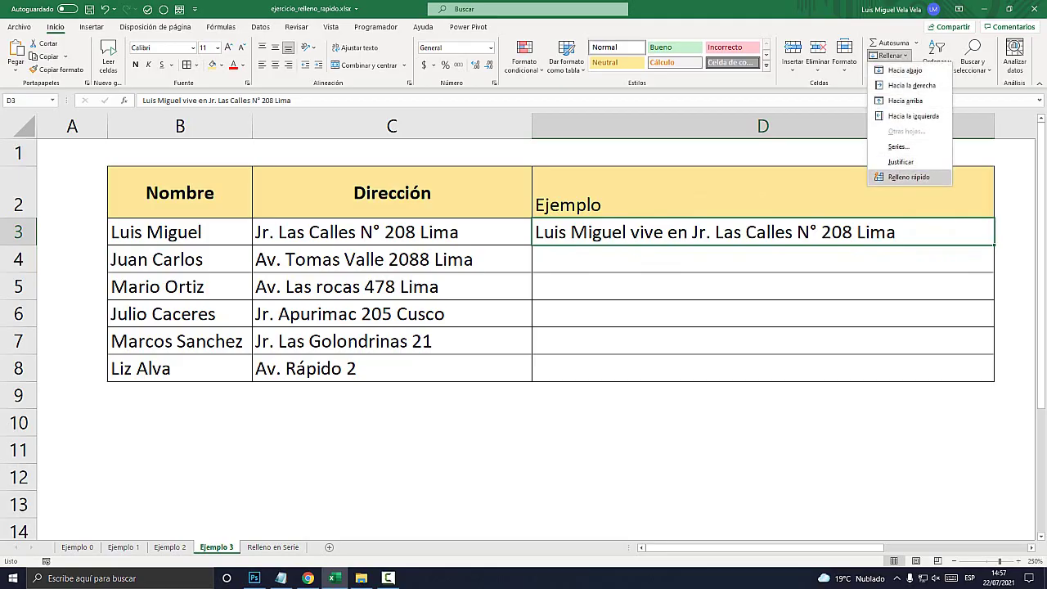
click(908, 176)
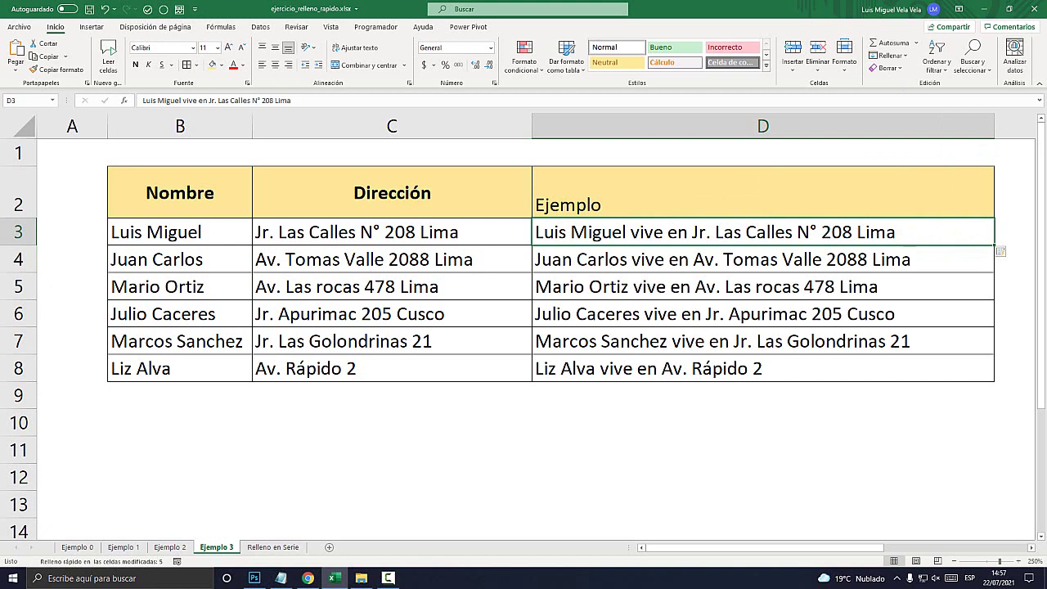
Step: Check the address parts of the filled sentences in D4, D5 and D6
double_click(605, 260)
click(648, 259)
drag(653, 260, 913, 259)
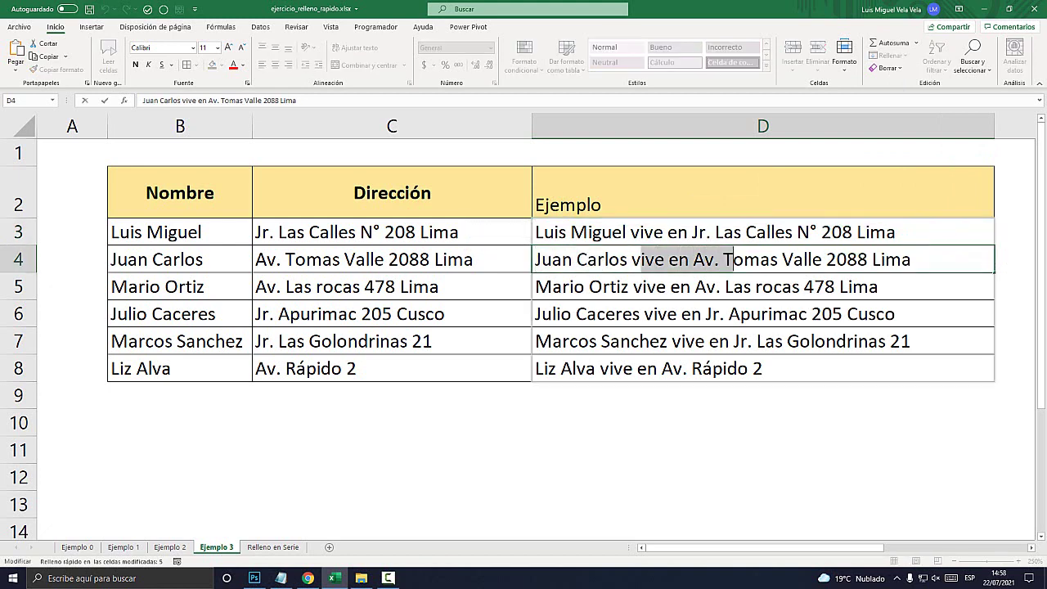
double_click(585, 287)
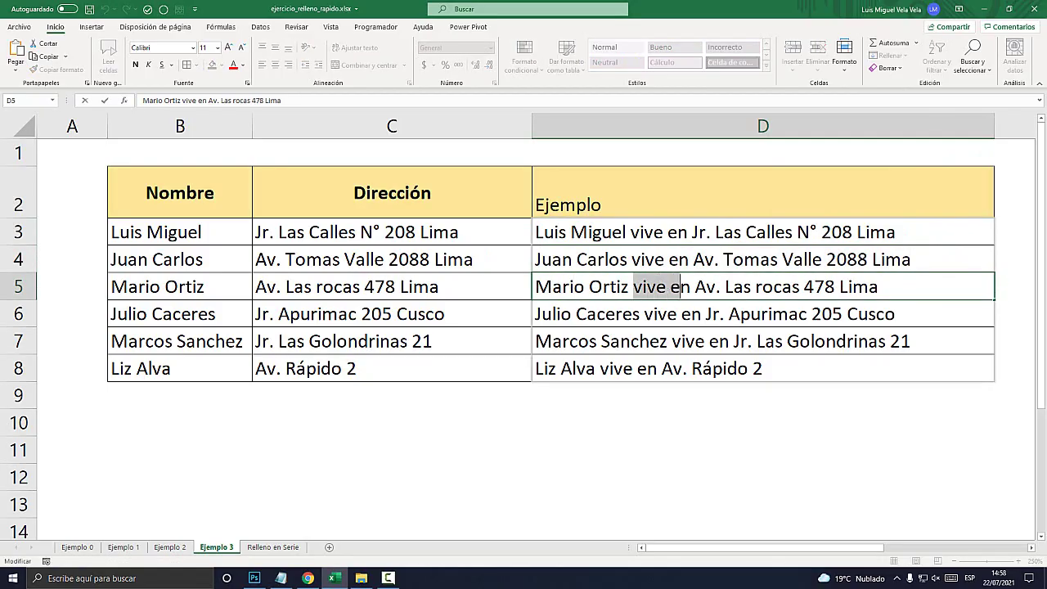
drag(635, 287, 879, 286)
key(Return)
double_click(573, 314)
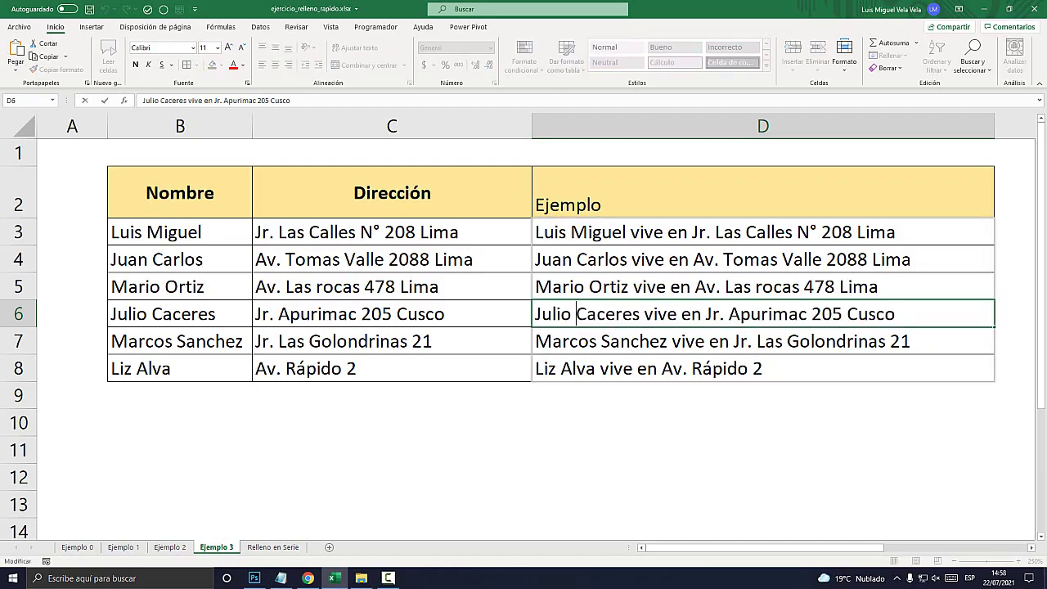
drag(639, 313, 895, 313)
key(Return)
Step: Compare the name parts of D3 through D6, then go to the Relleno en Serie sheet
double_click(630, 232)
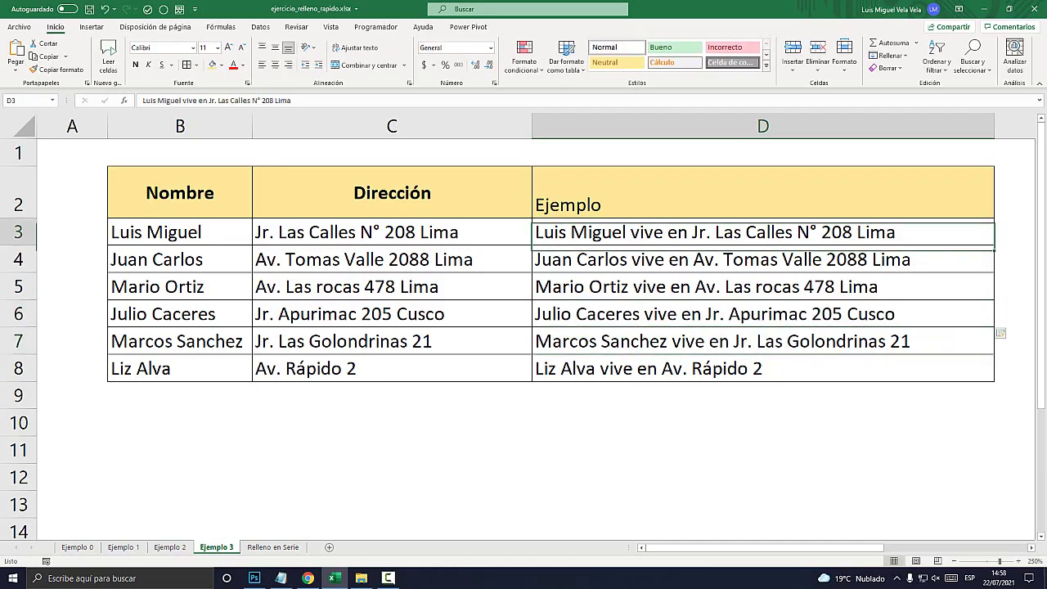
drag(631, 232, 693, 232)
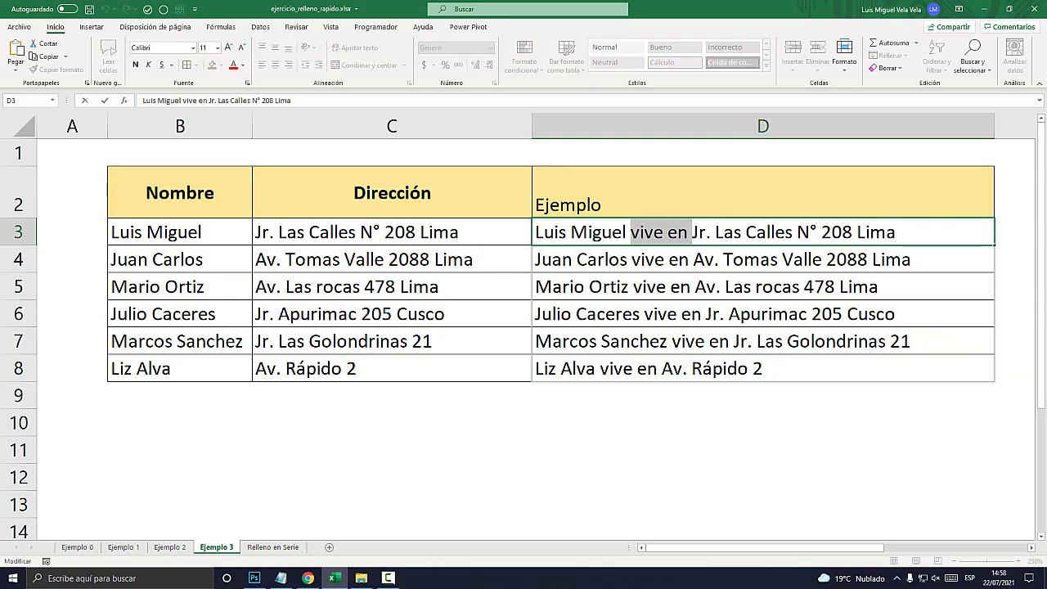
double_click(613, 232)
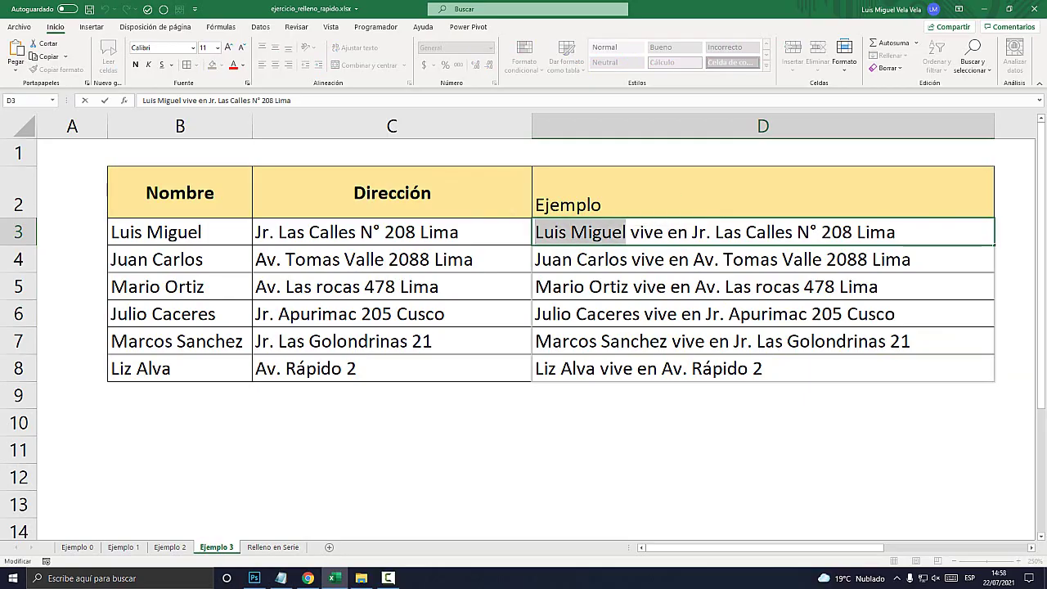
double_click(577, 259)
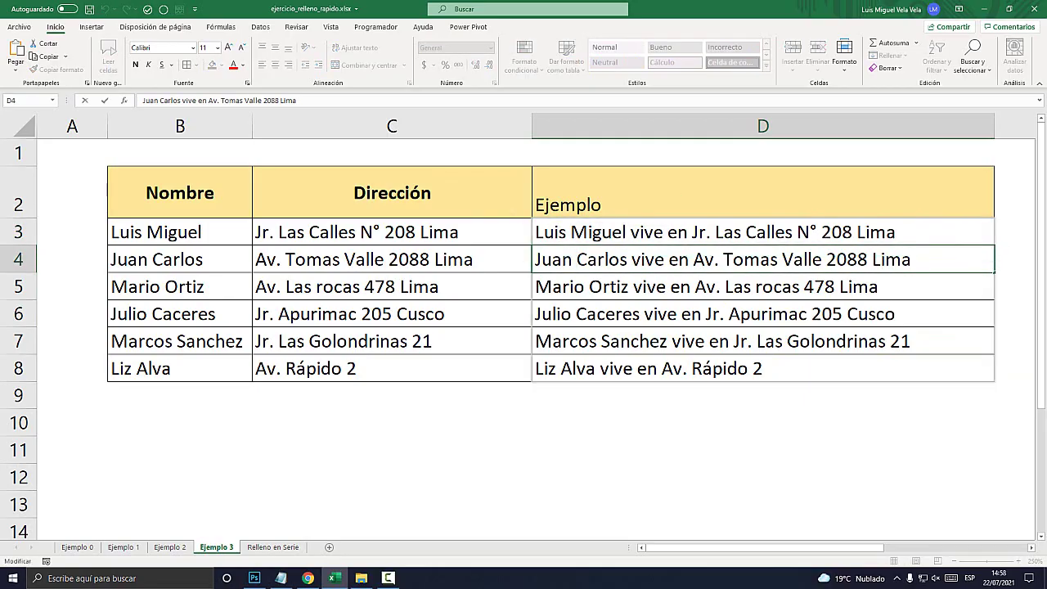
drag(628, 260, 536, 260)
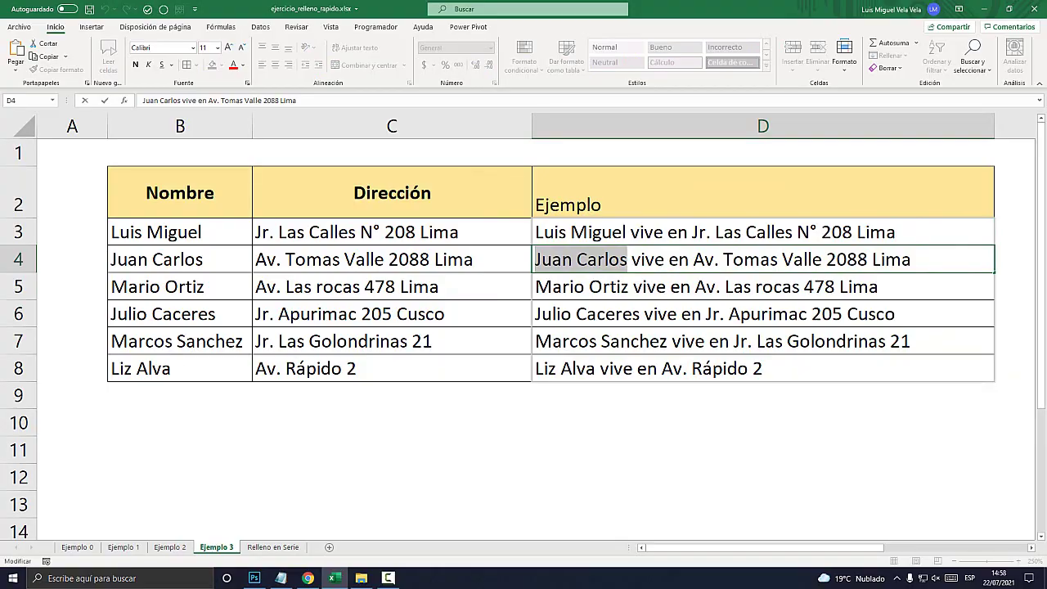
key(Return)
double_click(577, 287)
drag(629, 287, 535, 286)
double_click(606, 314)
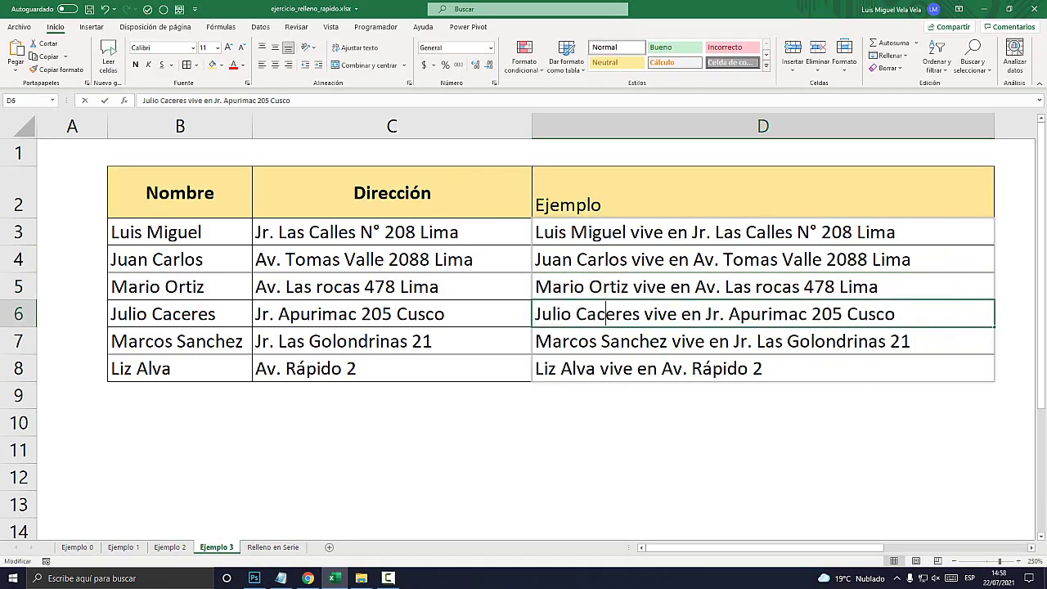
drag(629, 314, 535, 314)
click(646, 368)
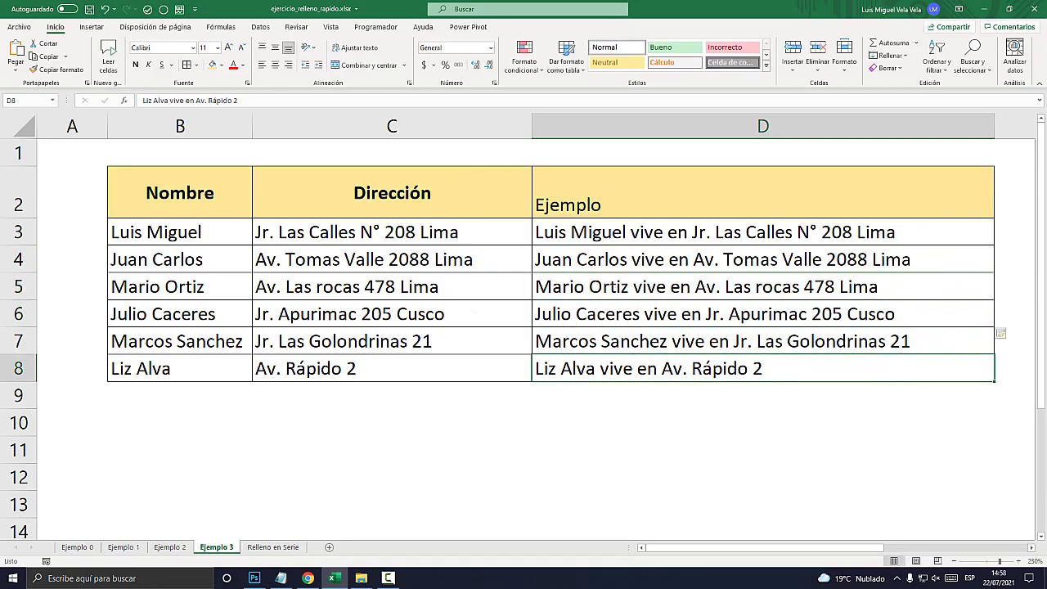
click(273, 547)
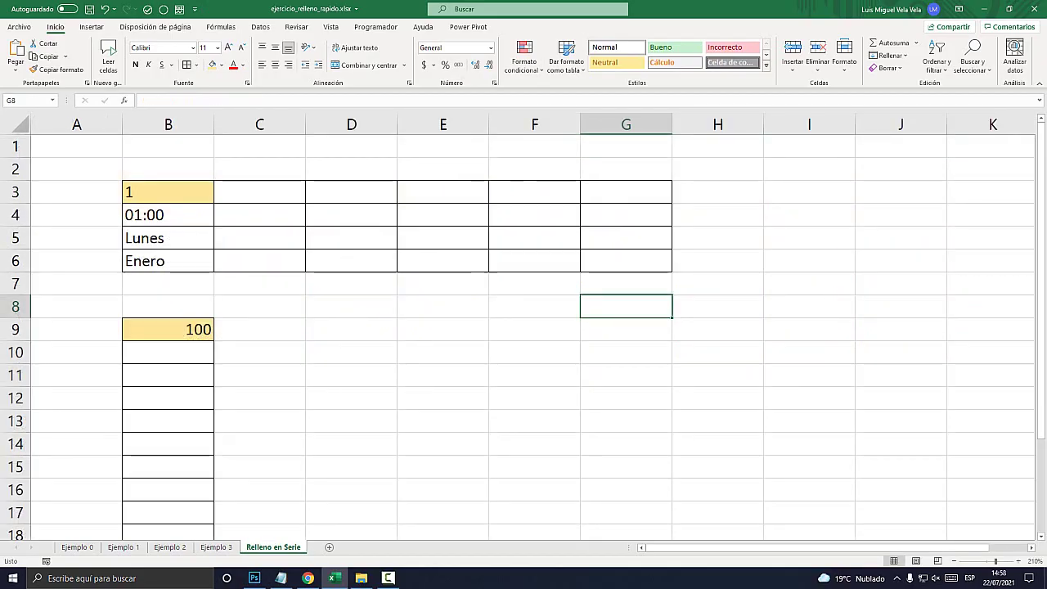
Step: Fill B3:G3 from the 1 in B3 using Serie de relleno so it counts 1 to 6
click(168, 192)
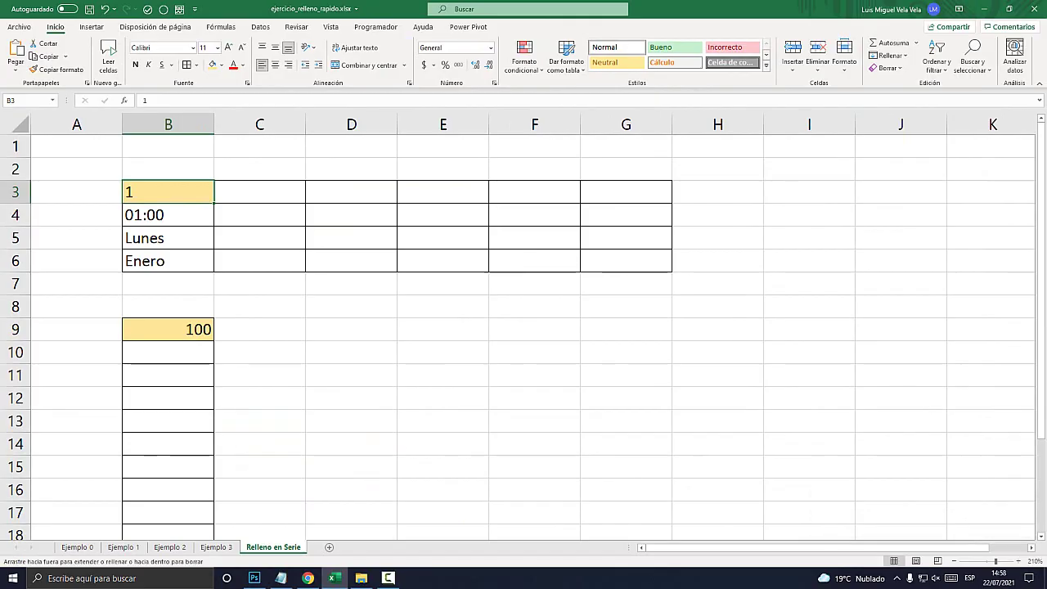
drag(214, 204, 678, 209)
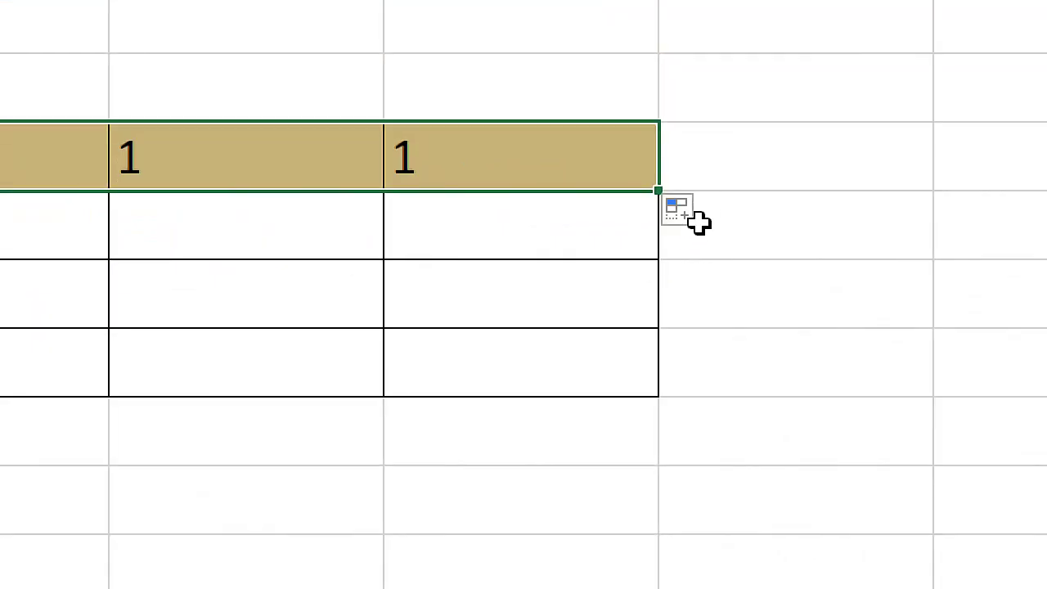
click(698, 219)
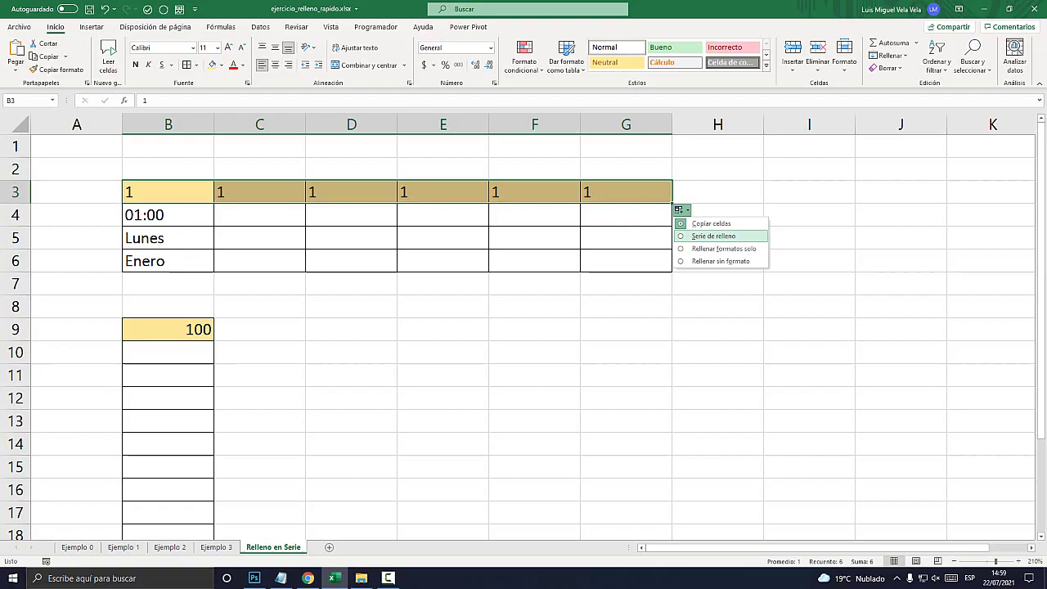
click(713, 235)
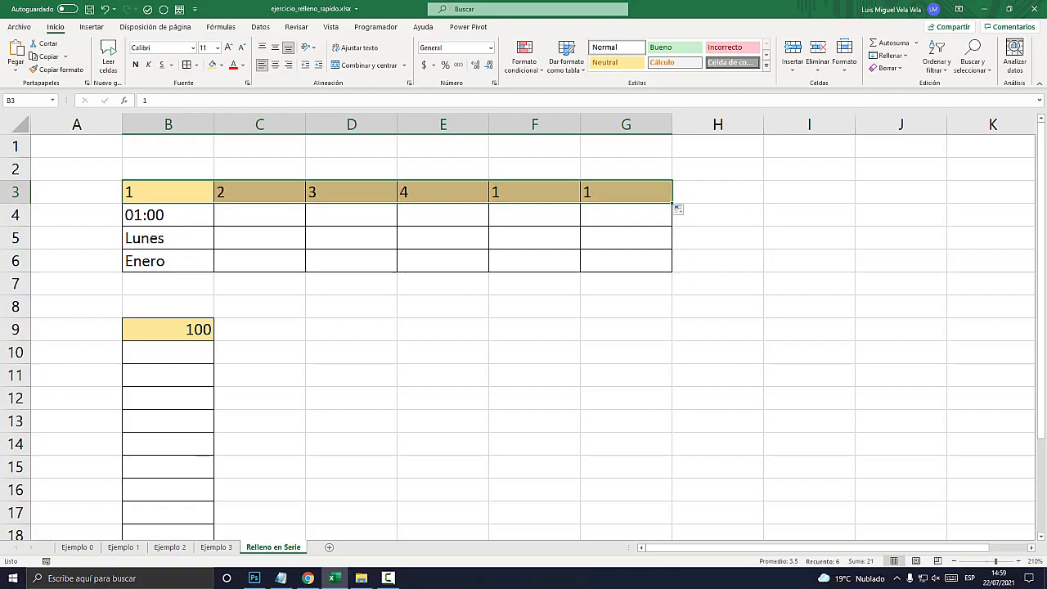
click(170, 195)
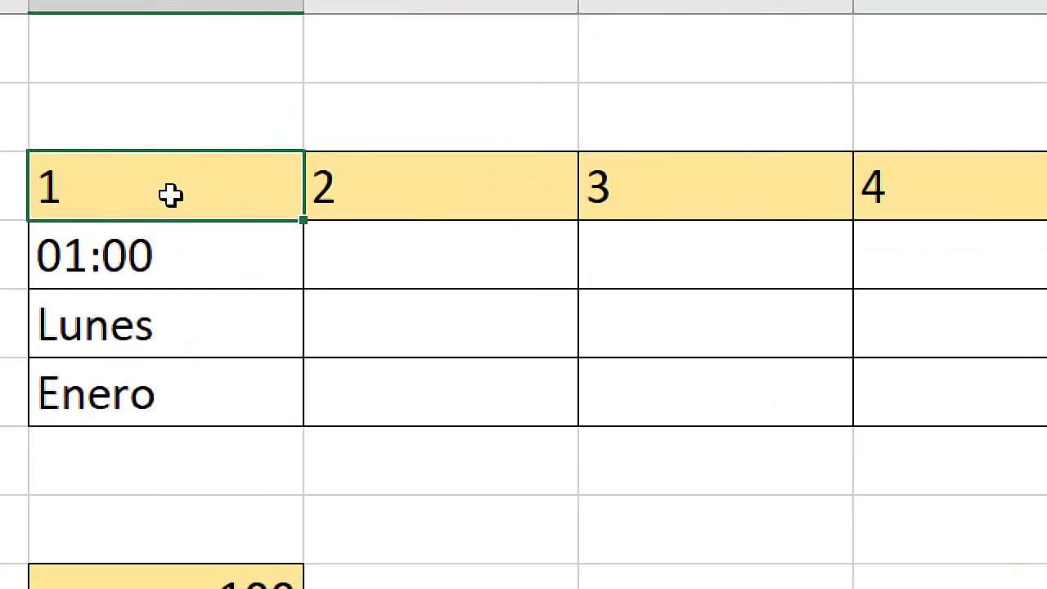
Step: Extend the 01:00 in B4 across row 4 to 06:00 in G4
key(Right)
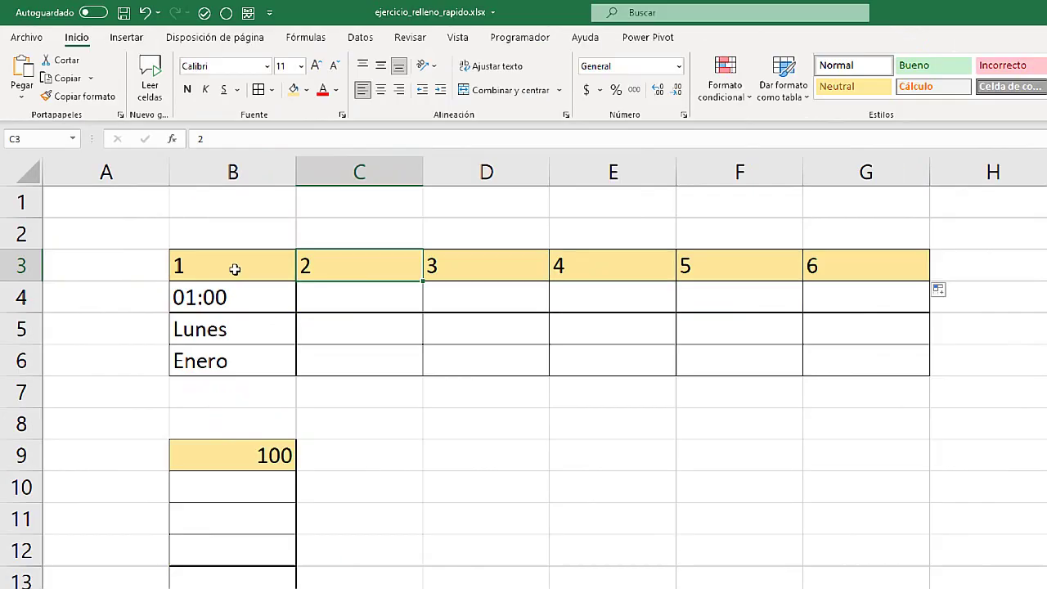
key(Right)
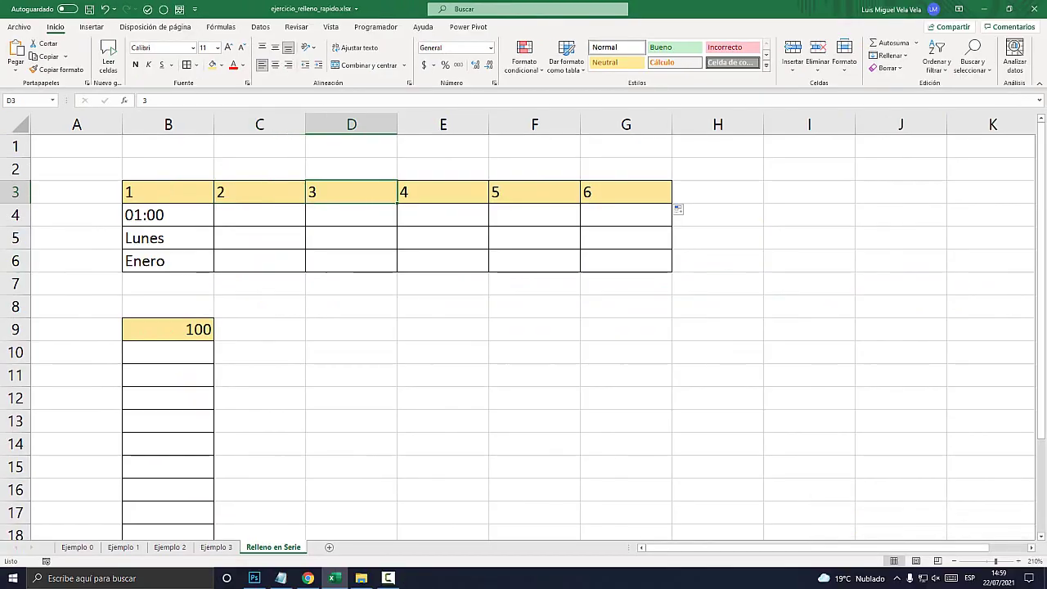
key(Right)
key(Right)
key(Right)
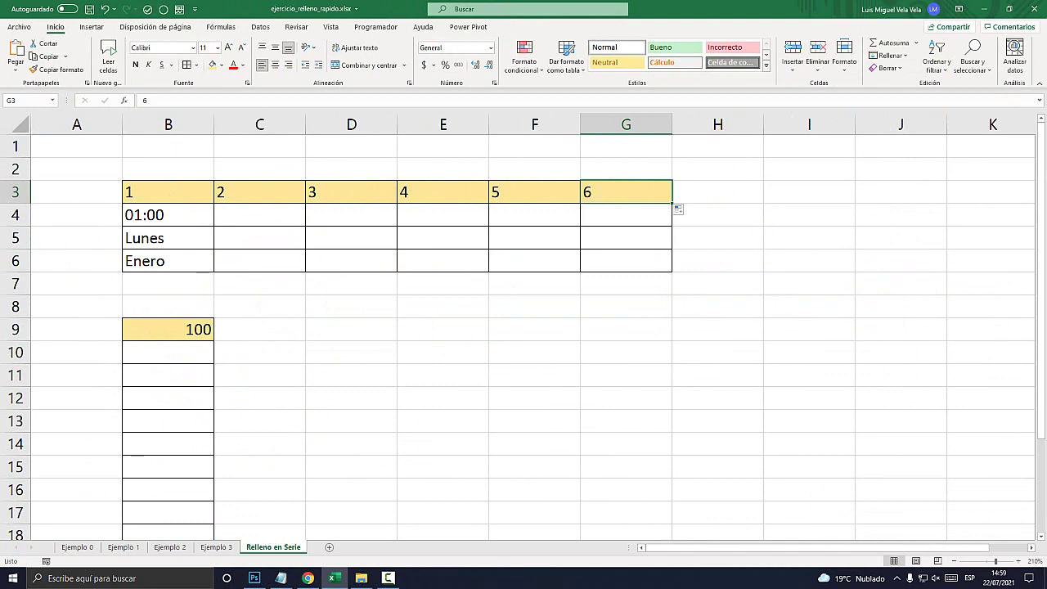
key(Return)
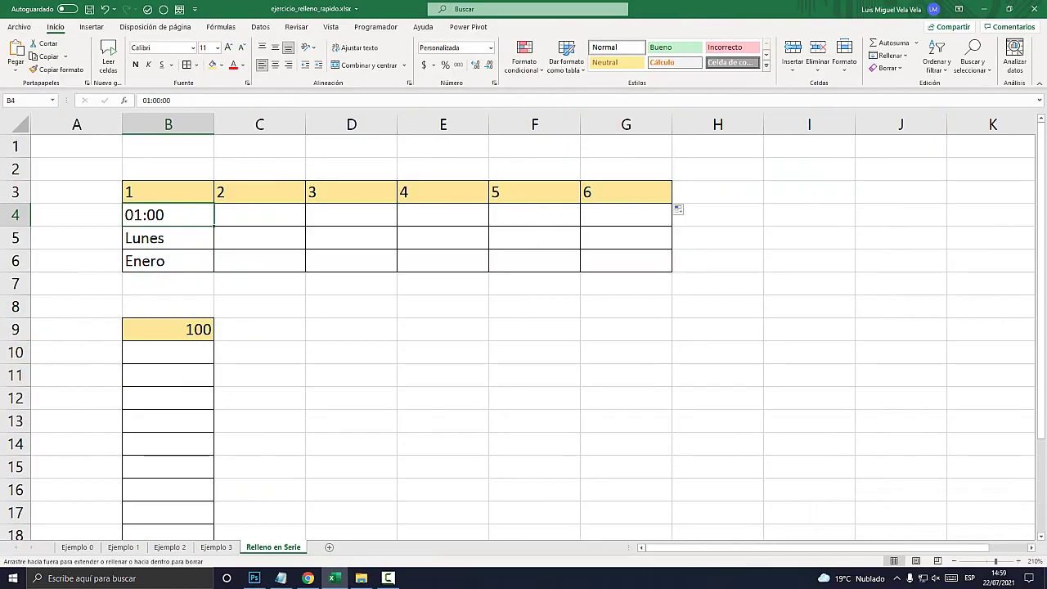
drag(214, 226, 672, 227)
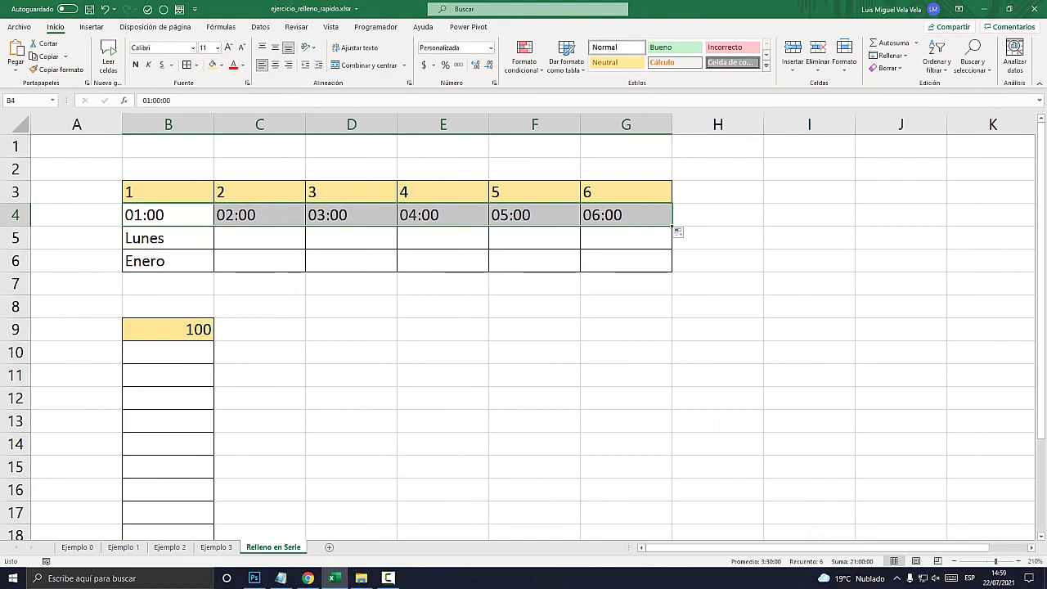
Step: Extend Lunes to Sábado across row 5 and Enero to Junio across row 6
click(168, 237)
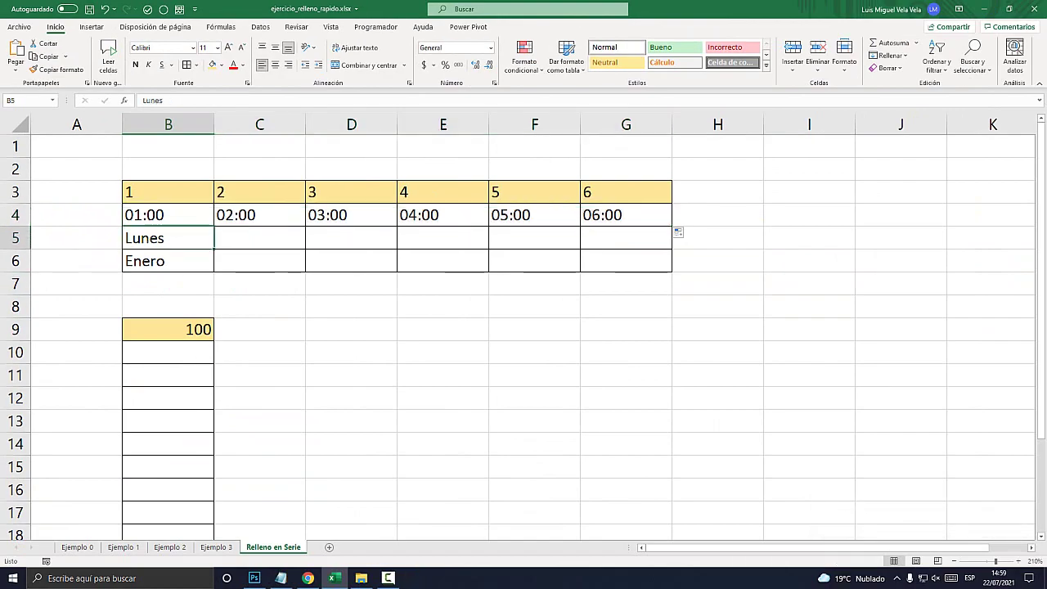
drag(215, 250, 672, 249)
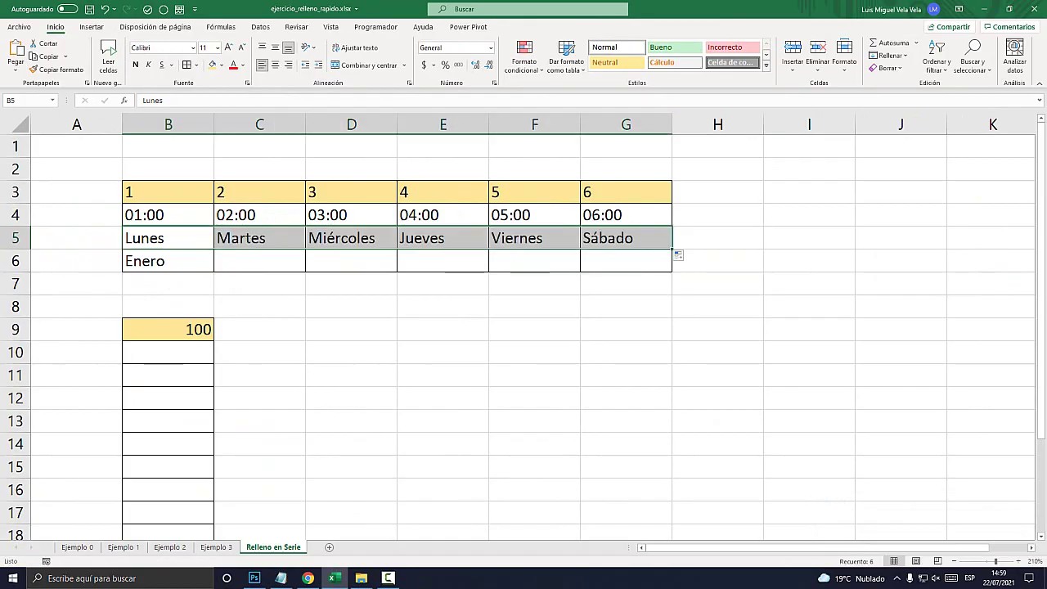
click(167, 260)
drag(214, 272, 630, 263)
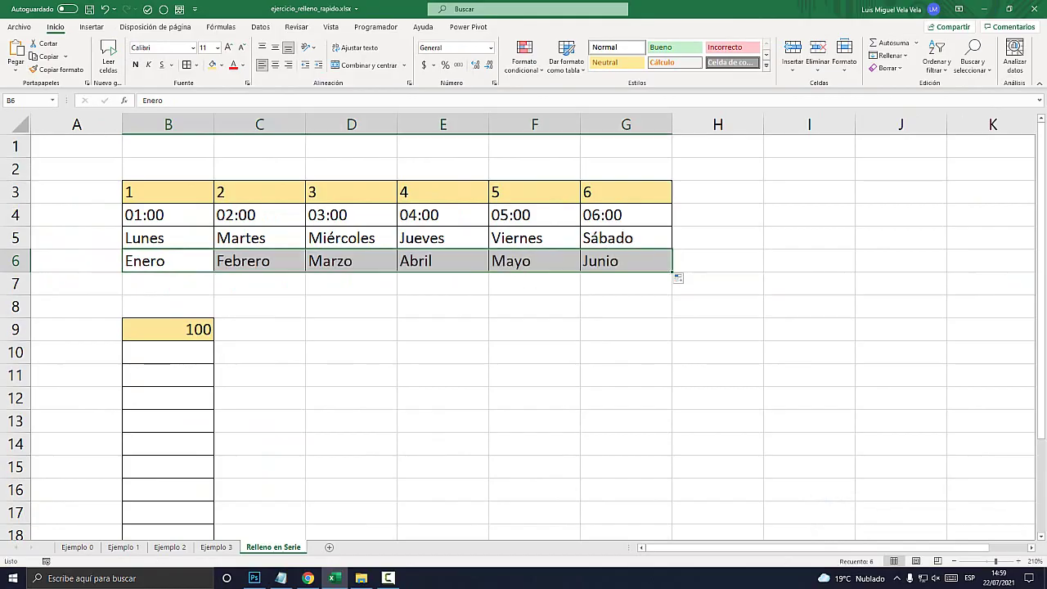
click(259, 306)
drag(167, 260, 718, 260)
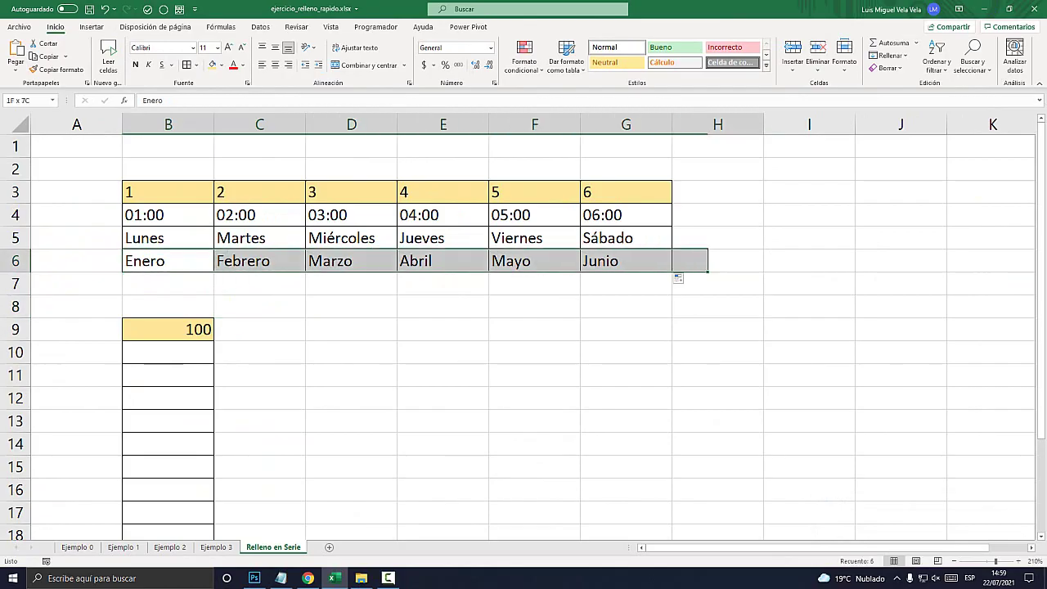
drag(168, 237, 626, 237)
click(442, 328)
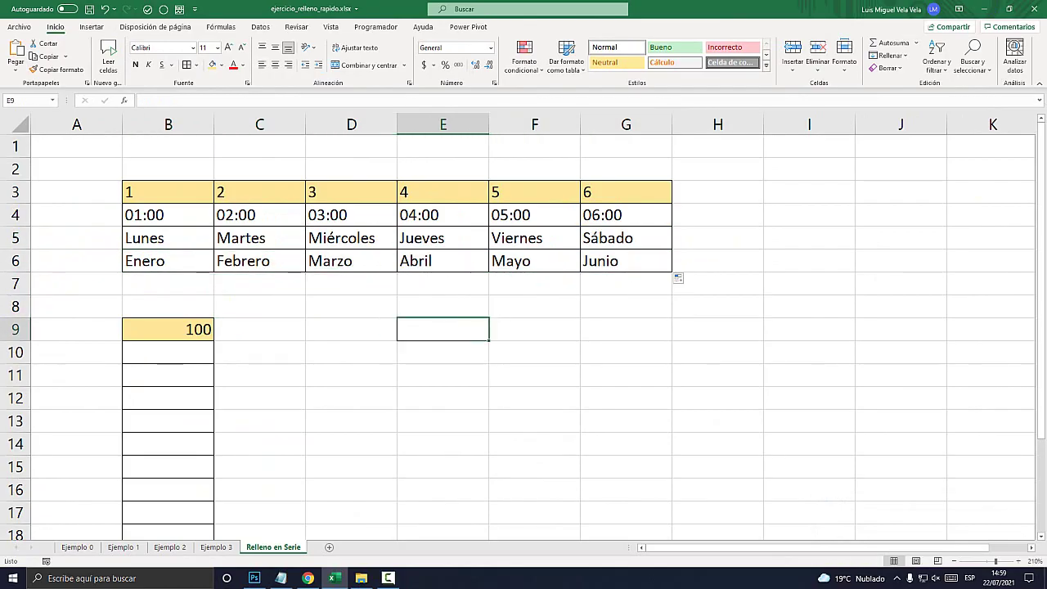
scroll(524, 328, down, 1)
scroll(523, 327, up, 1)
Step: Enter 1 in cell B1
click(168, 146)
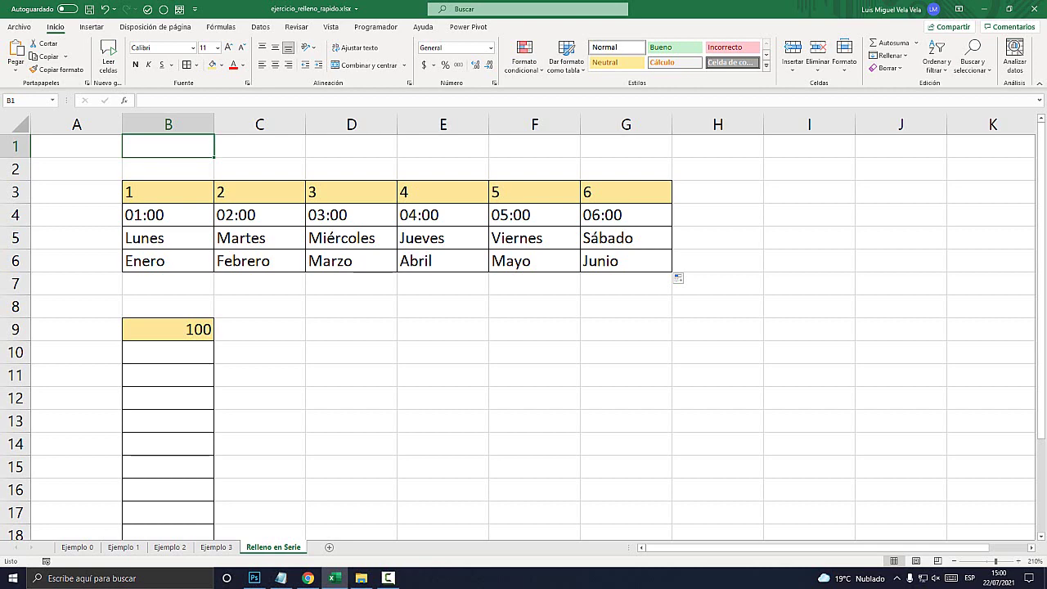
text(1)
key(Return)
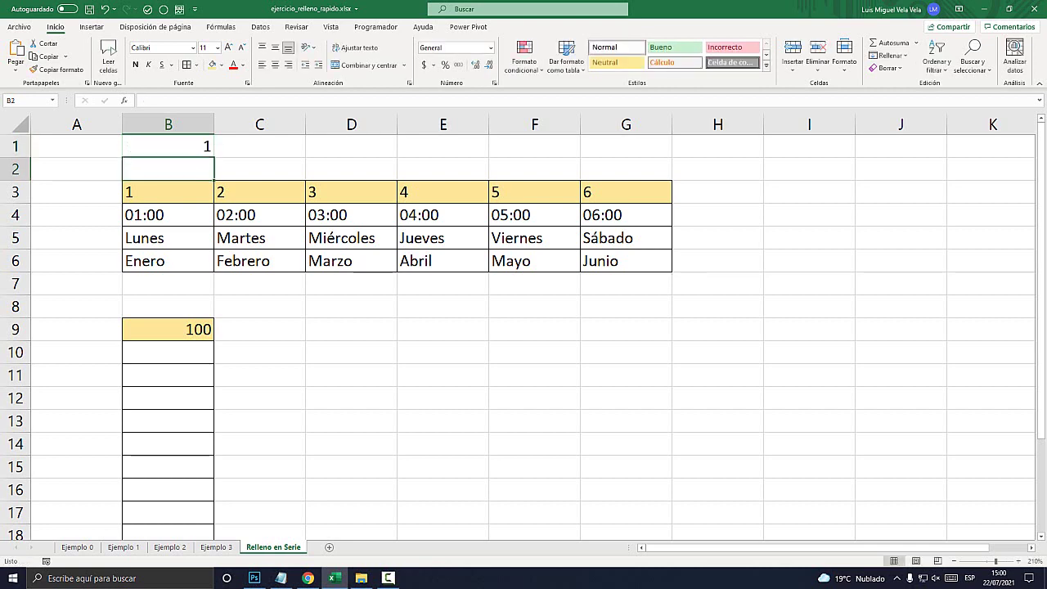
Step: Copy the 1 across B1:I1, undo it, and switch to the keyboard image in Photoshop
click(168, 146)
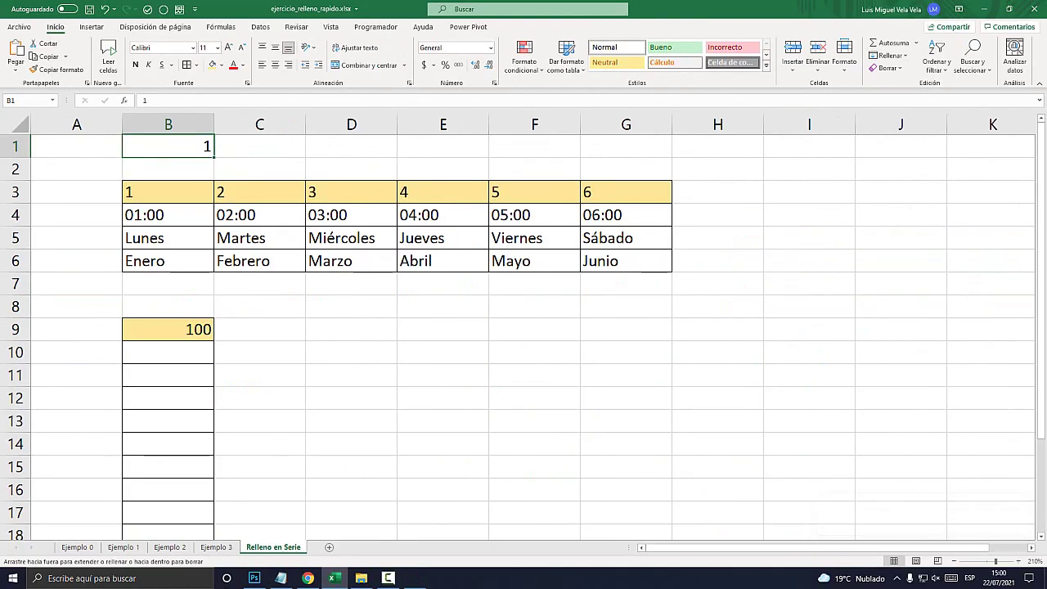
drag(214, 157, 851, 148)
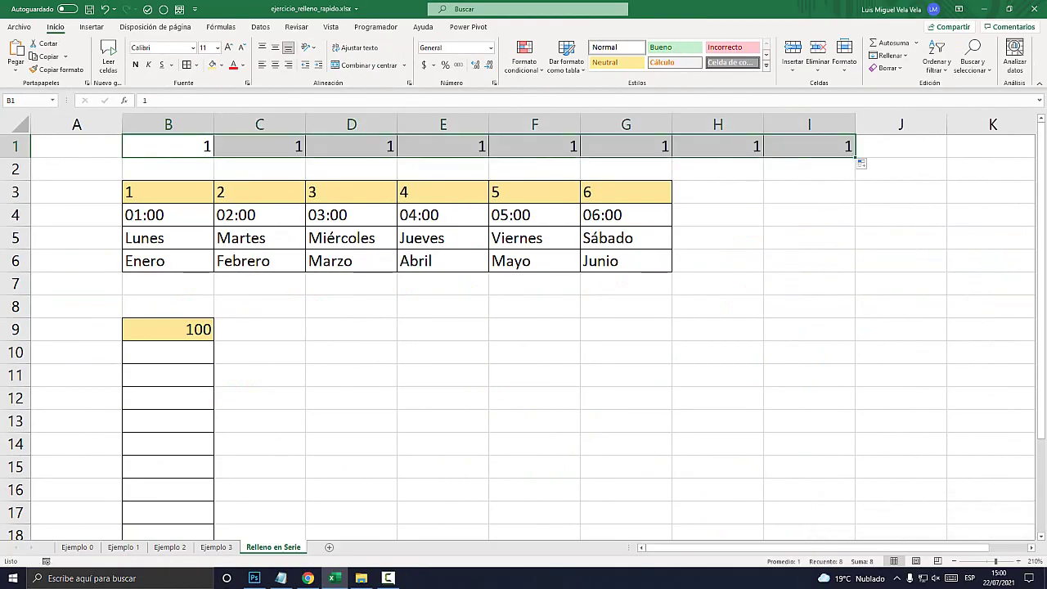
key(ctrl+z)
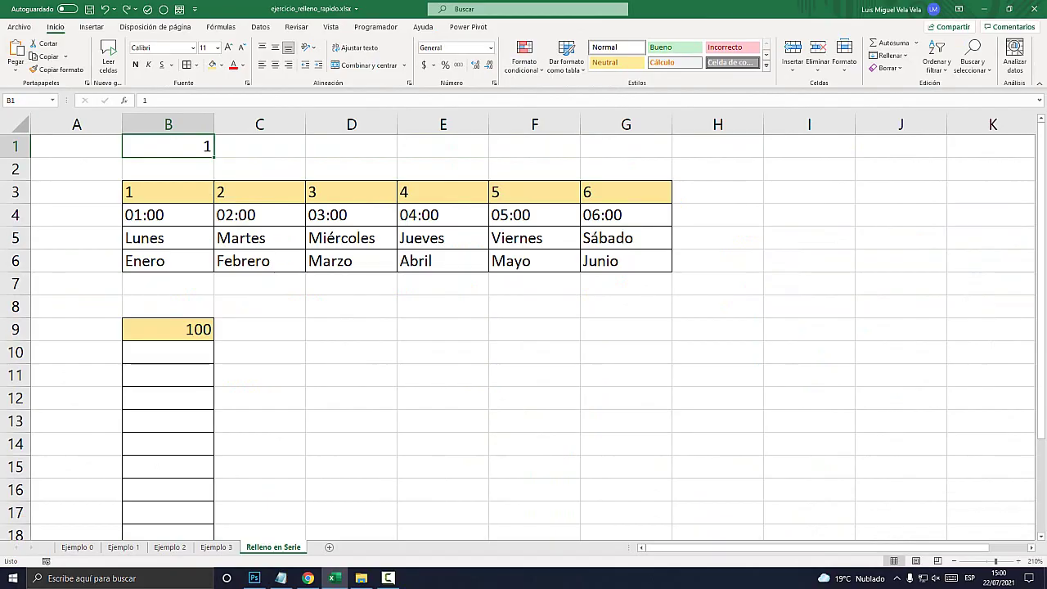
click(255, 578)
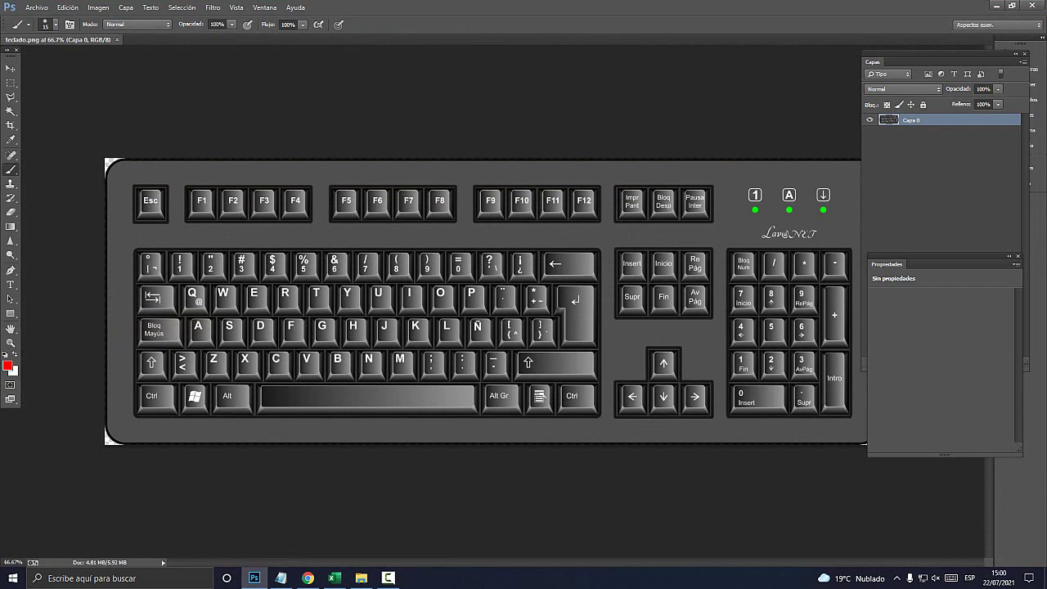
Step: Zoom the keyboard image to 100%, circle the Ctrl key in red, and return to Excel
key(ctrl+plus)
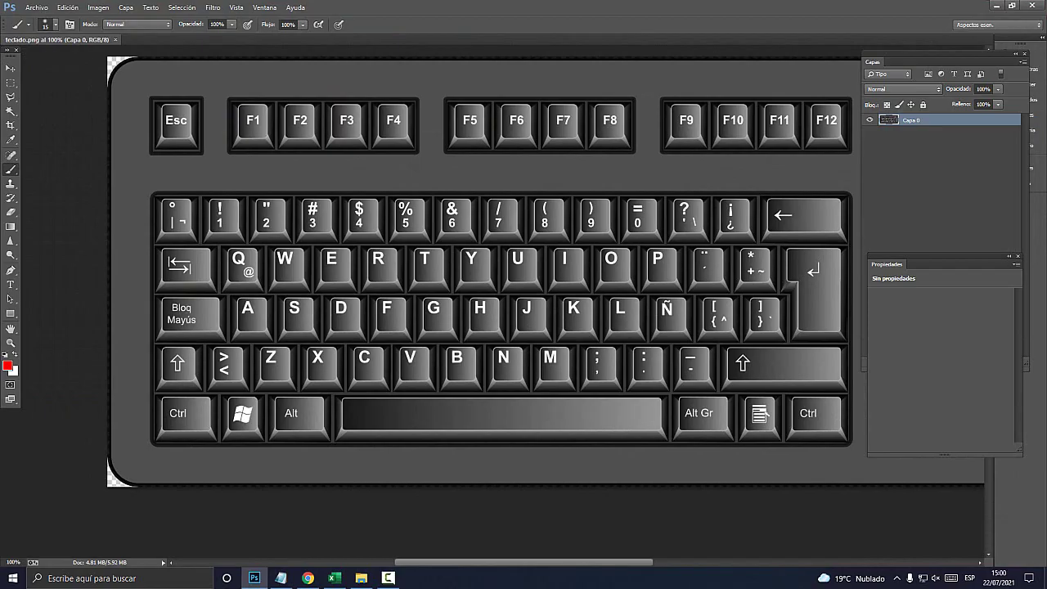
drag(210, 399, 214, 403)
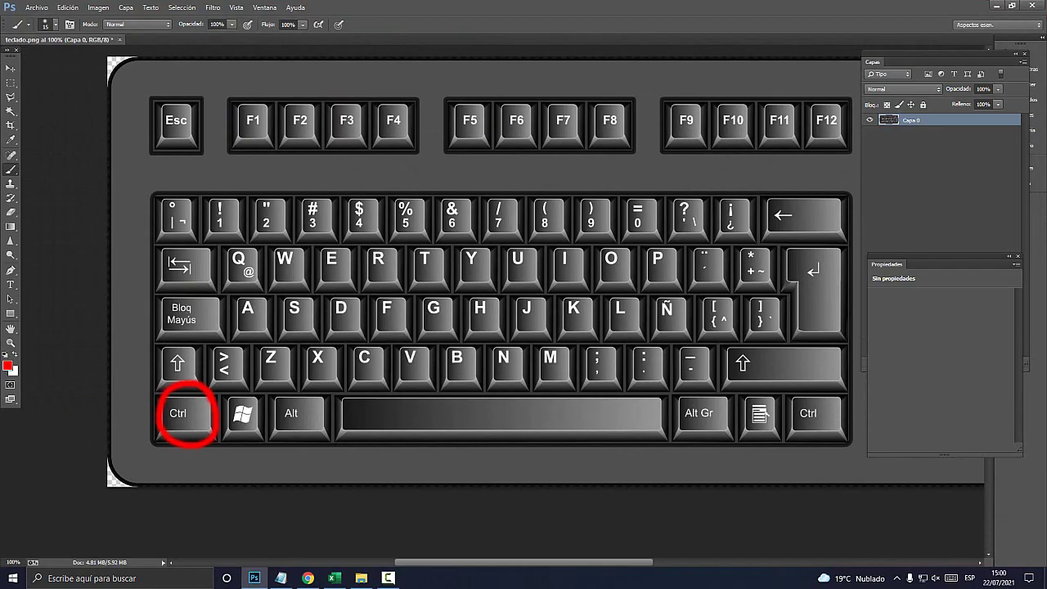
click(334, 578)
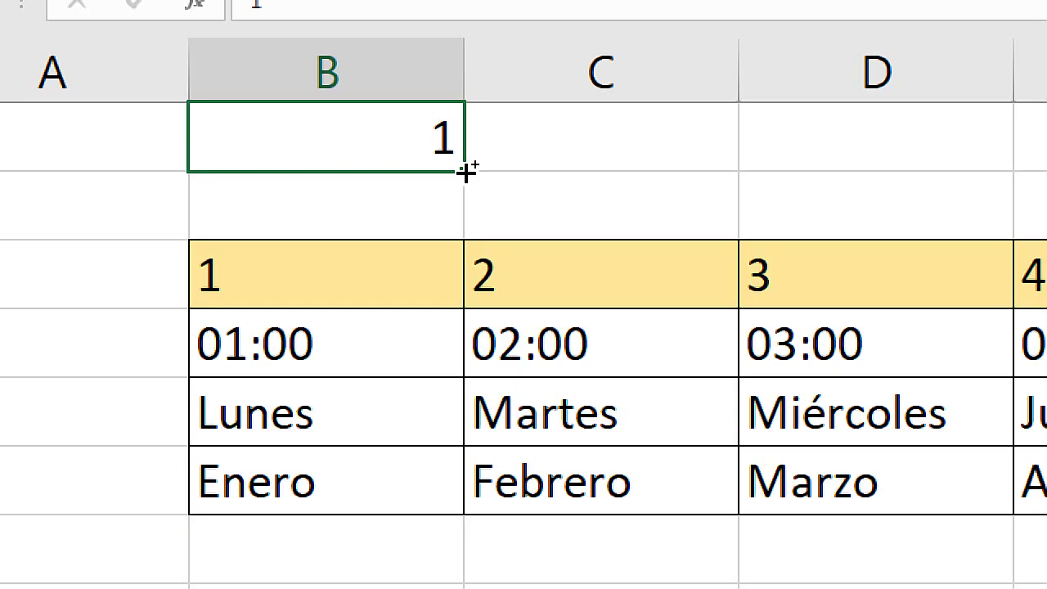
Step: Ctrl-drag B1's fill handle to H1 so row 1 counts 1 through 7, and verify the values
mouse_move(468, 172)
mouse_down()
mouse_move(978, 151)
mouse_move(935, 154)
mouse_up()
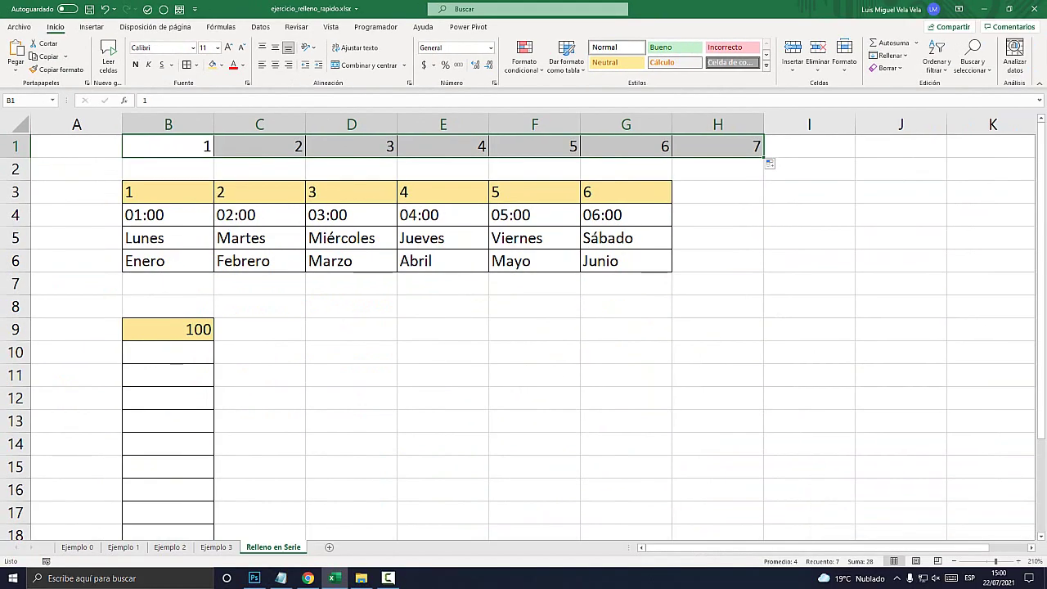
key(Right)
key(Right)
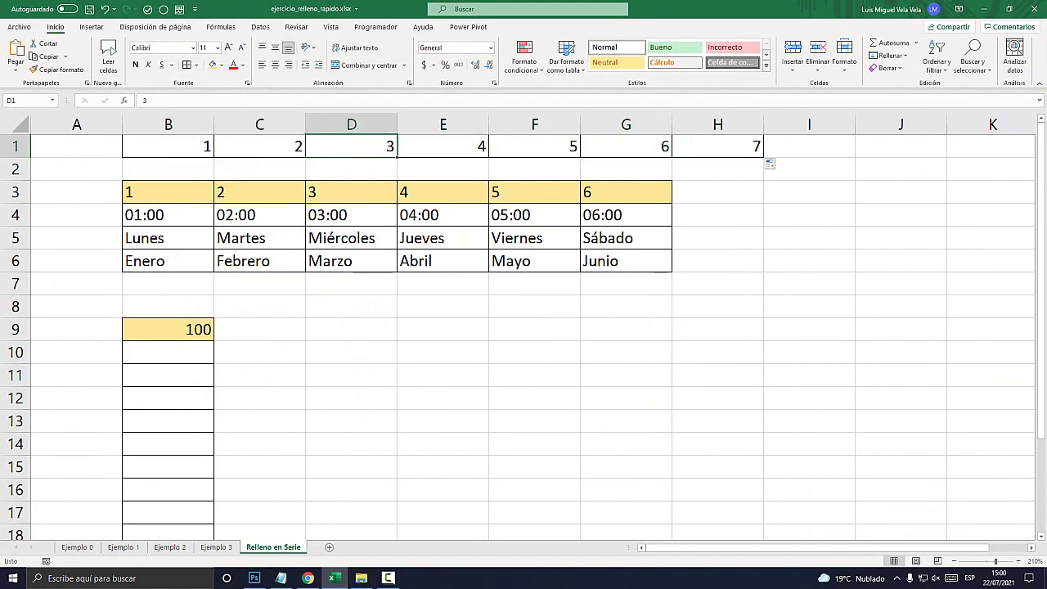
key(Right)
key(Right)
key(Right)
key(Right)
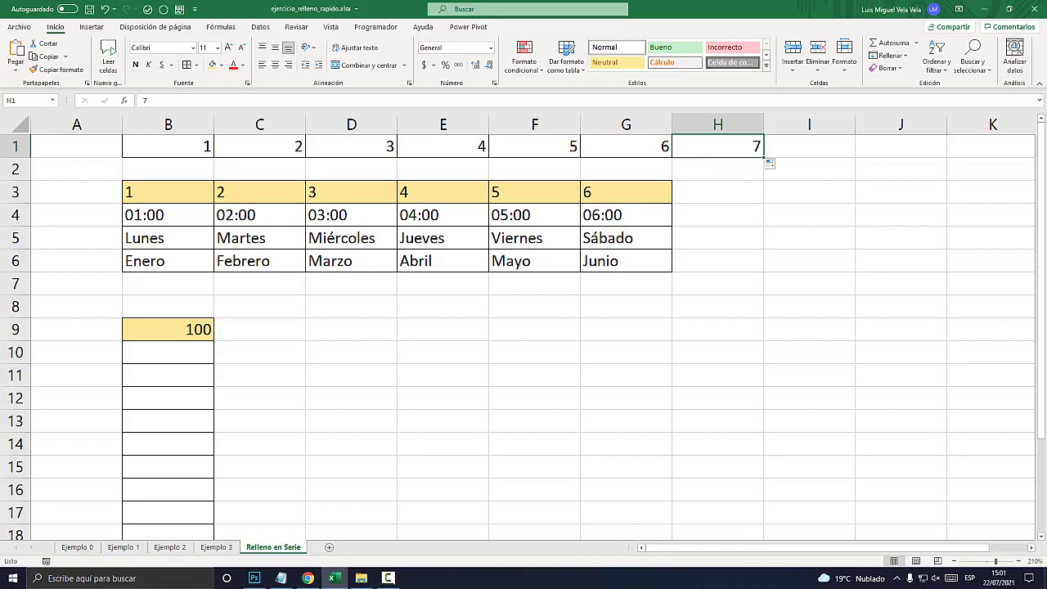
Step: Copy the 100 in B9 down column B to B22, then undo it
scroll(524, 336, down, 3)
scroll(523, 336, up, 3)
scroll(523, 335, down, 1)
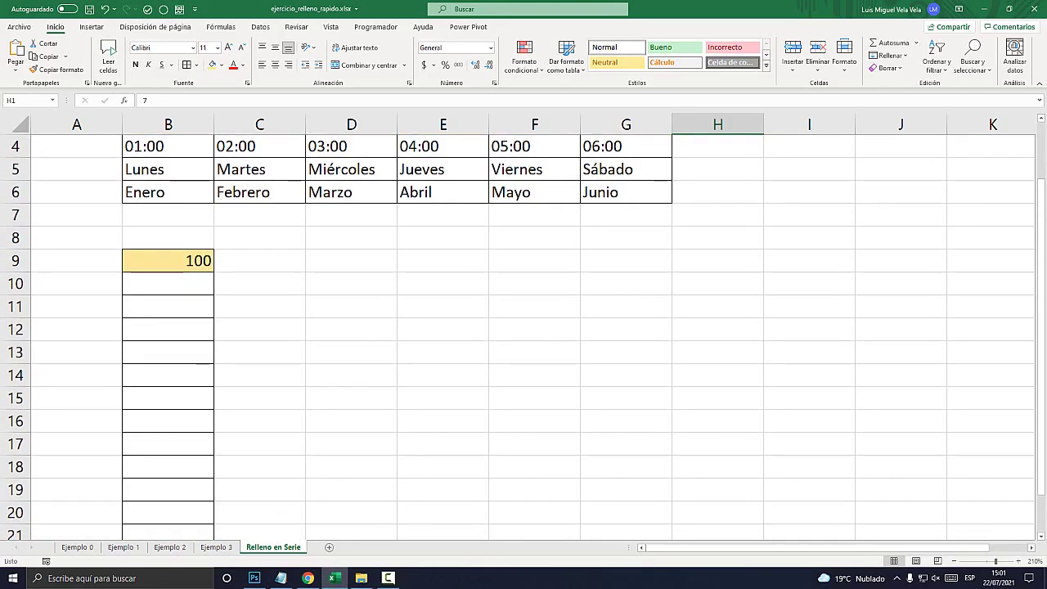
scroll(524, 336, down, 1)
scroll(524, 336, up, 2)
click(168, 324)
scroll(168, 324, down, 2)
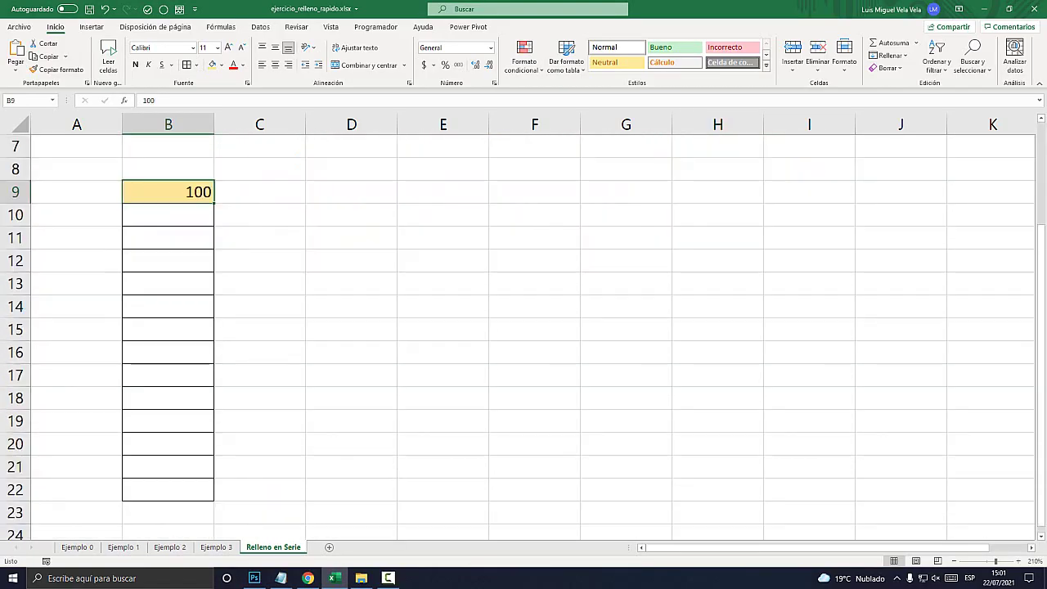
drag(215, 203, 219, 491)
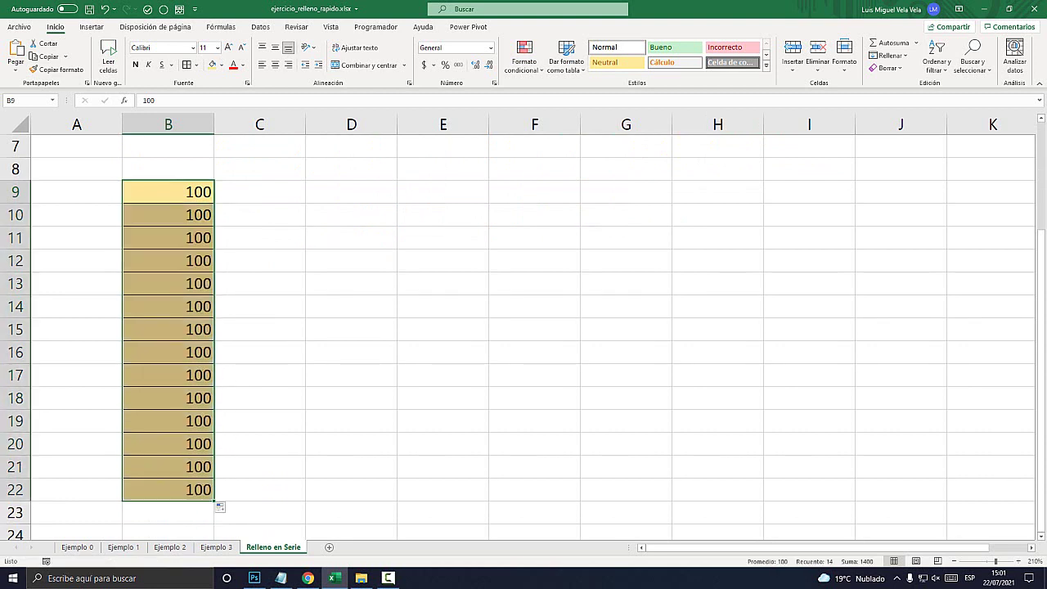
key(ctrl+z)
Step: Enter 101 in B10, fill the 100, 101 pattern down to B22, then undo everything
click(168, 214)
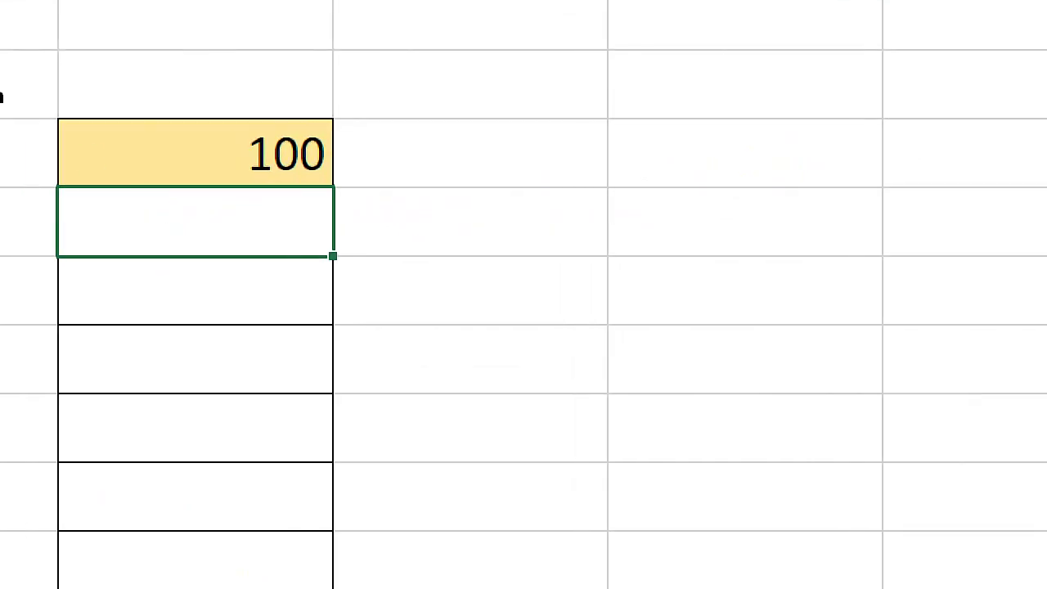
text(10)
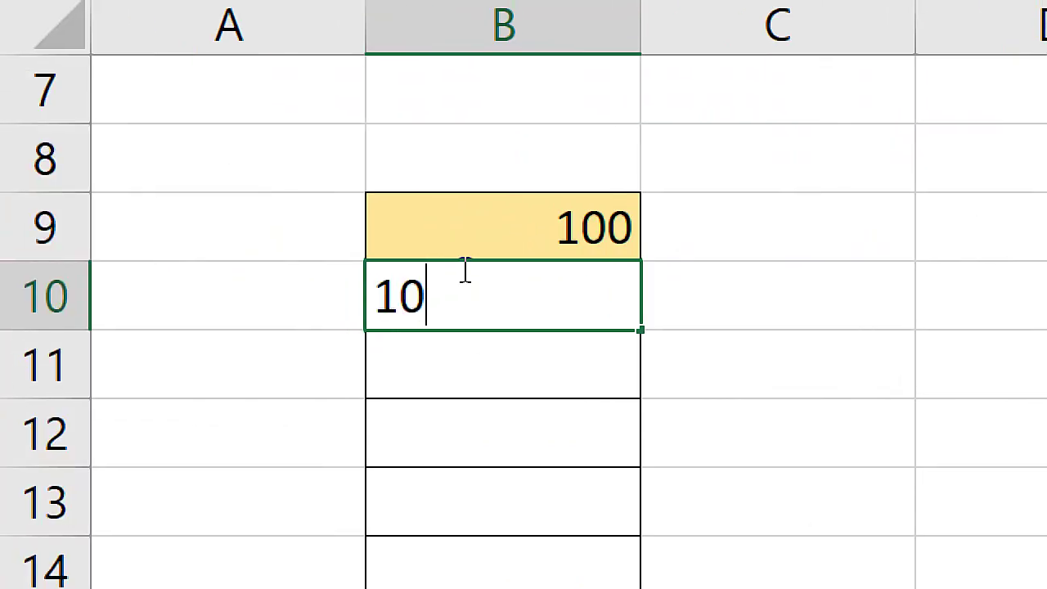
text(1)
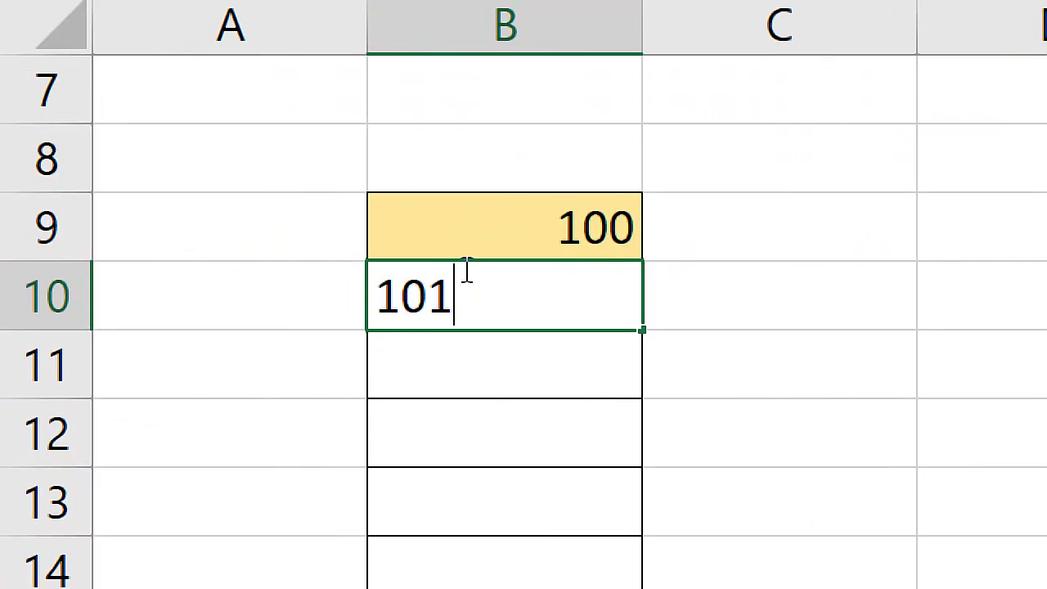
key(Up)
key(shift+Down)
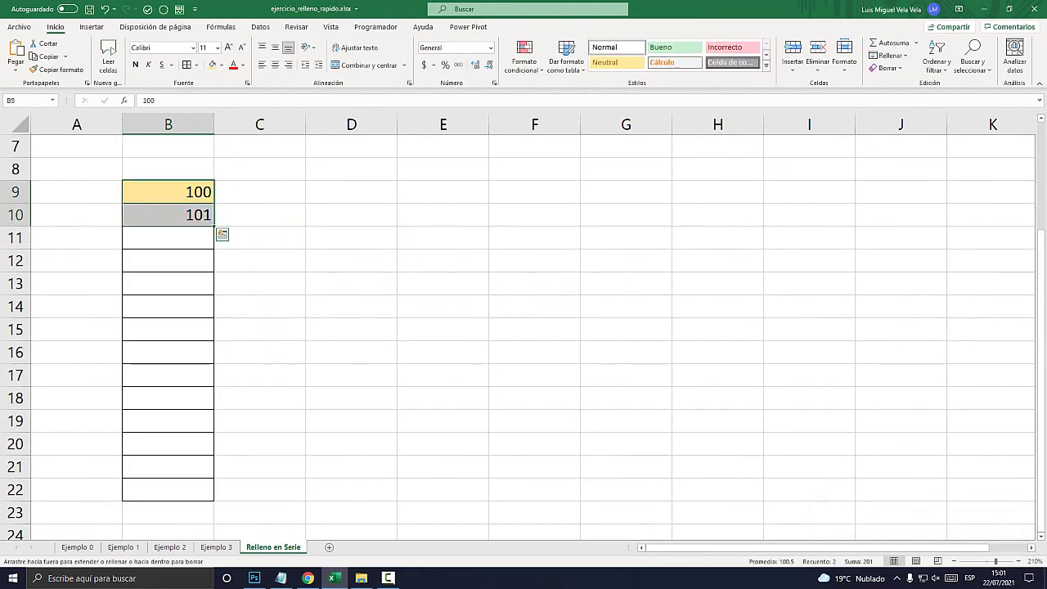
drag(214, 226, 214, 497)
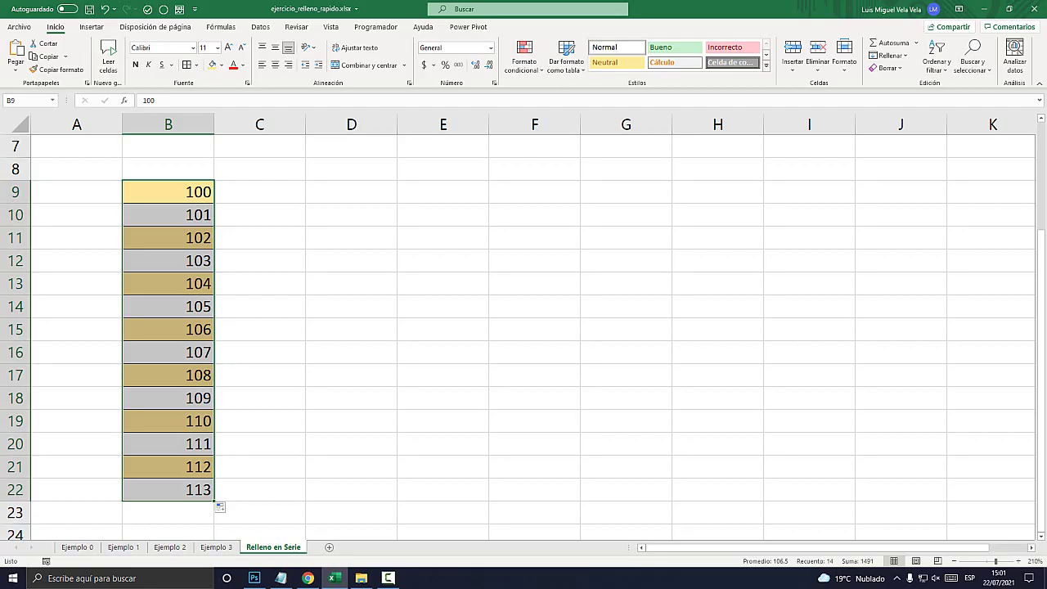
key(ctrl+z)
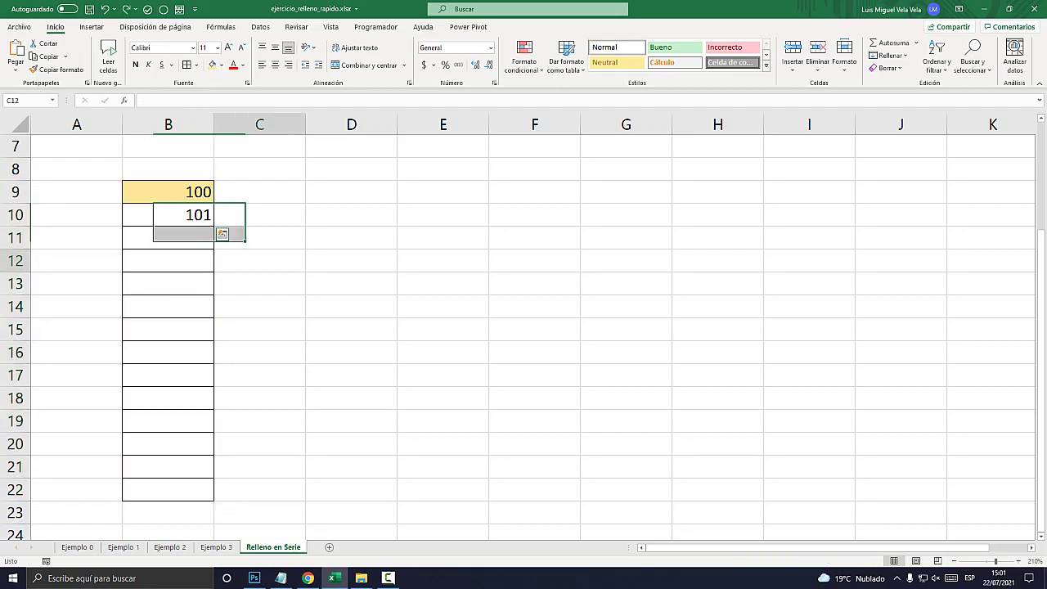
click(259, 237)
key(ctrl+z)
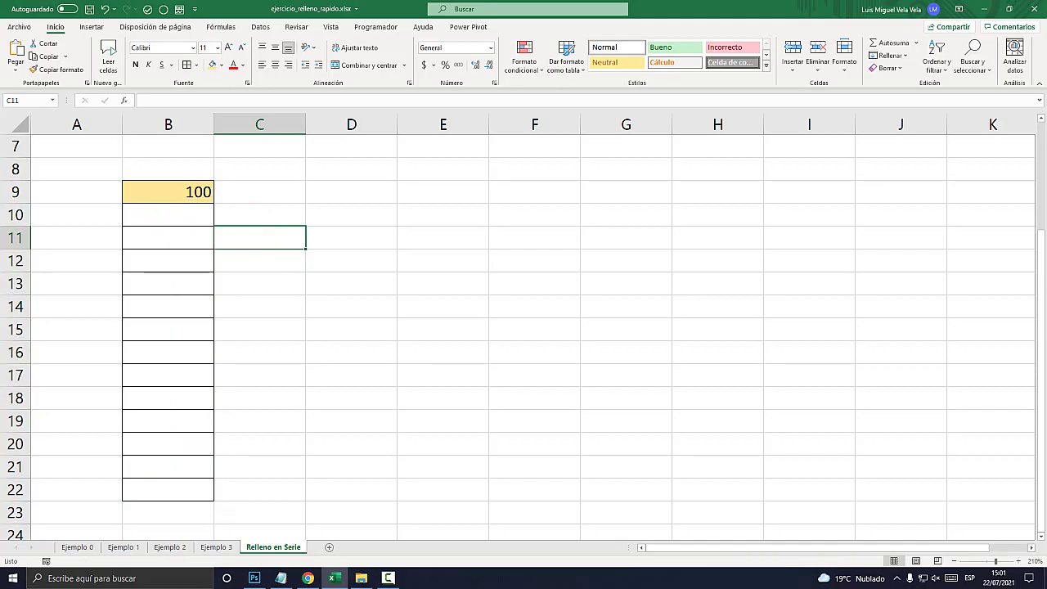
Step: Show the Rellenar fill options list on the Inicio ribbon
click(891, 55)
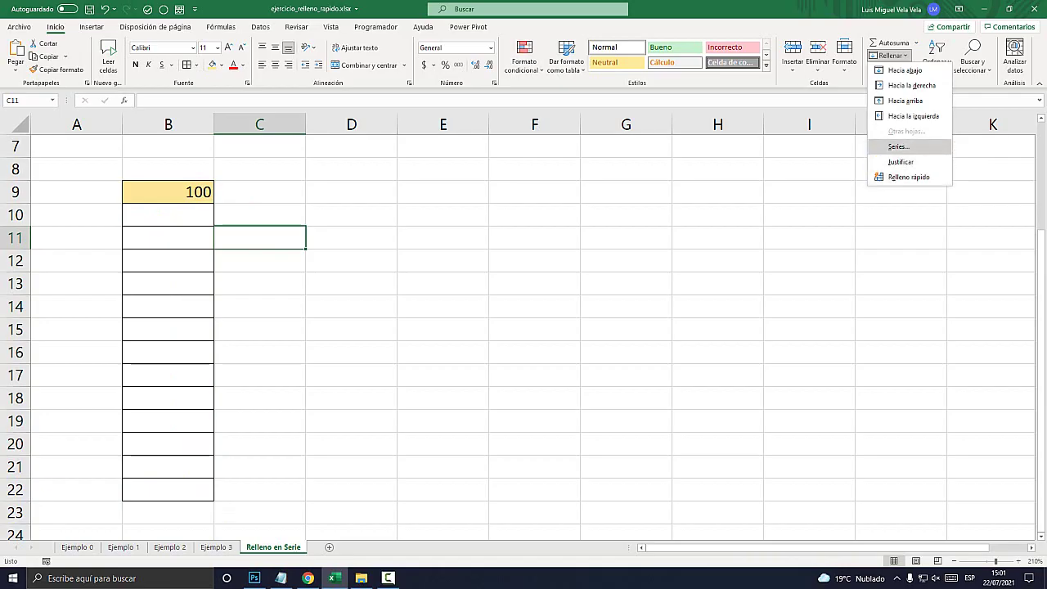
key(super+plus)
key(super+minus)
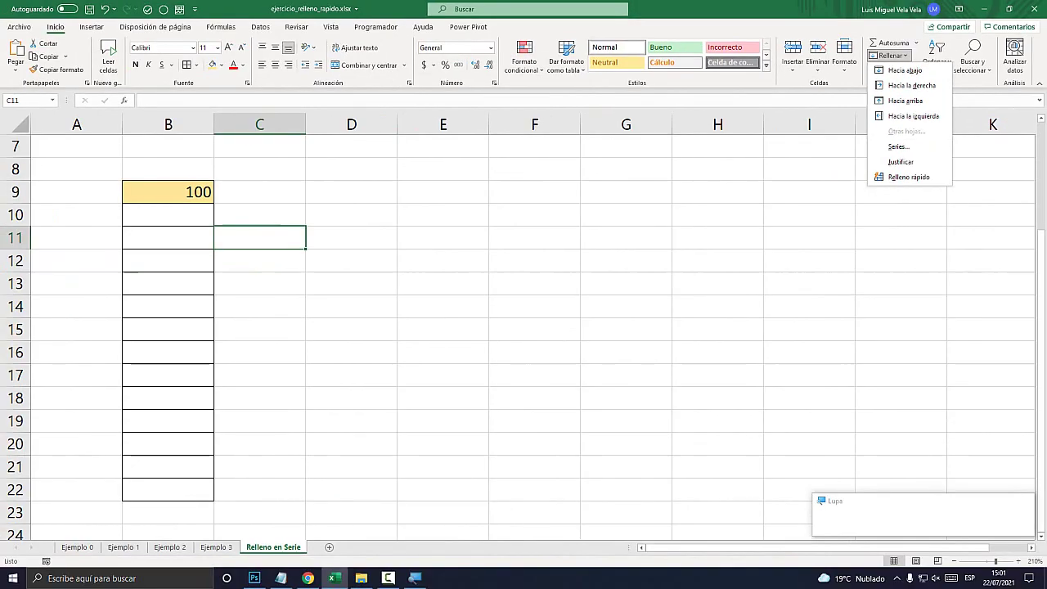
Step: Select B9:B22 and apply Rellenar > Series with increment 0.5 and limit 150
click(259, 260)
drag(168, 191, 167, 490)
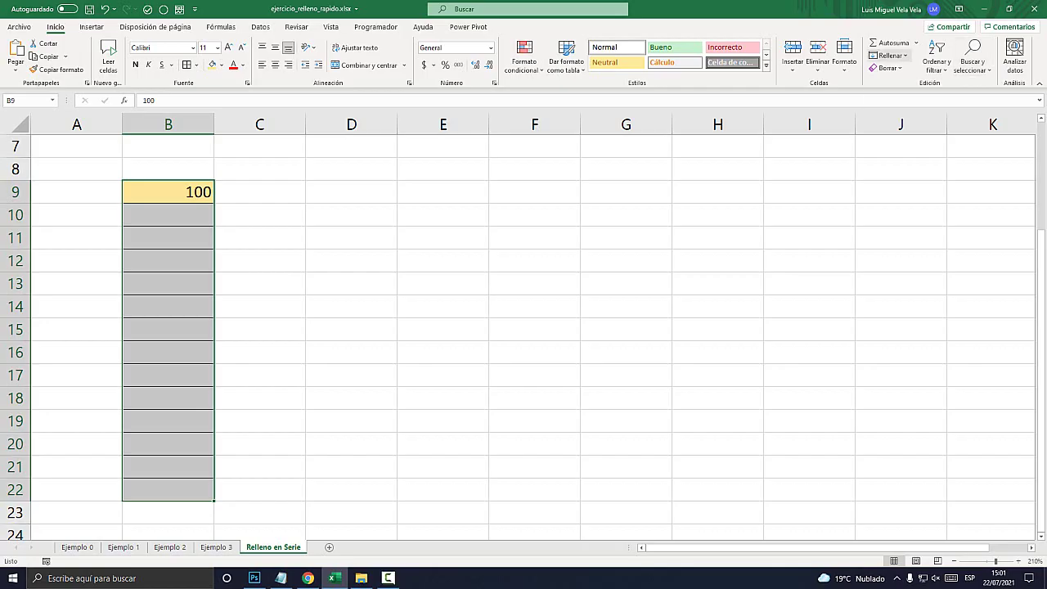
key(super+plus)
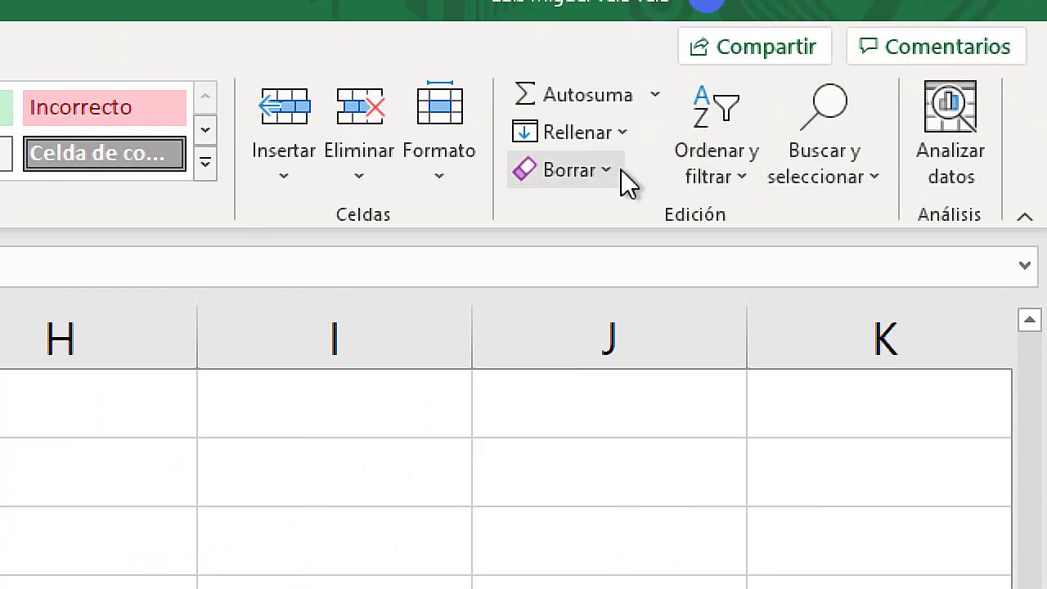
click(615, 134)
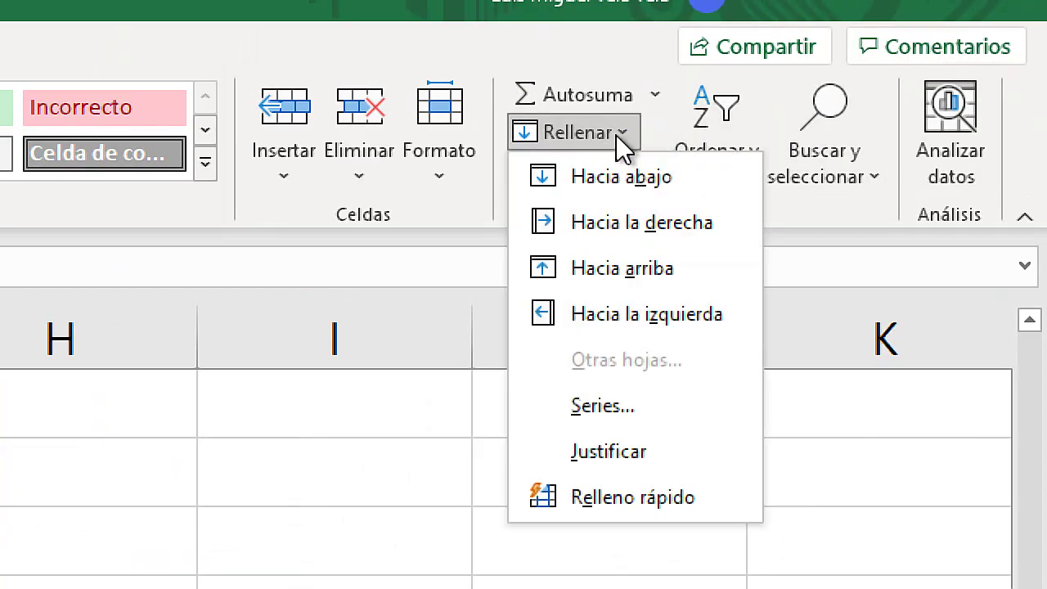
click(623, 409)
mouse_move(509, 190)
mouse_down()
mouse_move(667, 227)
mouse_move(455, 250)
mouse_move(525, 171)
mouse_up()
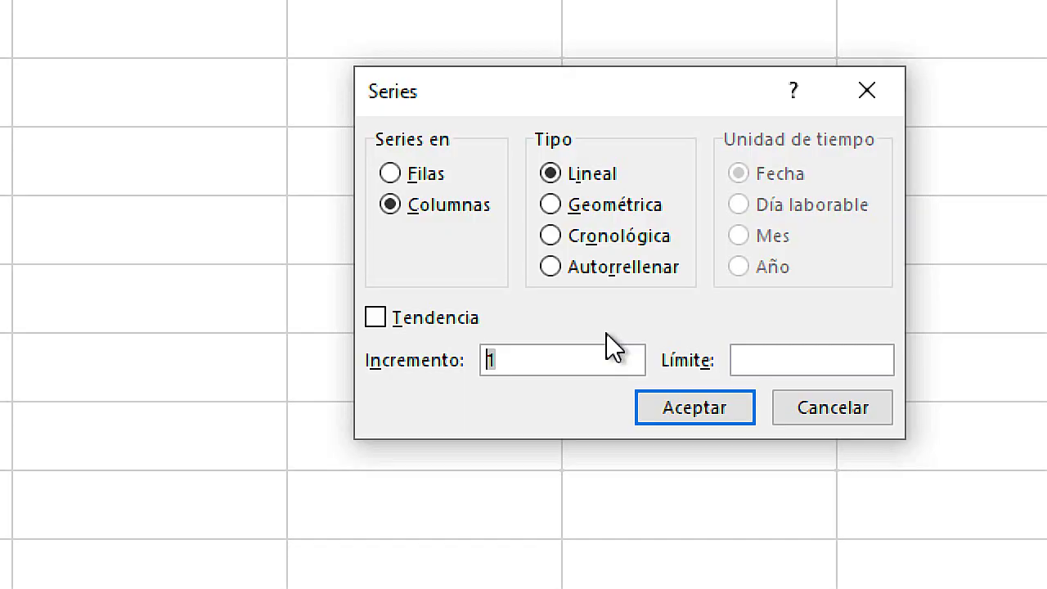
text(0.5)
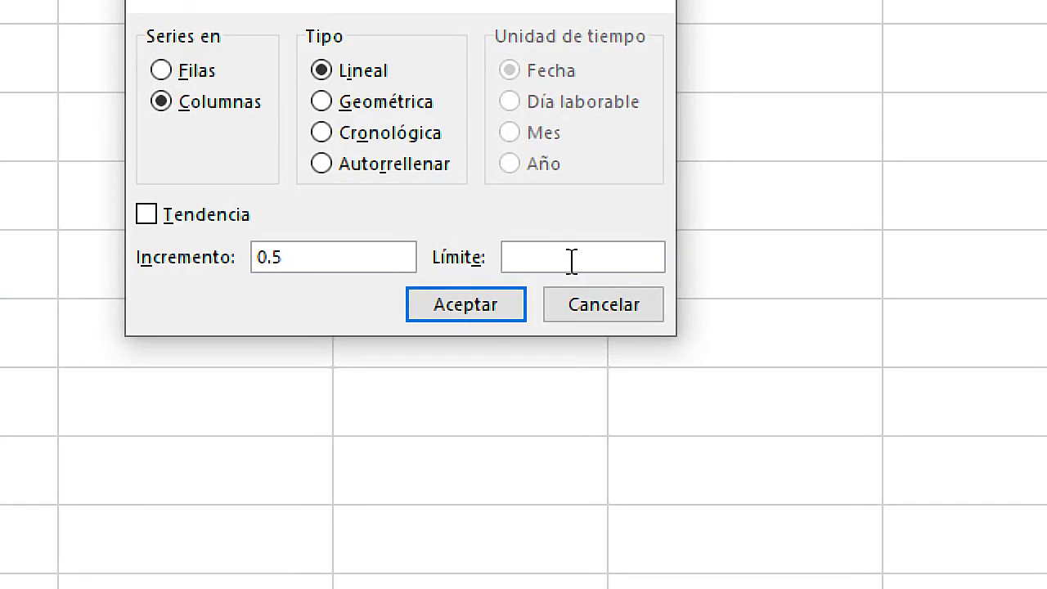
click(568, 259)
text(1)
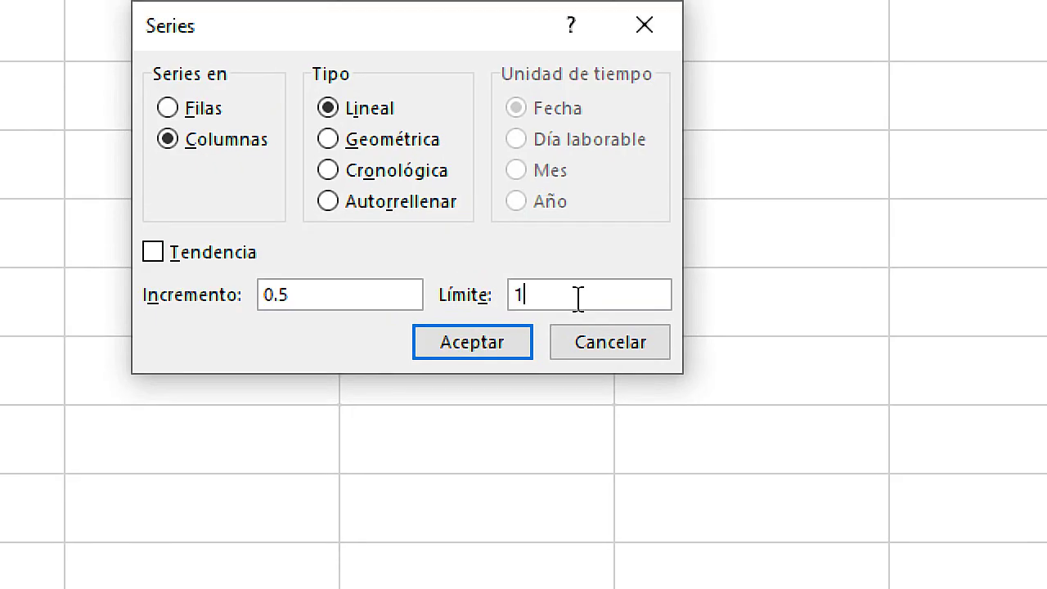
text(50)
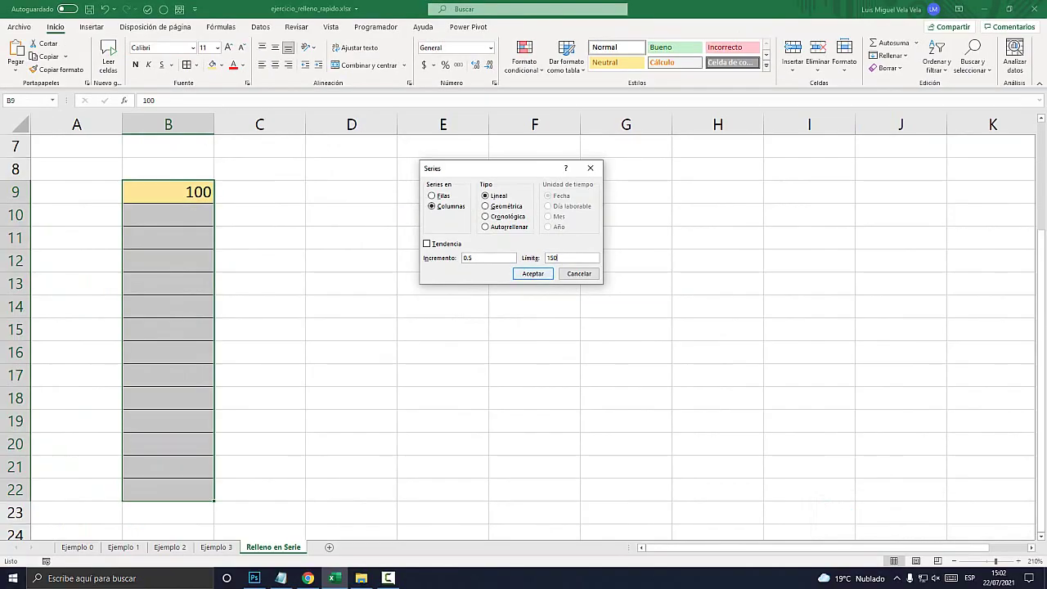
click(462, 318)
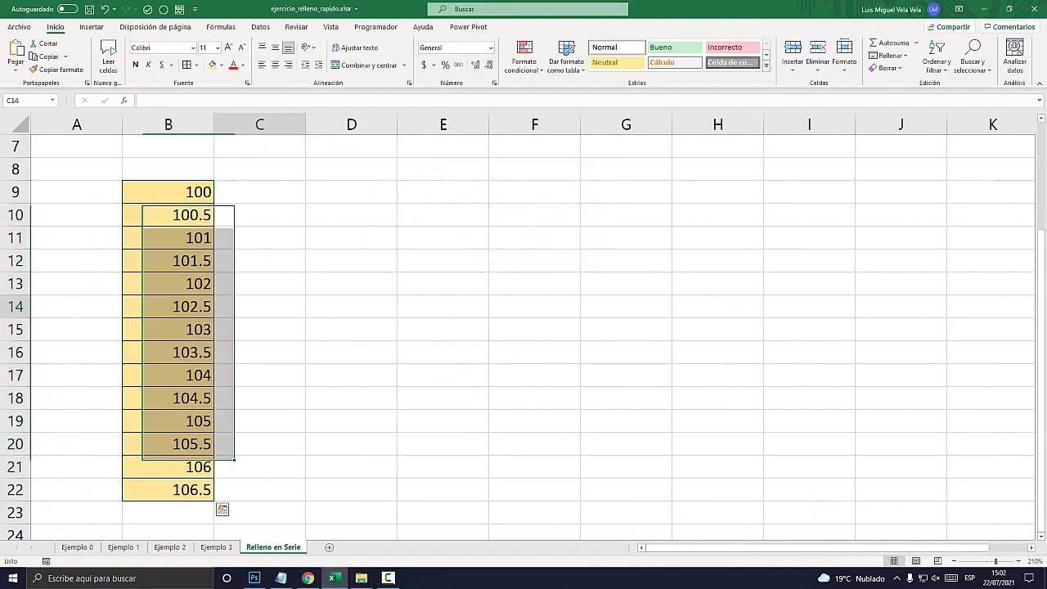
Step: Review the 100, 100.5, 101 and 102 values in column B, then scroll right toward column K
click(259, 306)
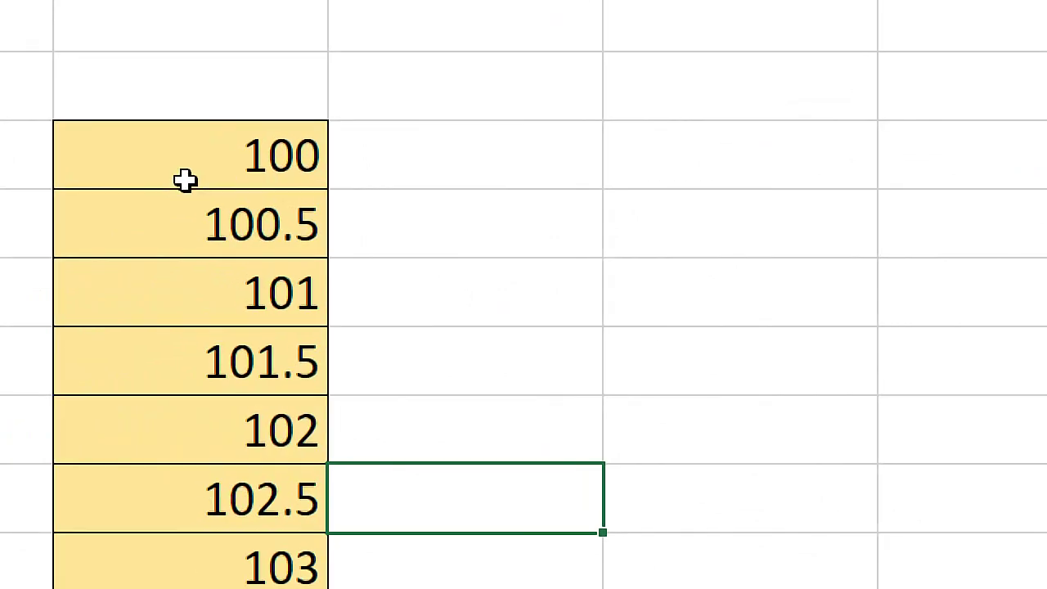
click(167, 198)
click(167, 218)
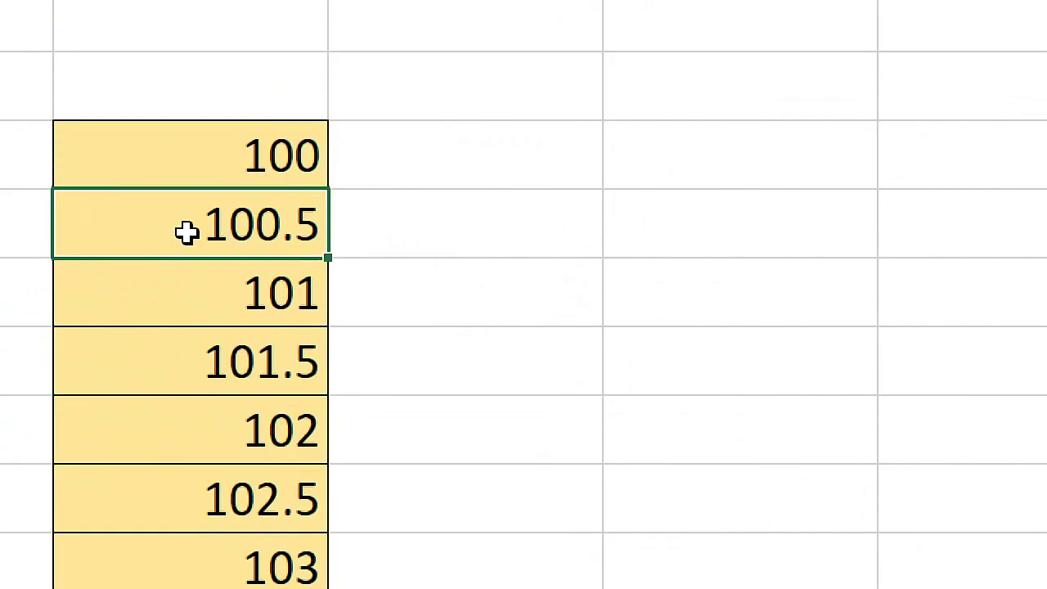
click(279, 292)
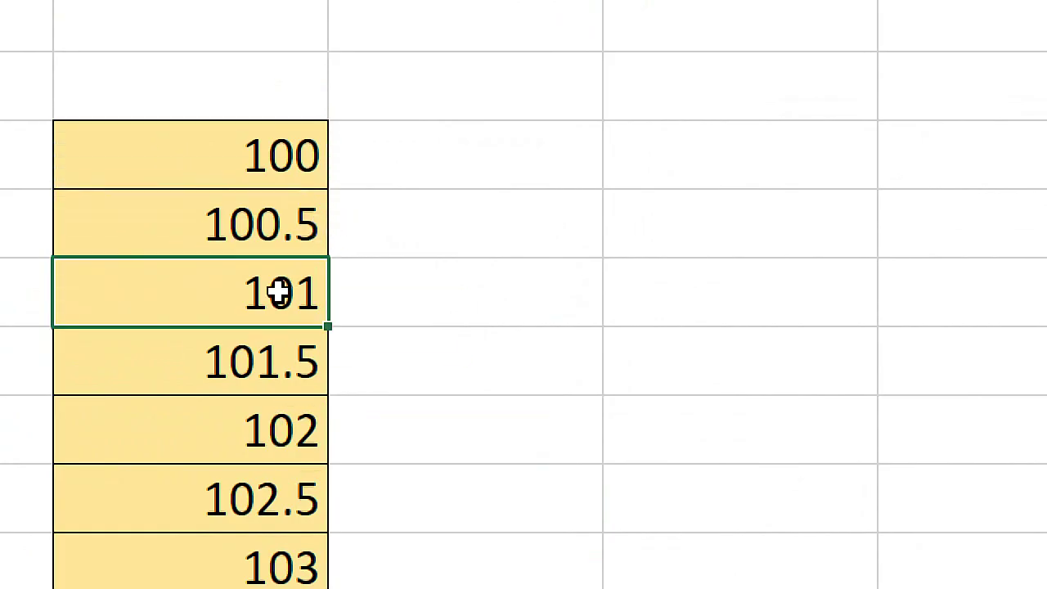
click(285, 423)
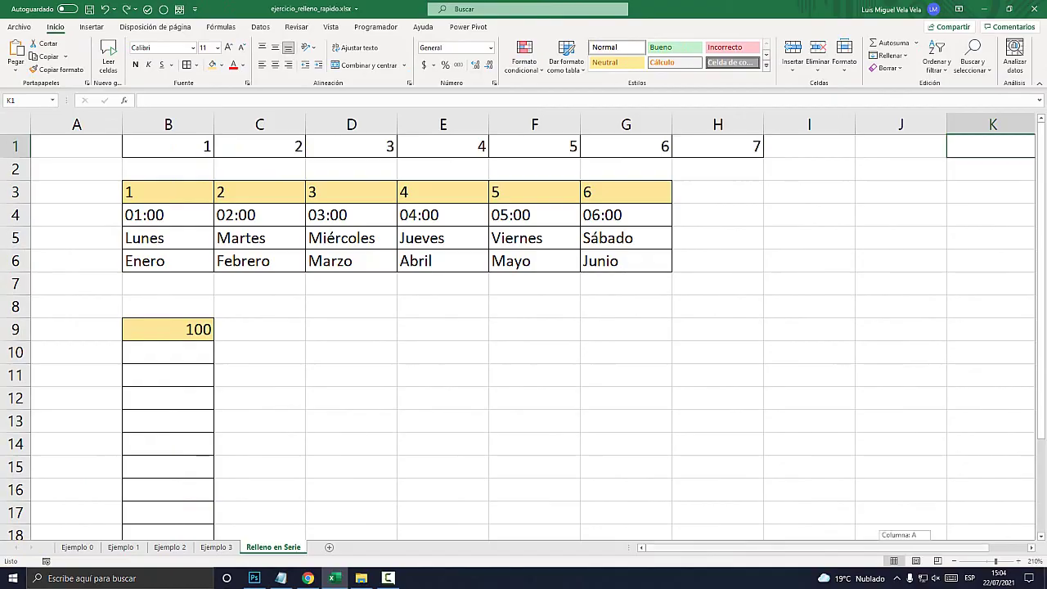
scroll(532, 327, right, 1)
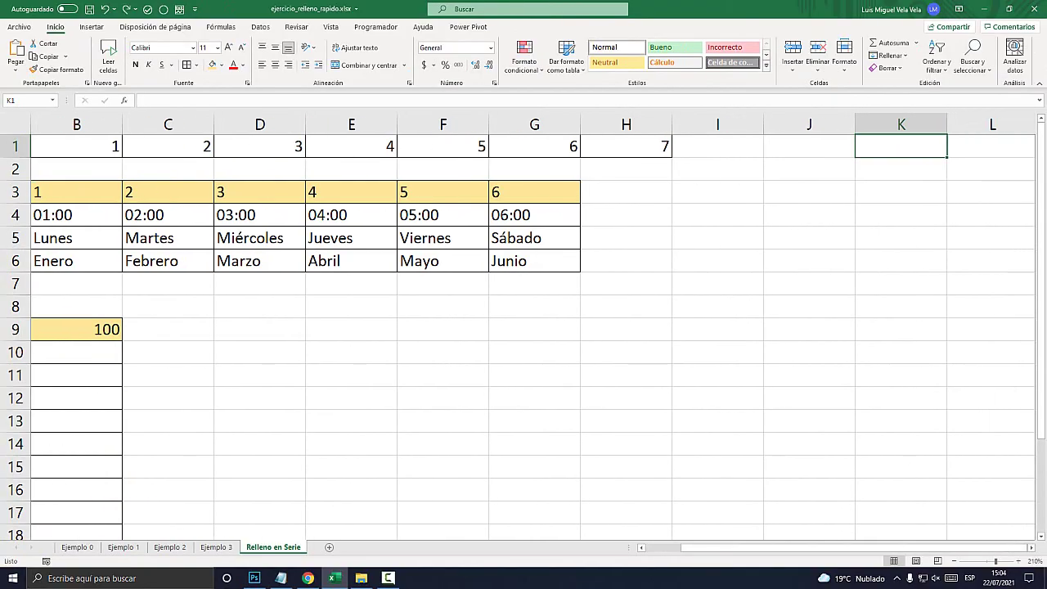
scroll(532, 327, right, 1)
scroll(532, 327, right, 2)
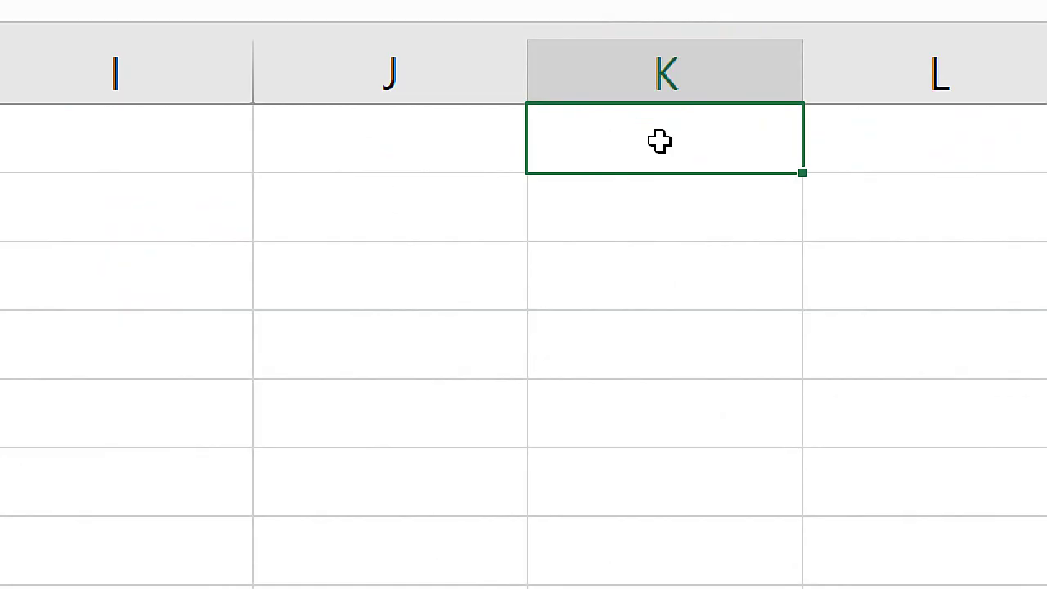
Step: Enter the starting value 1 in cell K1
double_click(659, 141)
text(1)
key(Return)
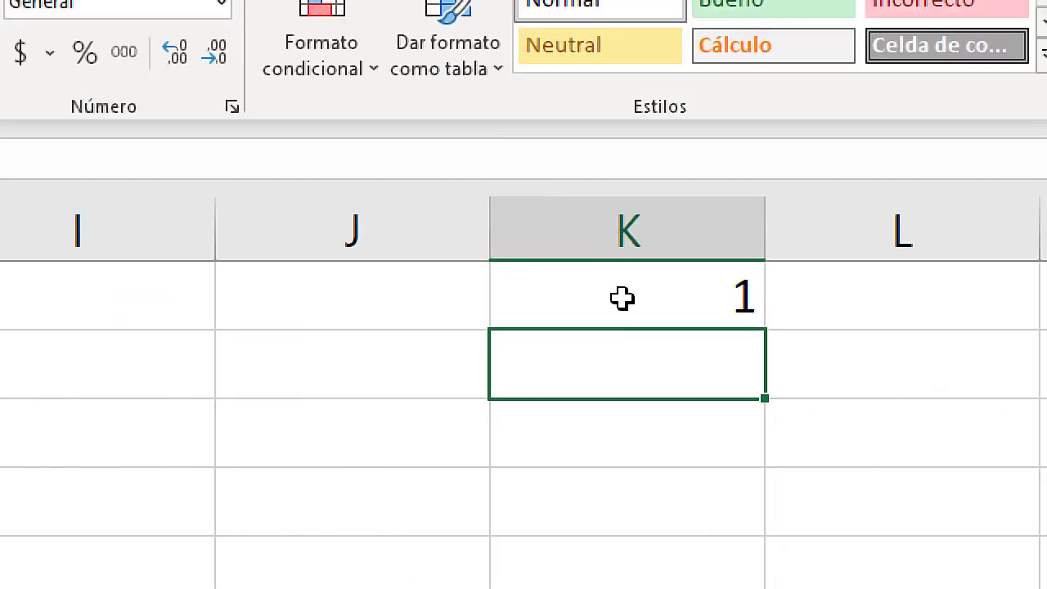
click(623, 299)
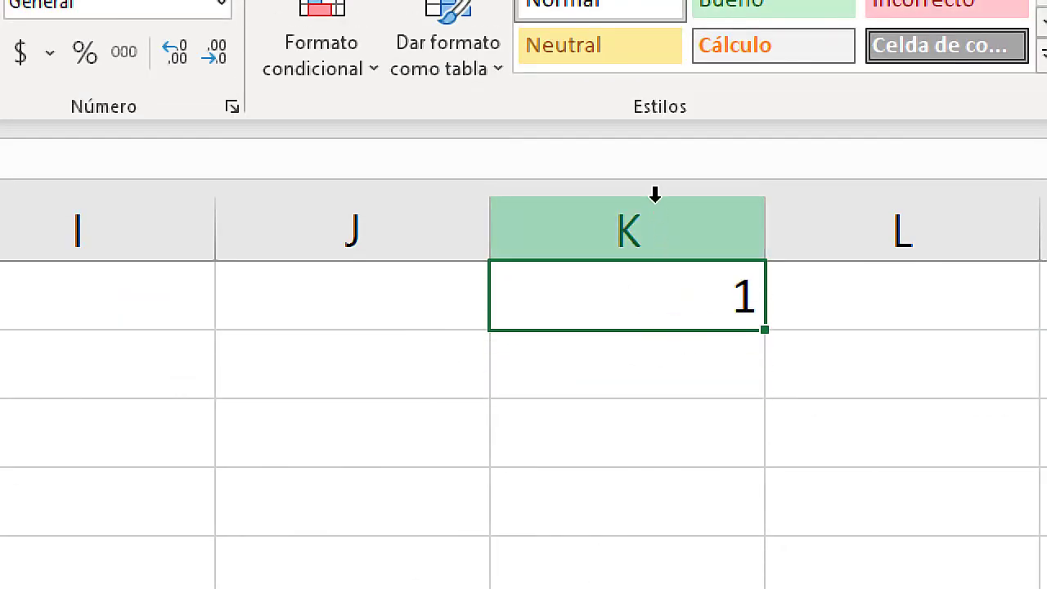
Step: Select column K from K1 down to the sheet's last row
click(676, 228)
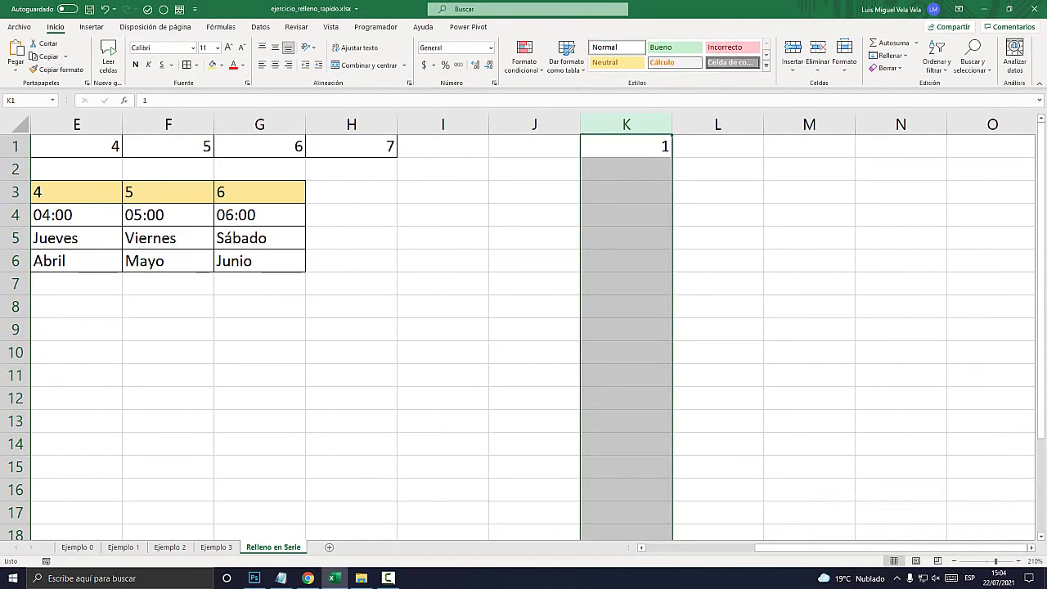
key(ctrl+Down)
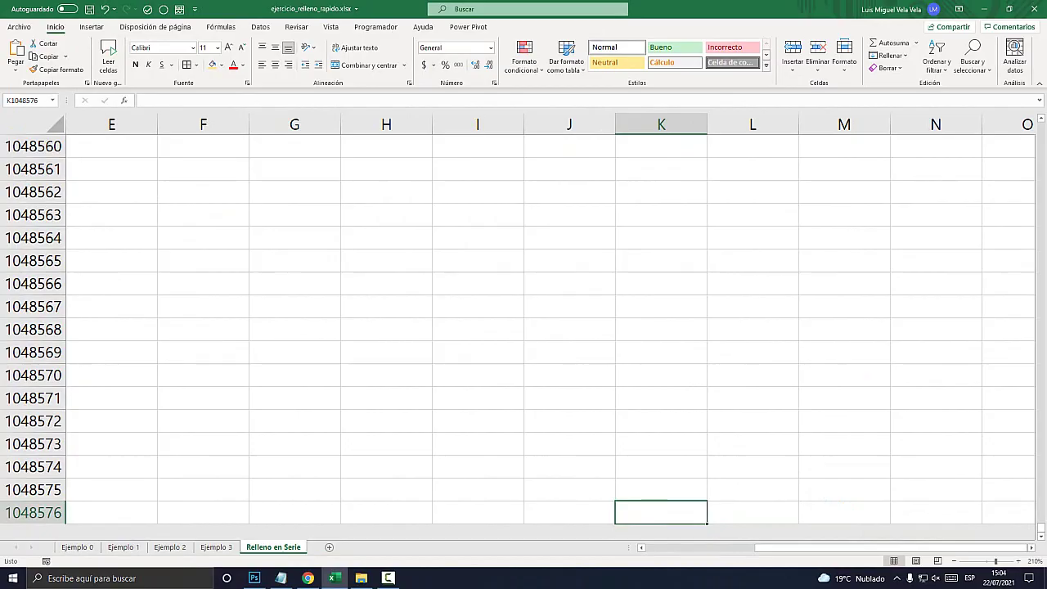
click(661, 124)
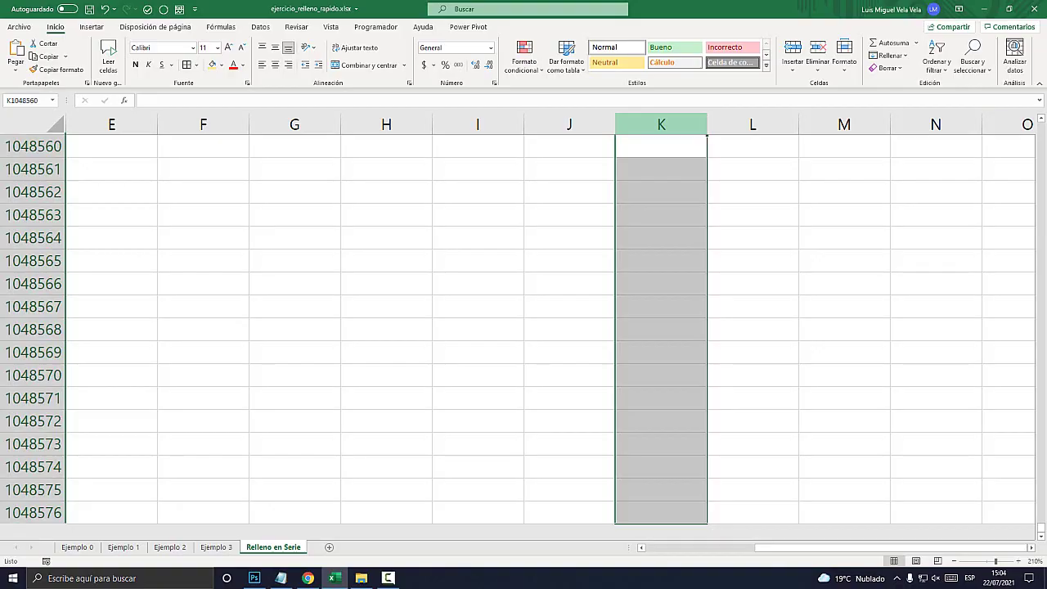
key(ctrl+shift+Down)
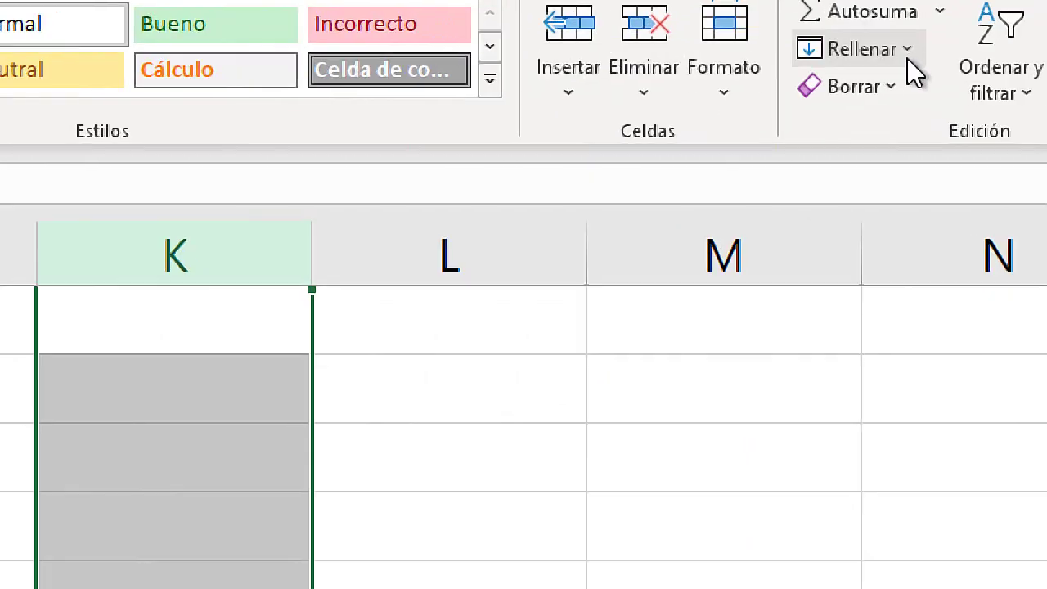
Step: Use Rellenar > Series to fill column K linearly with increment 5 and limit 2000
click(904, 56)
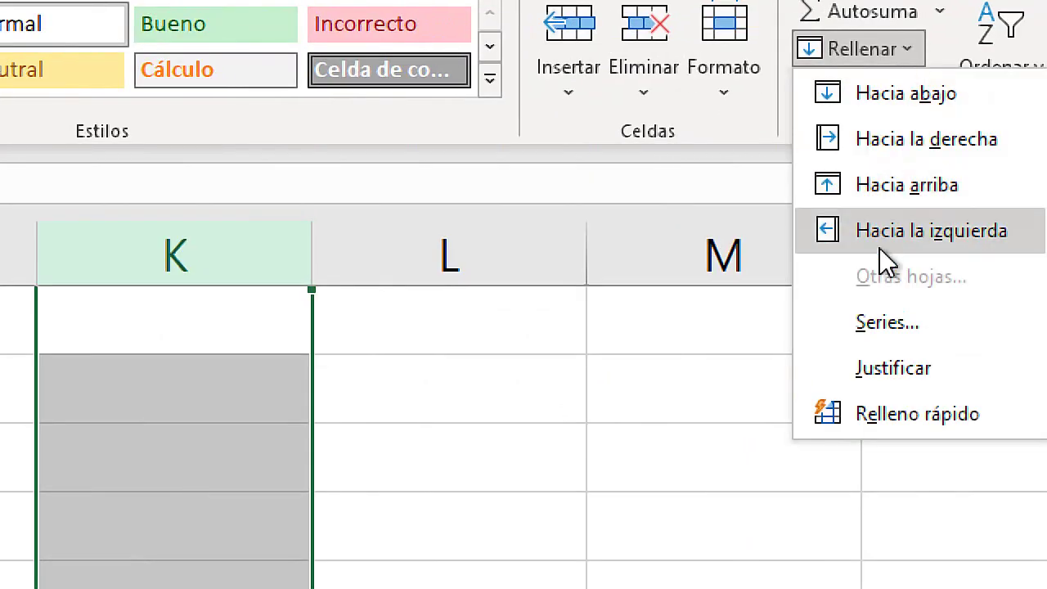
click(900, 324)
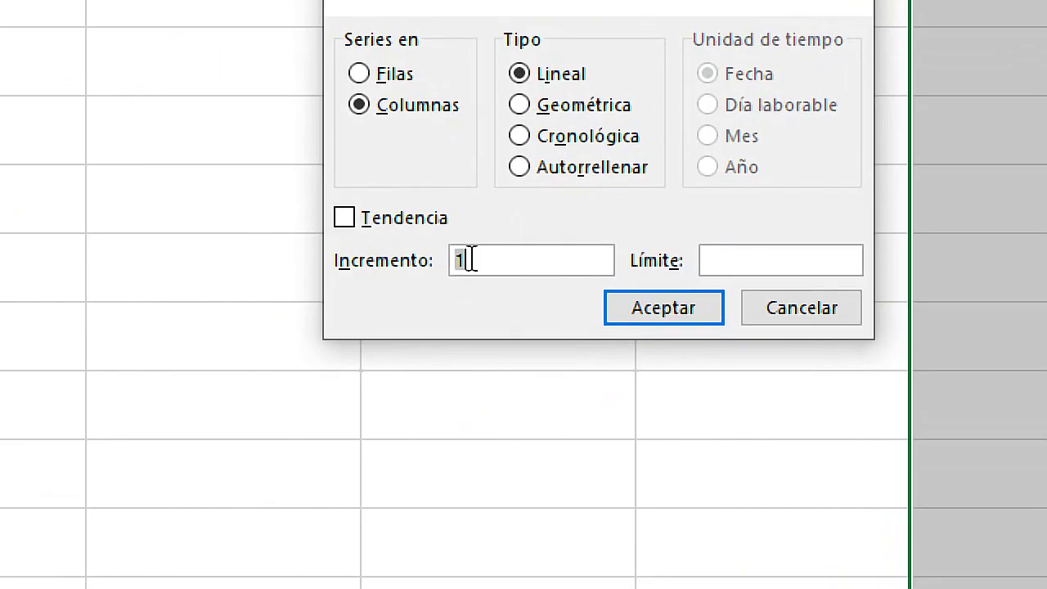
text(3)
drag(484, 265, 407, 274)
text(5)
click(805, 299)
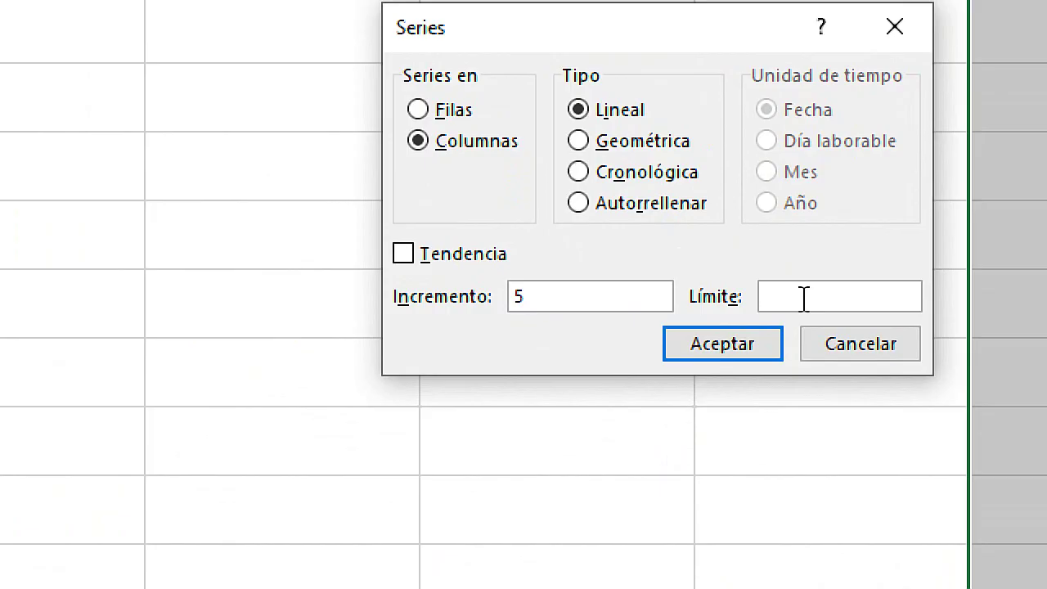
text(2000)
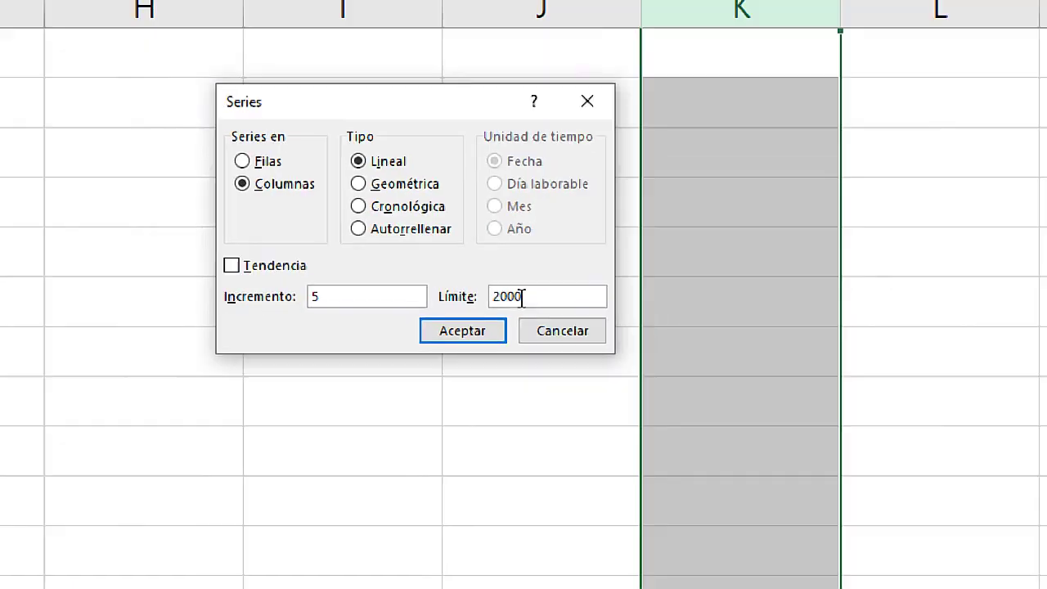
click(532, 273)
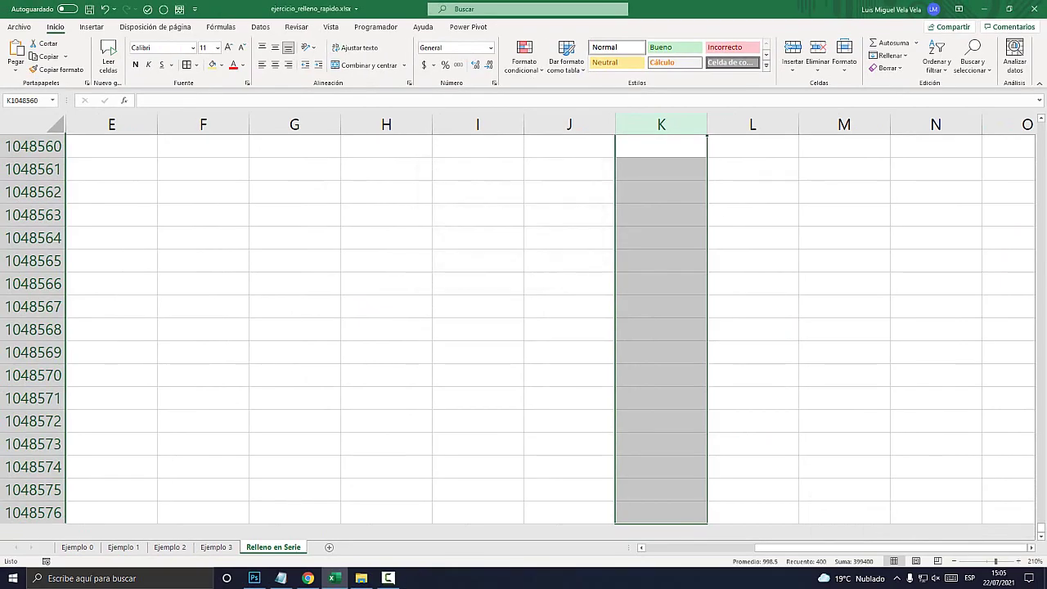
drag(1041, 529, 1041, 125)
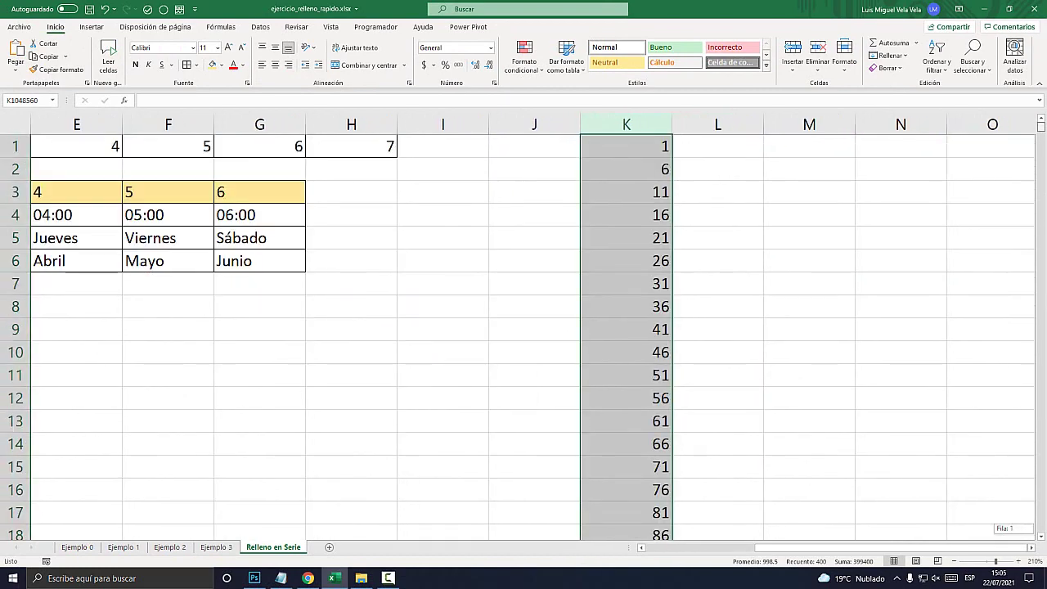
click(626, 283)
scroll(626, 283, down, 7)
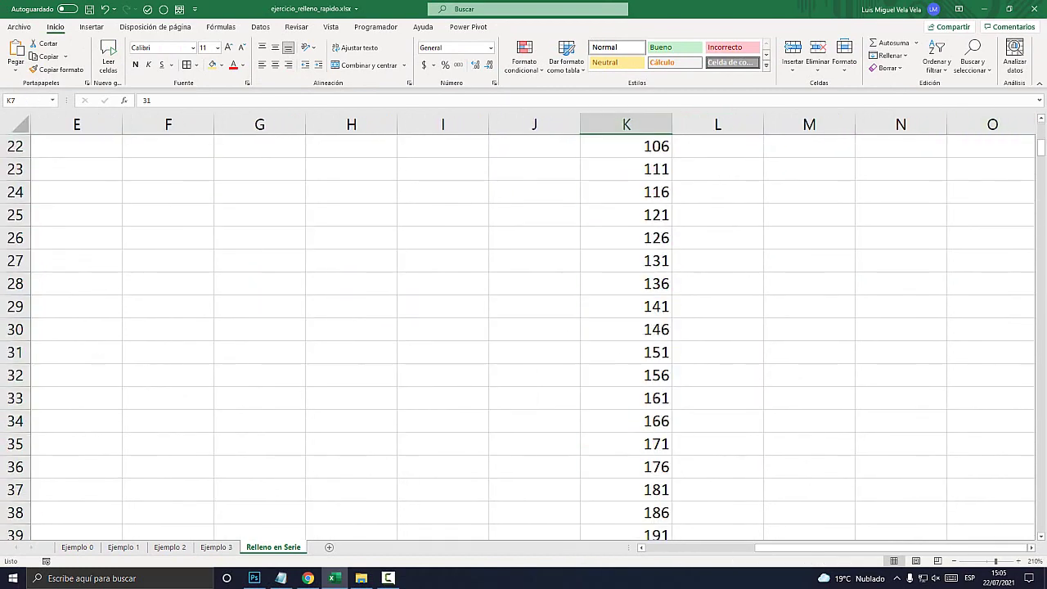
scroll(523, 336, down, 12)
scroll(524, 336, down, 12)
scroll(524, 335, down, 14)
scroll(524, 335, down, 12)
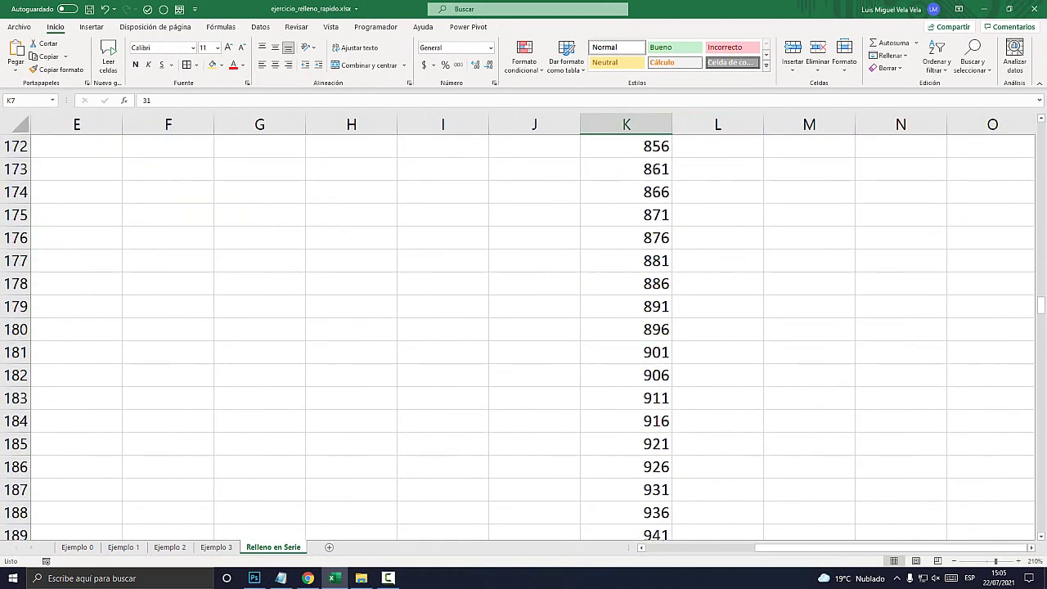
scroll(524, 336, down, 17)
scroll(523, 336, down, 17)
scroll(524, 336, down, 12)
scroll(524, 335, down, 14)
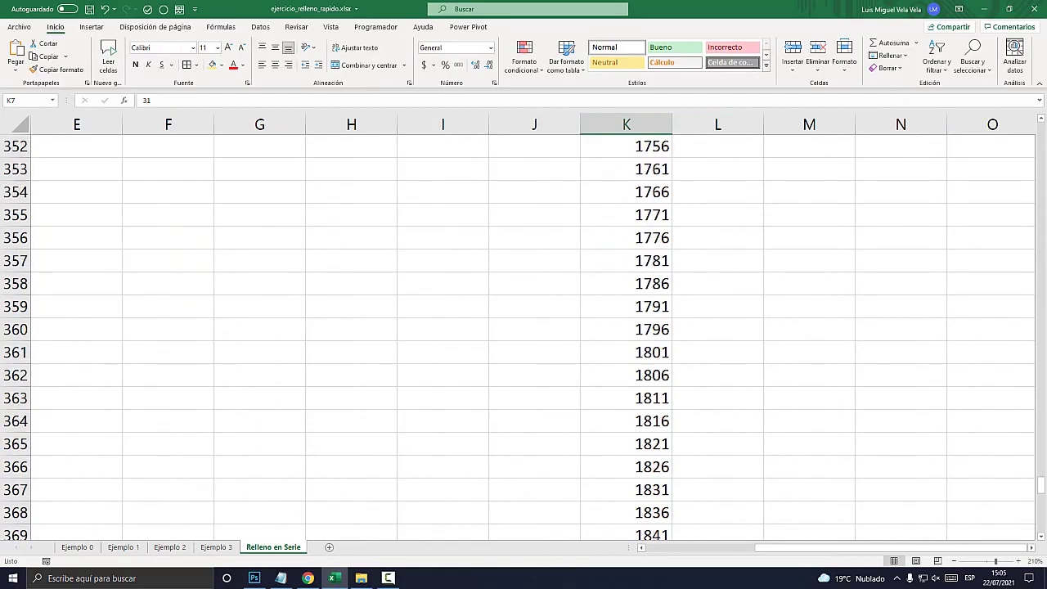
scroll(524, 335, down, 14)
click(626, 283)
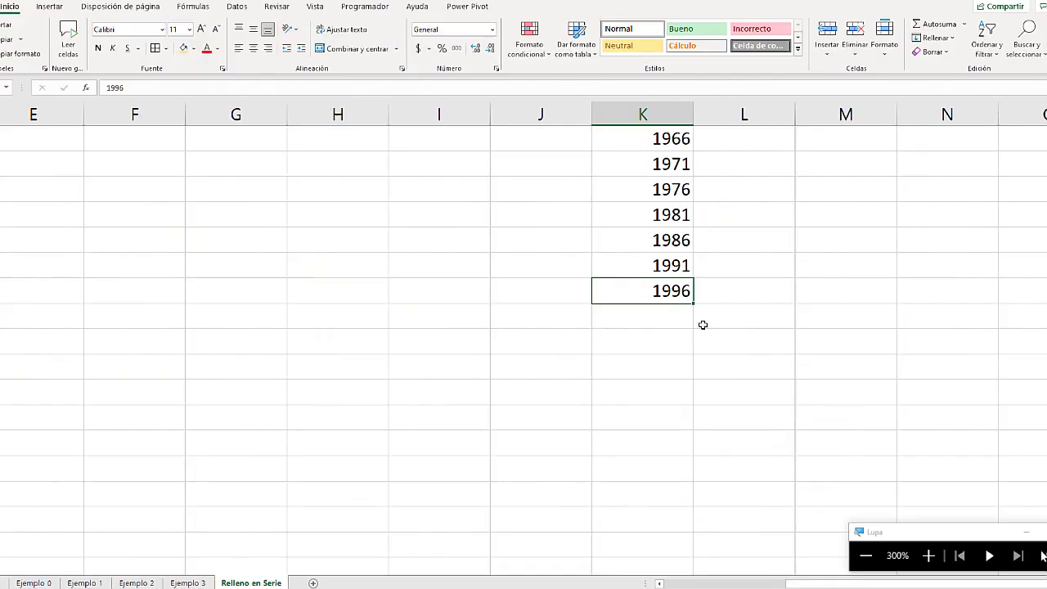
scroll(702, 324, up, 8)
scroll(701, 325, up, 13)
scroll(701, 325, up, 20)
scroll(524, 335, up, 14)
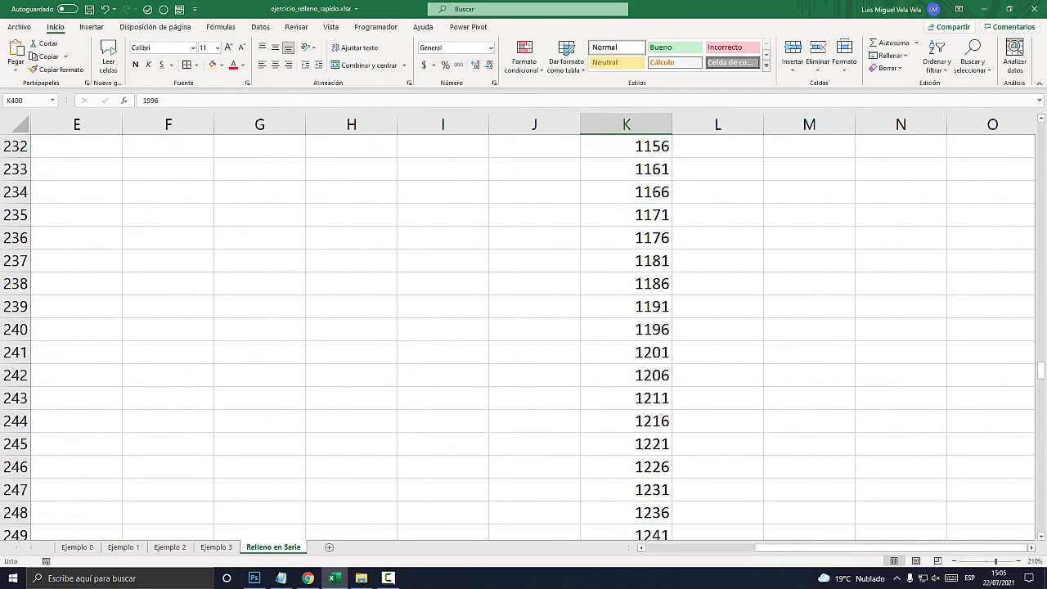
scroll(524, 336, up, 15)
scroll(523, 336, up, 13)
scroll(523, 336, up, 12)
scroll(523, 335, up, 14)
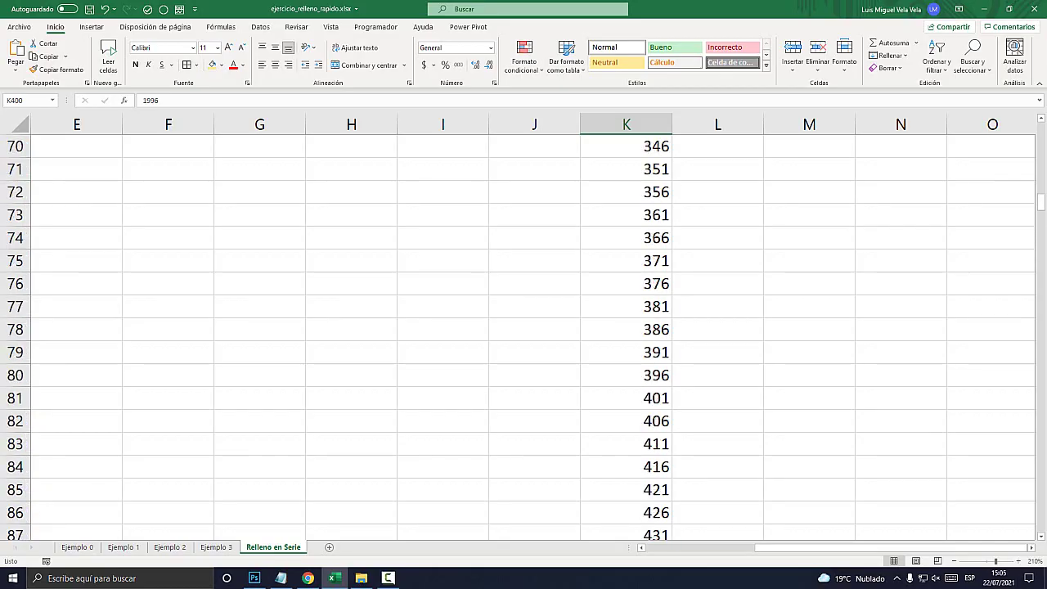
scroll(524, 336, up, 17)
scroll(524, 335, up, 6)
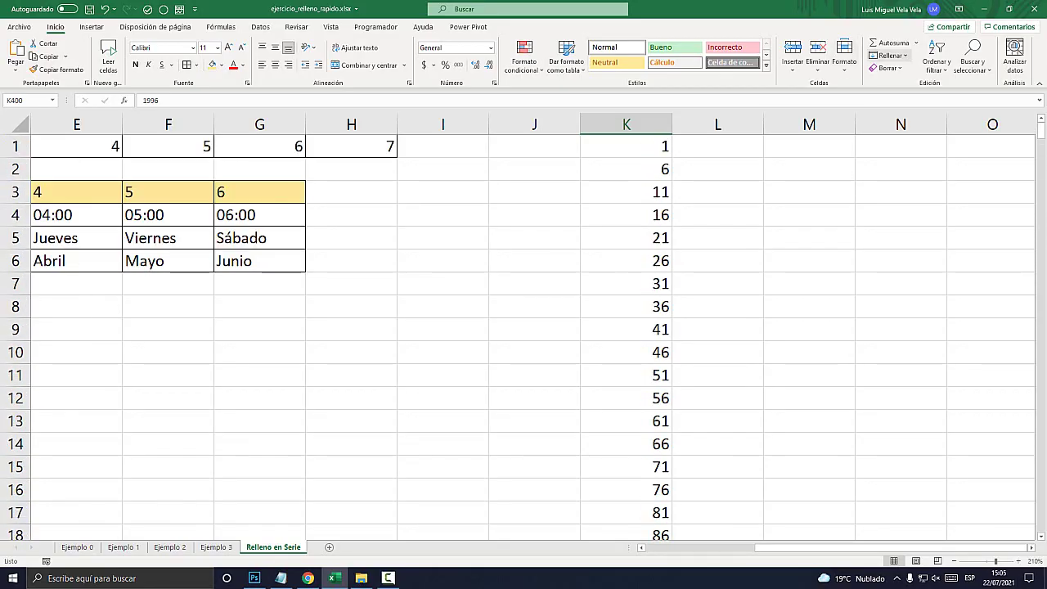
click(890, 54)
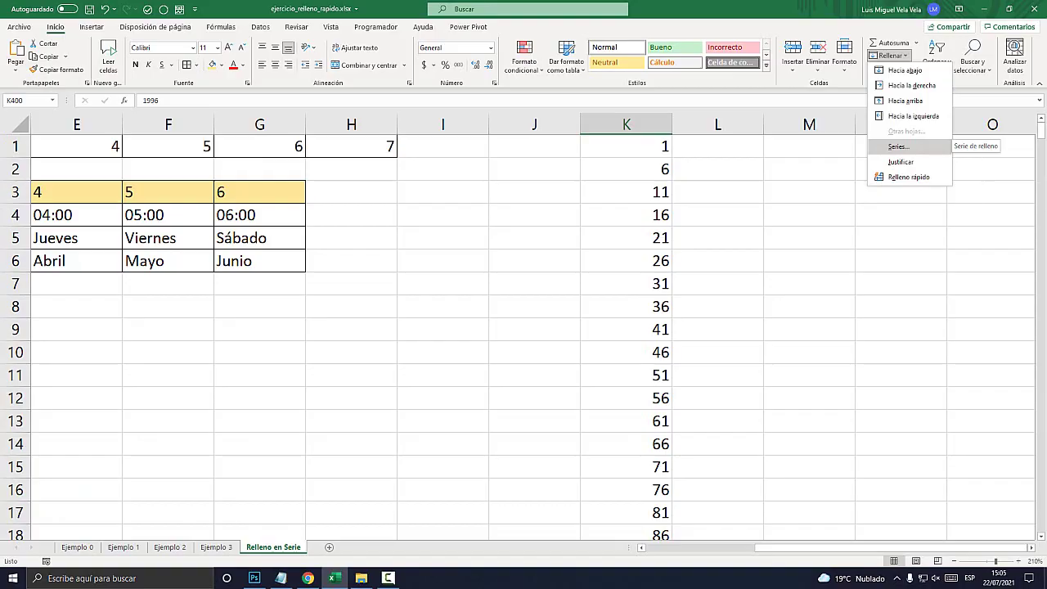
click(898, 146)
key(Right)
key(Right)
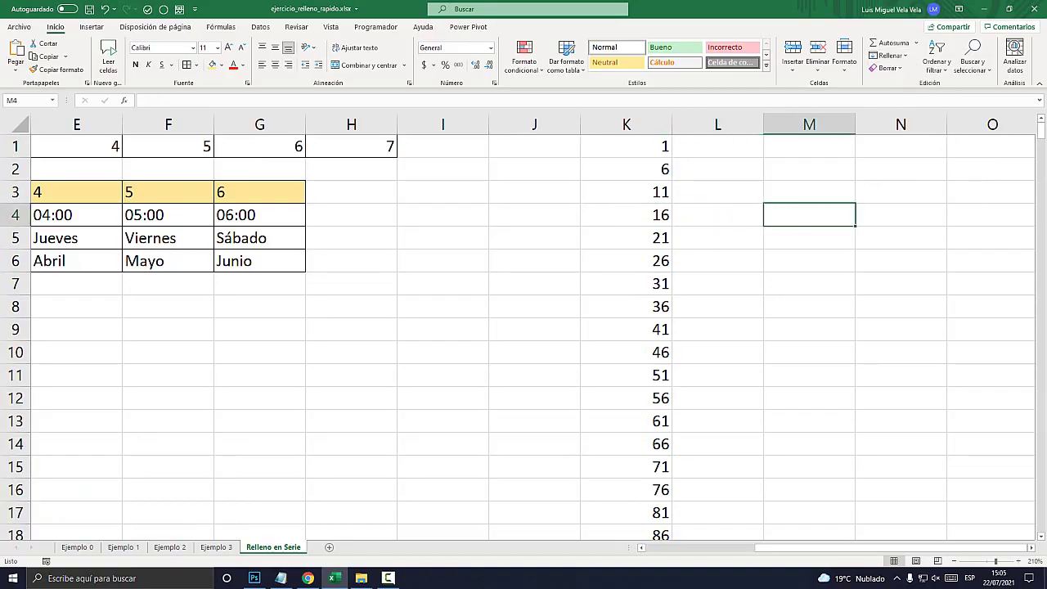